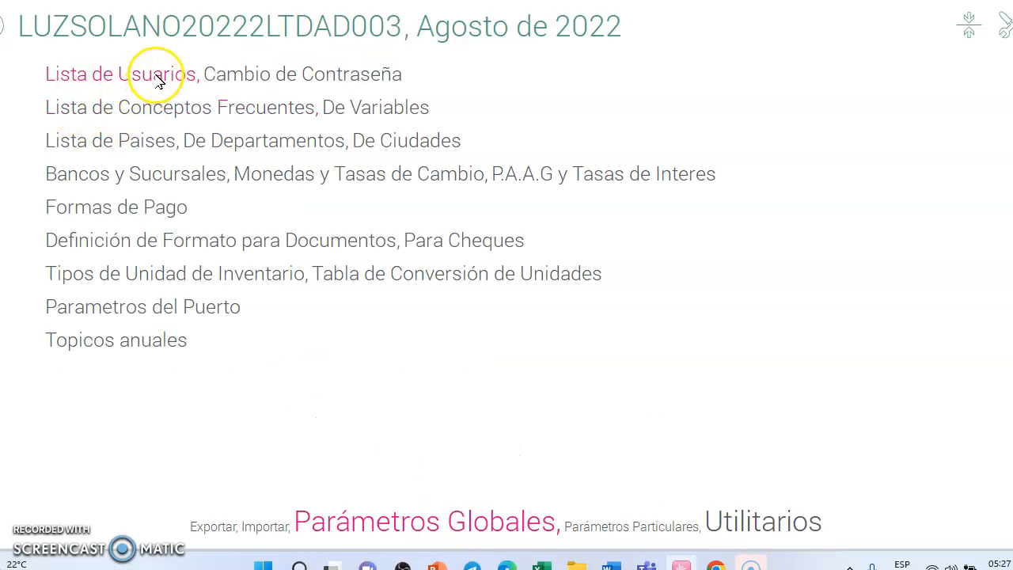
Step: Open the user AUX CONT D003 from the global list of users for modification
{"action": "left_click", "coordinate": [158, 79]}
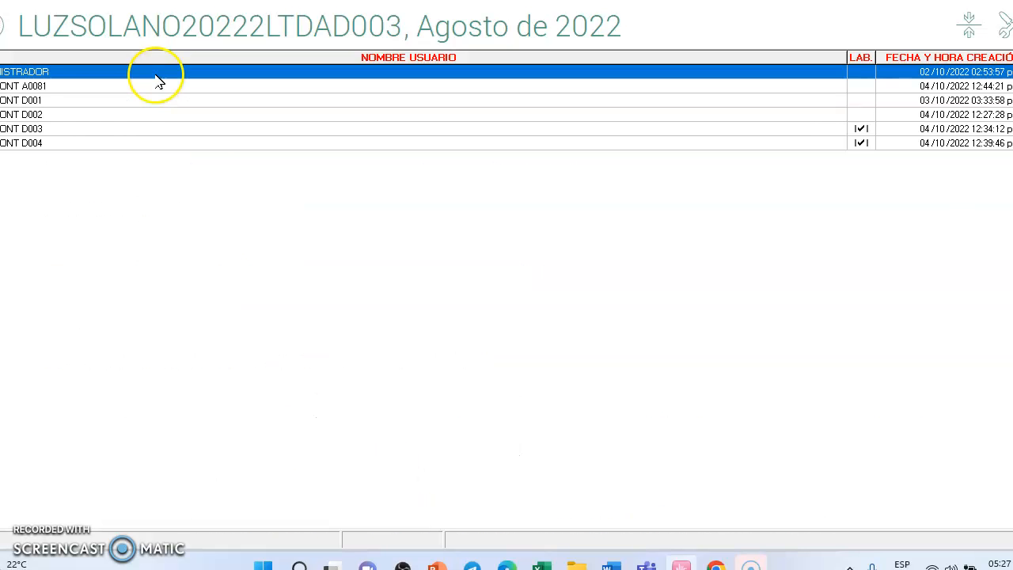
{"action": "left_click", "coordinate": [74, 132]}
{"action": "right_click", "coordinate": [75, 135]}
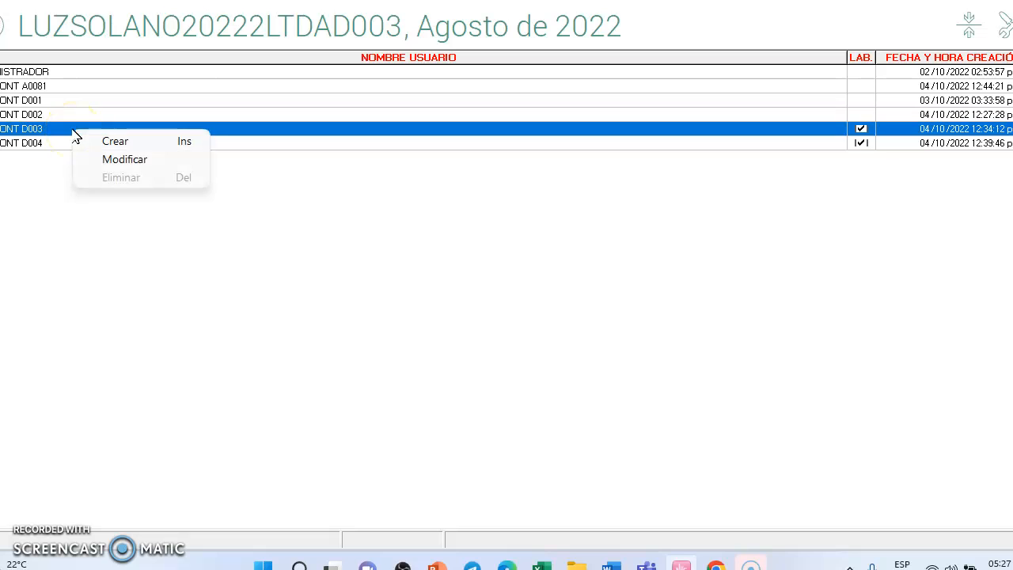
{"action": "left_click", "coordinate": [101, 160]}
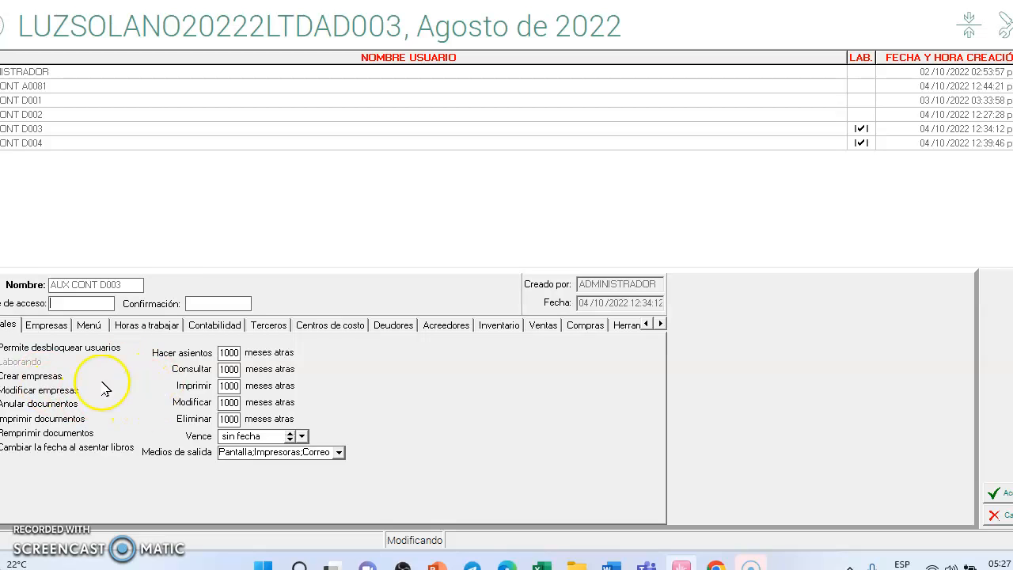
Step: Review the user's company access and menu permissions, expanding Inventarios and applying Marcar to it
{"action": "left_click", "coordinate": [49, 326]}
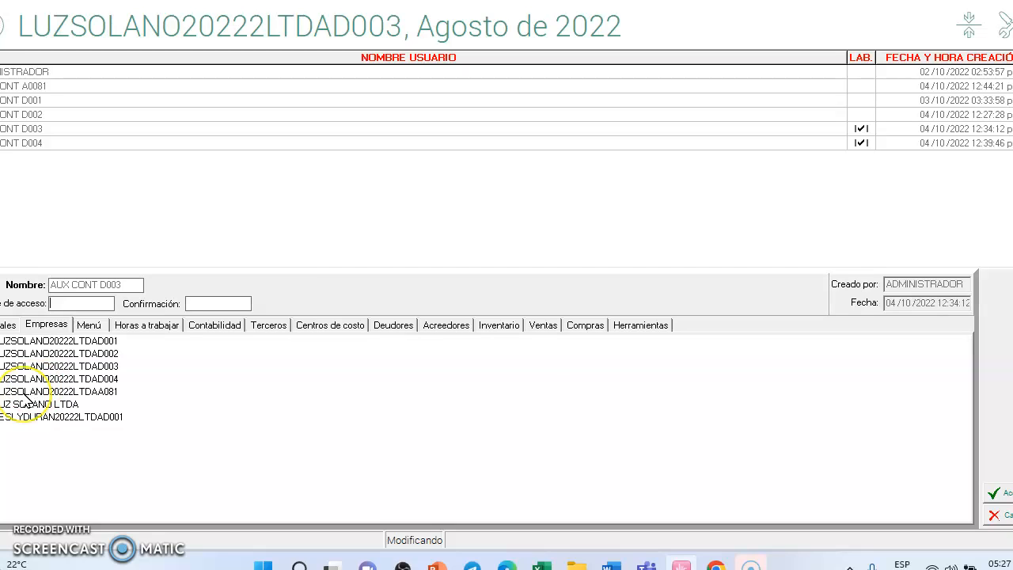
{"action": "left_click", "coordinate": [99, 328]}
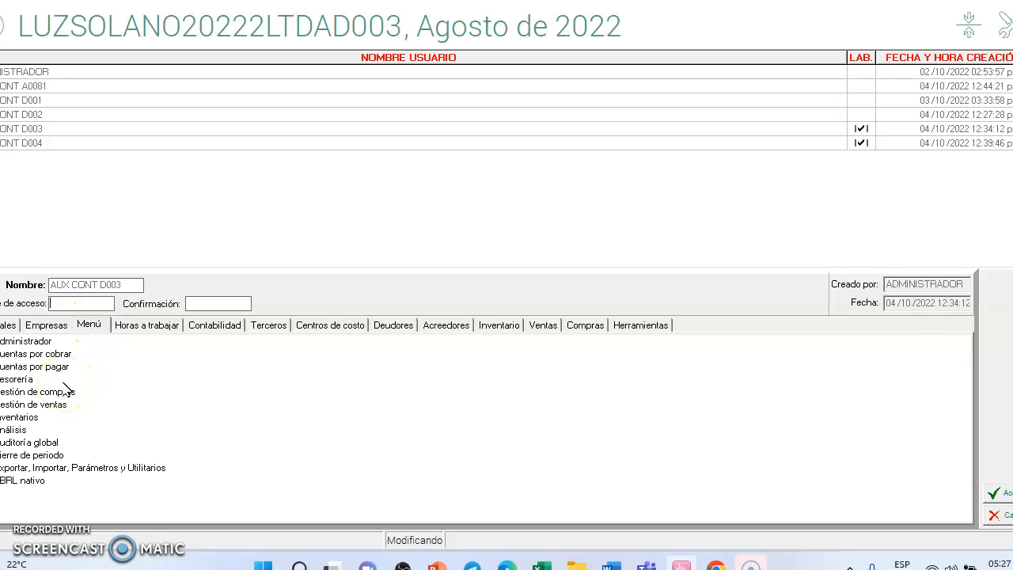
{"action": "double_click", "coordinate": [22, 417]}
{"action": "right_click", "coordinate": [35, 440]}
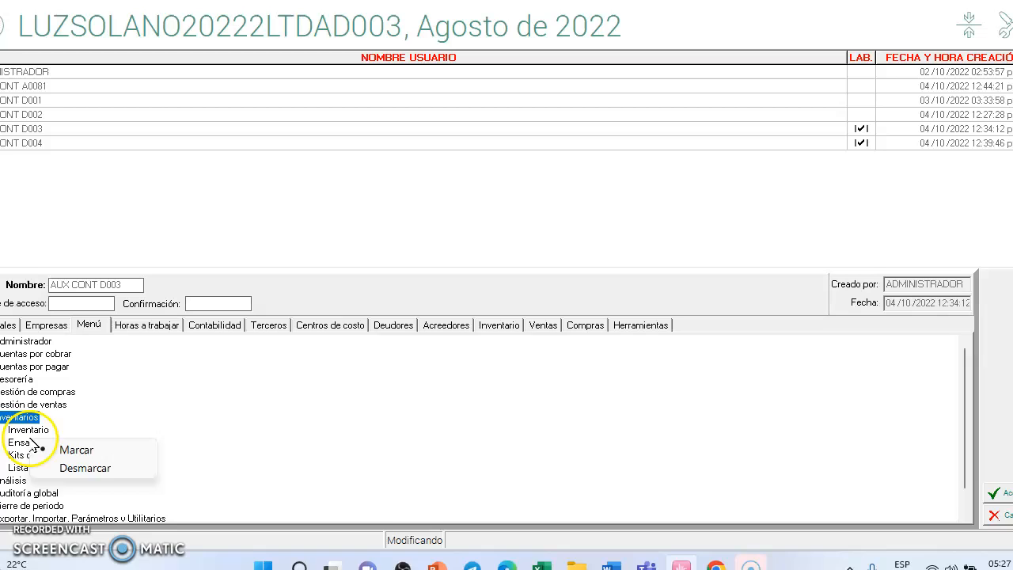
{"action": "left_click", "coordinate": [76, 449]}
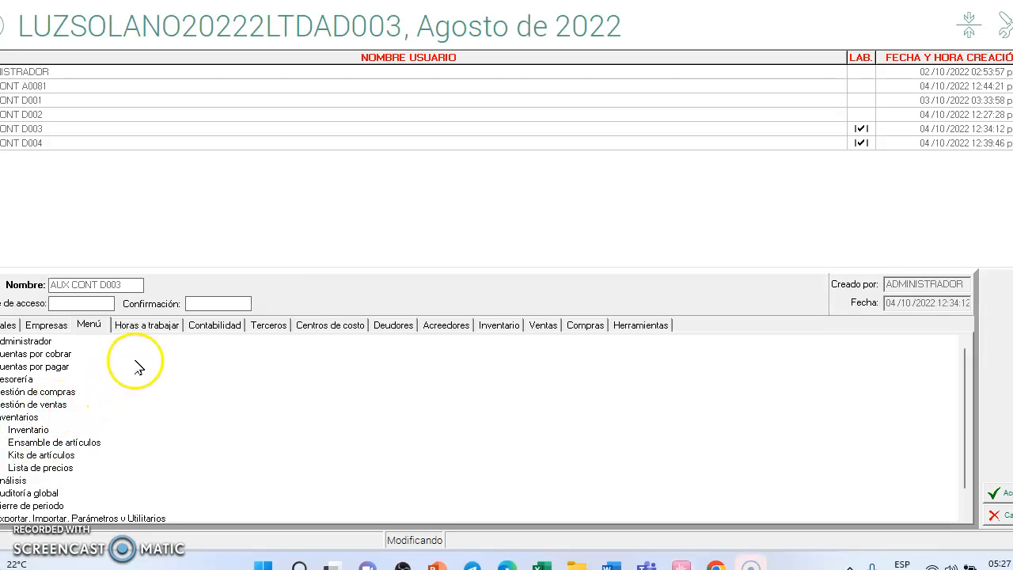
Step: Examine the user's working hours and the permissions for accounting, third parties, cost centres, debtors, creditors, inventory, sales and purchases
{"action": "left_click", "coordinate": [163, 333]}
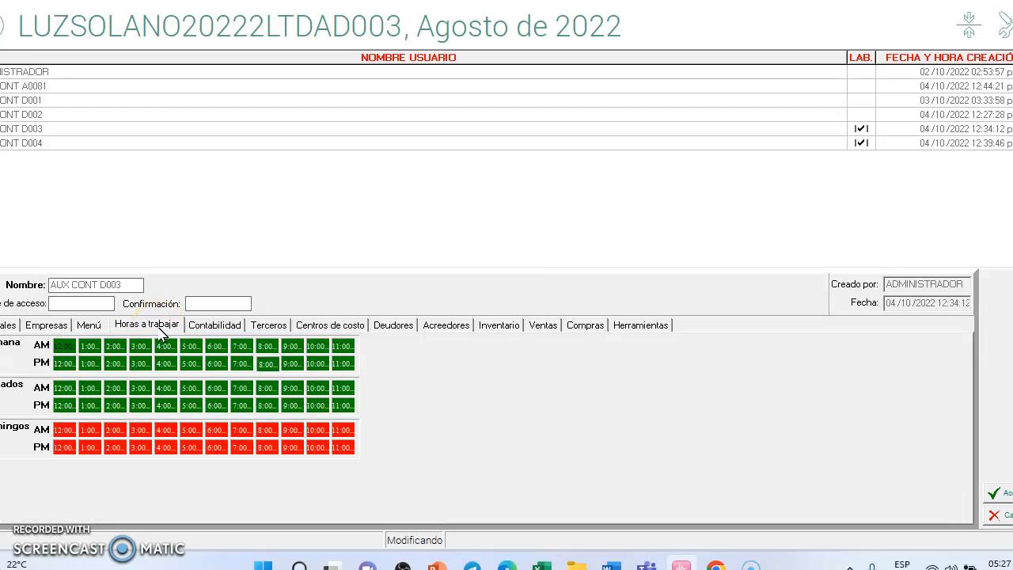
{"action": "left_click", "coordinate": [229, 335]}
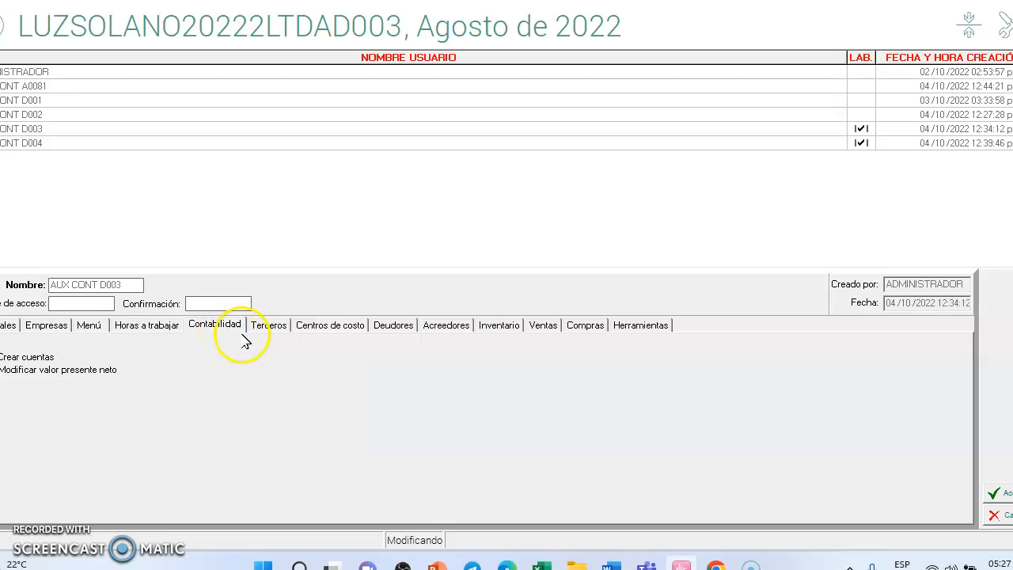
{"action": "left_click", "coordinate": [268, 329]}
{"action": "left_click", "coordinate": [328, 327]}
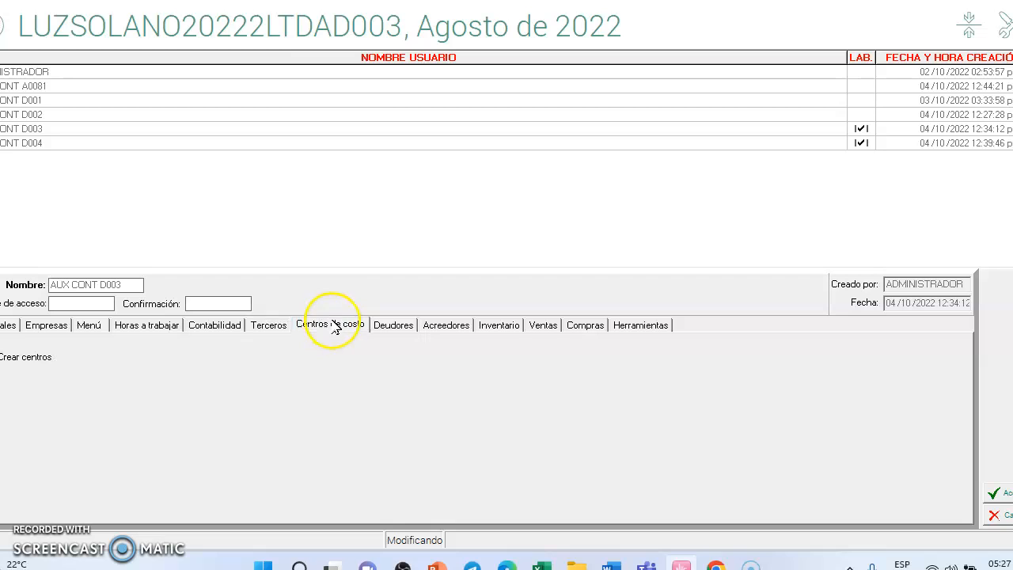
{"action": "left_click", "coordinate": [395, 327]}
{"action": "left_click", "coordinate": [453, 328]}
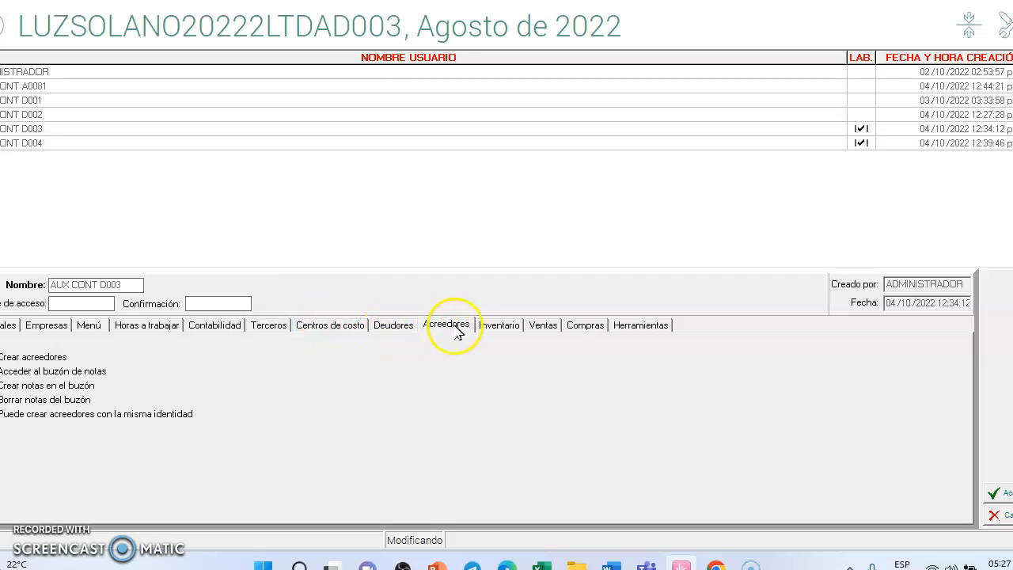
{"action": "left_click", "coordinate": [500, 328]}
{"action": "left_click", "coordinate": [543, 331]}
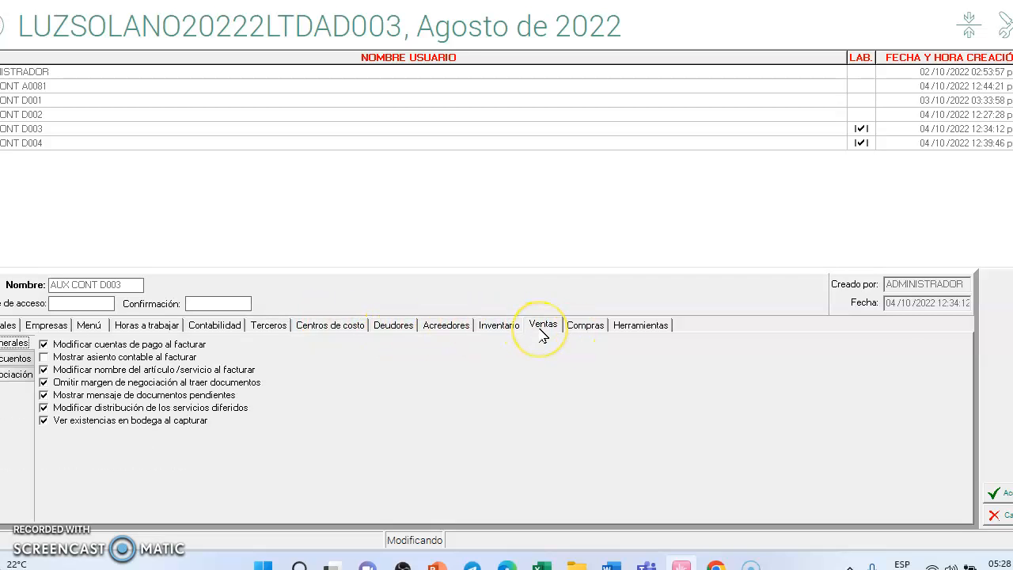
{"action": "left_click", "coordinate": [592, 335]}
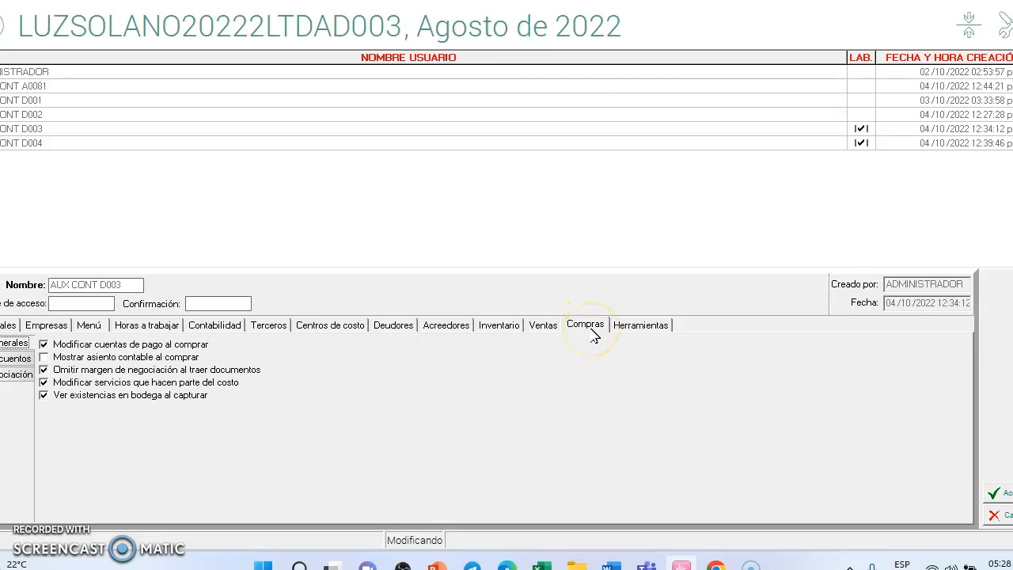
Step: Check the user's negotiation margin limits for purchases and sales, and close the record without saving
{"action": "left_click", "coordinate": [25, 376]}
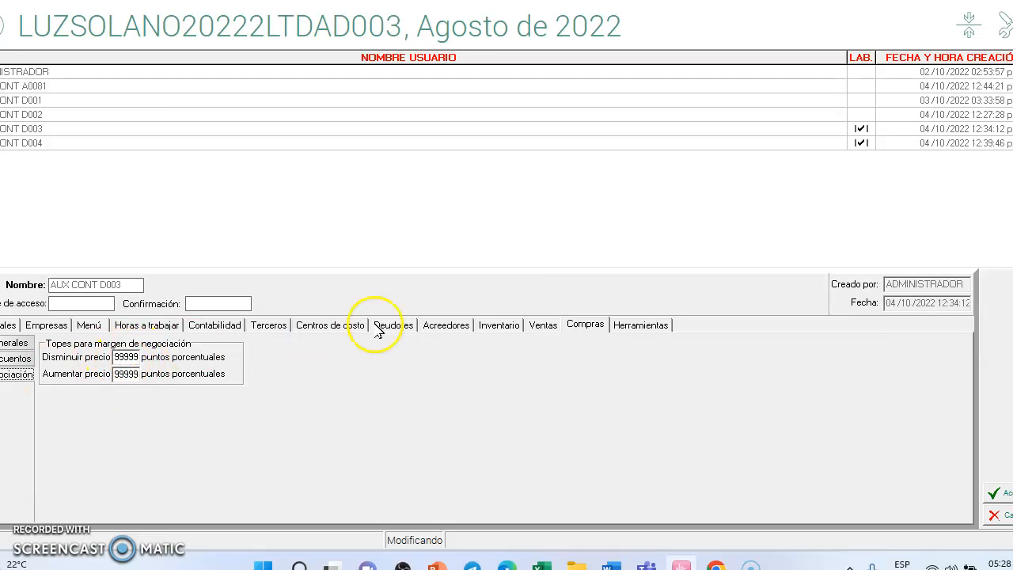
{"action": "left_click", "coordinate": [545, 326]}
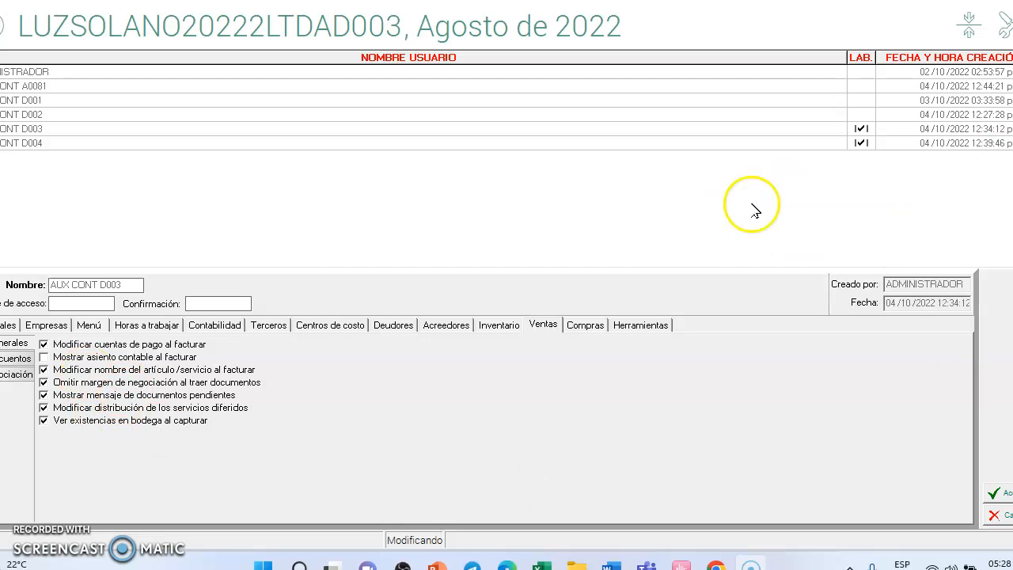
{"action": "left_click", "coordinate": [27, 373]}
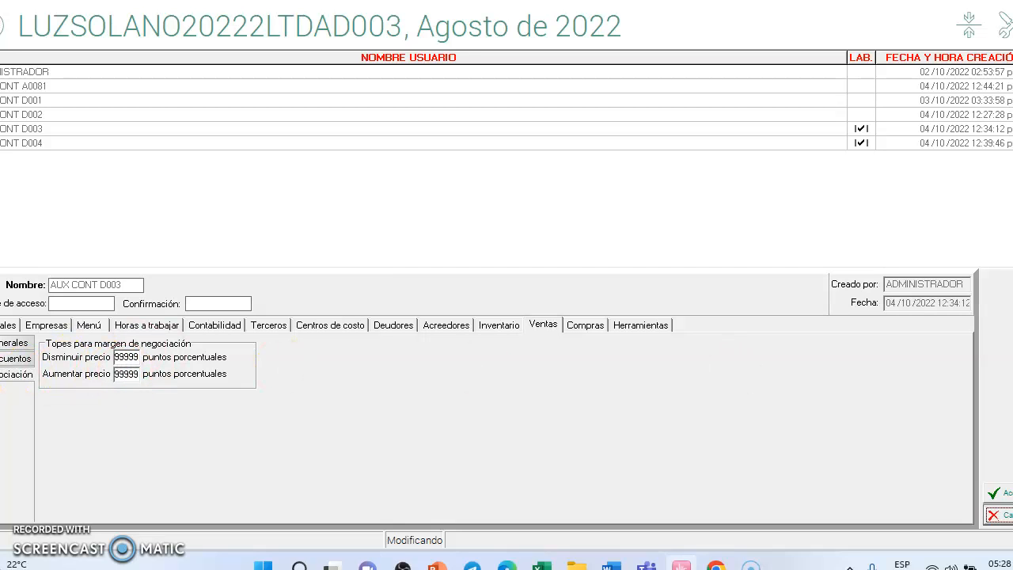
{"action": "left_click", "coordinate": [1004, 515]}
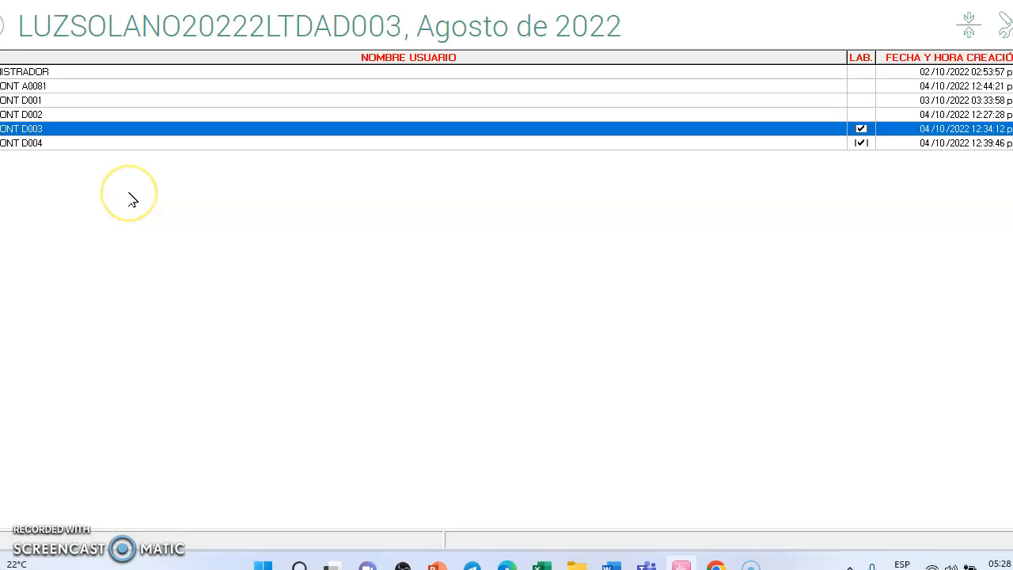
Step: Leave the global parameters and view the local chart of accounts (Cartilla de Cuentas) in the Administrador module
{"action": "key", "text": "Escape"}
{"action": "key", "text": "Escape"}
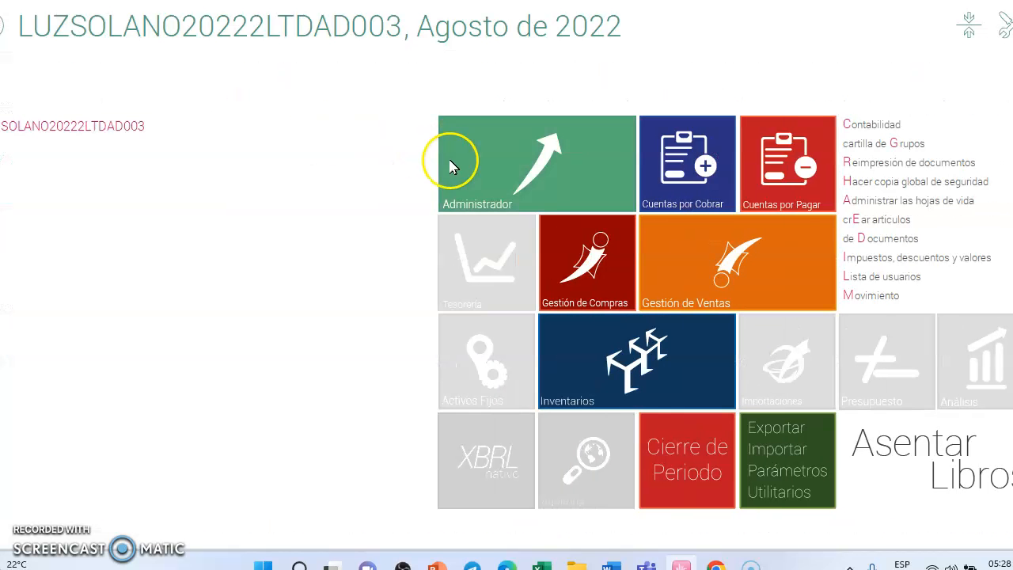
{"action": "left_click", "coordinate": [504, 166]}
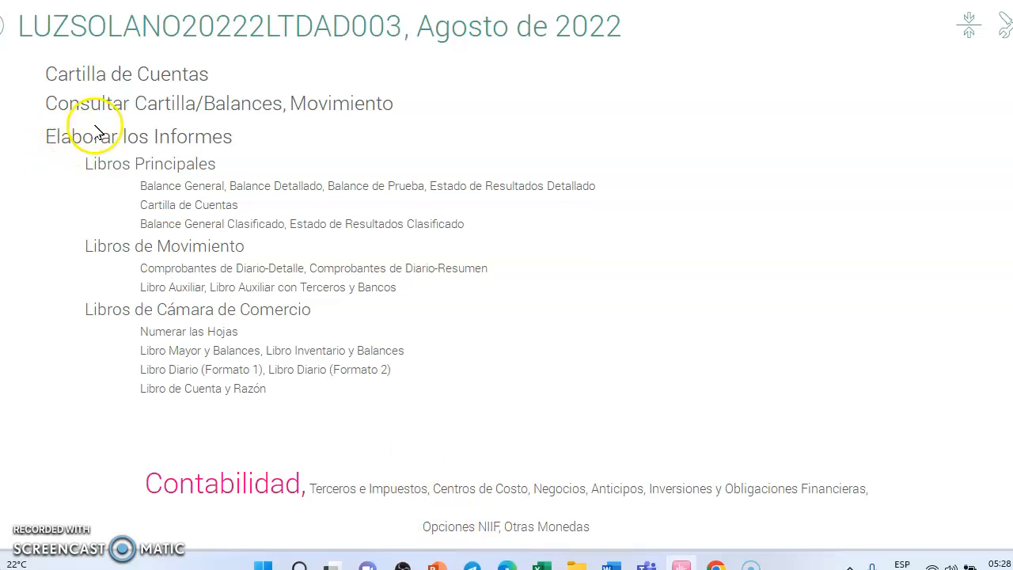
{"action": "left_click", "coordinate": [115, 73]}
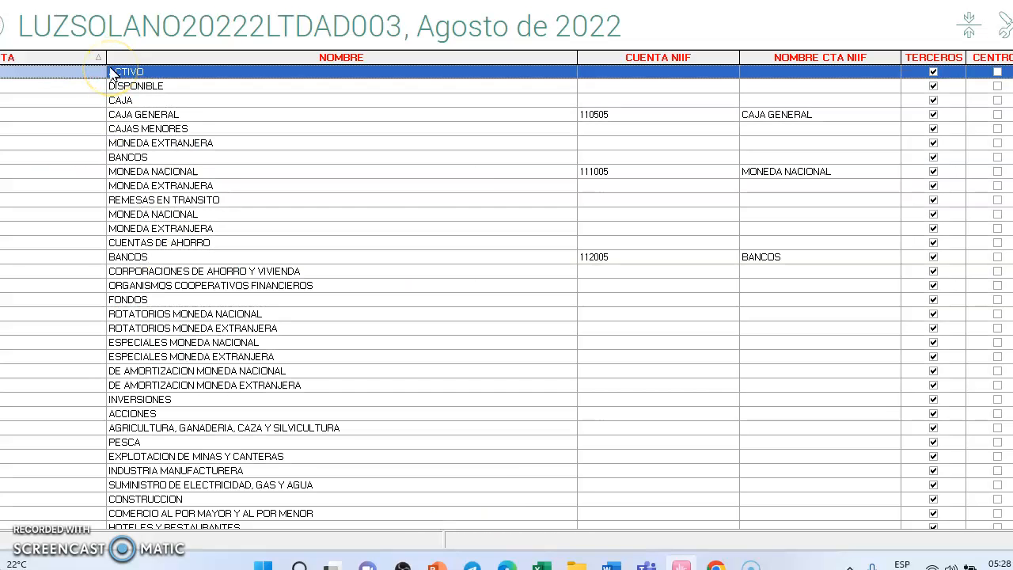
{"action": "key", "text": "Escape"}
Step: View the NIIF chart of accounts (Cartilla de Cuentas NIIF) and return to the main menu
{"action": "left_click", "coordinate": [478, 527]}
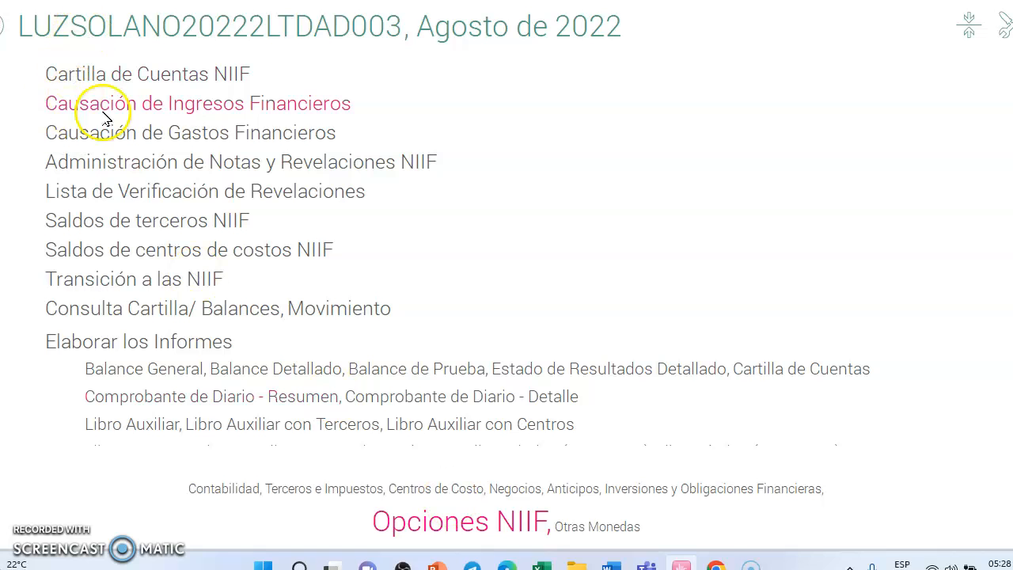
{"action": "left_click", "coordinate": [125, 76]}
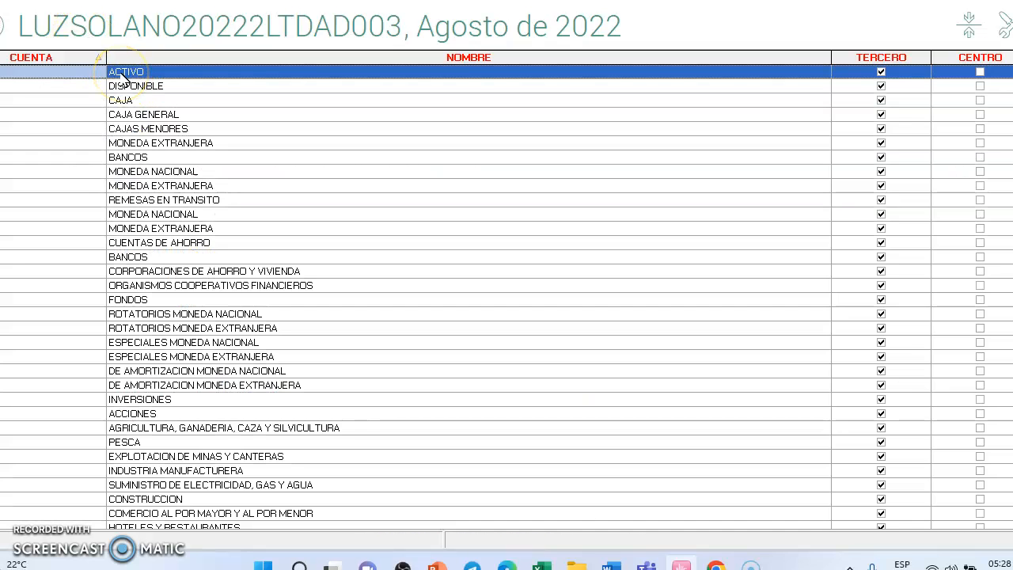
{"action": "key", "text": "Escape"}
{"action": "key", "text": "Escape"}
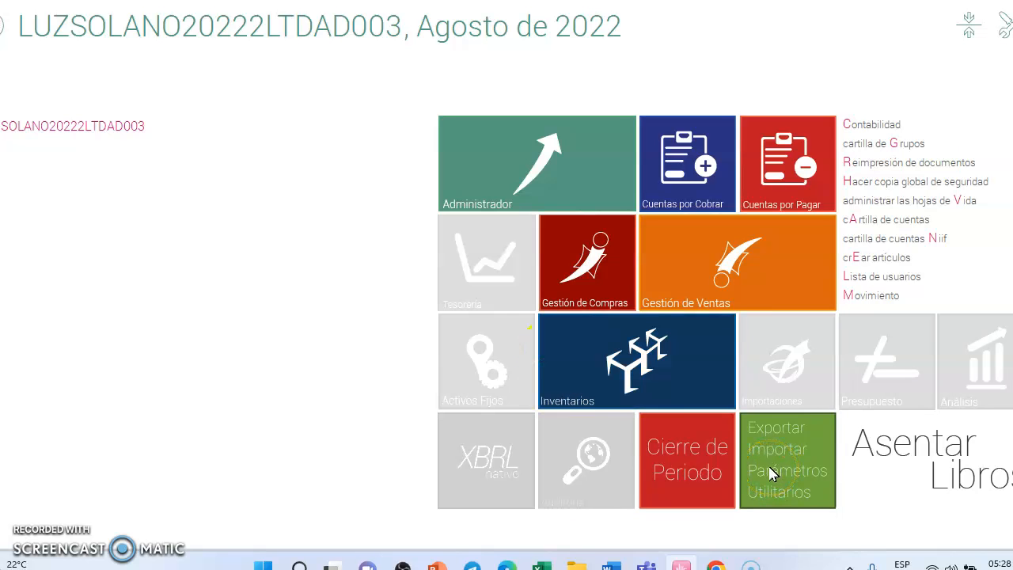
Step: Examine the NIIF accounting code structure in Parámetros Particulares and close it
{"action": "left_click", "coordinate": [772, 474]}
{"action": "left_click", "coordinate": [667, 529]}
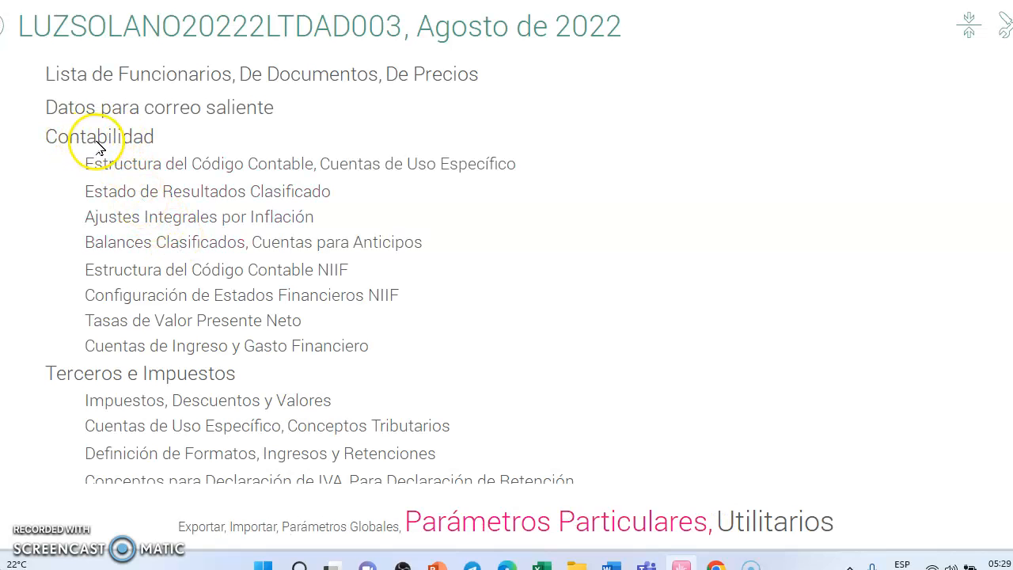
{"action": "left_click", "coordinate": [257, 271]}
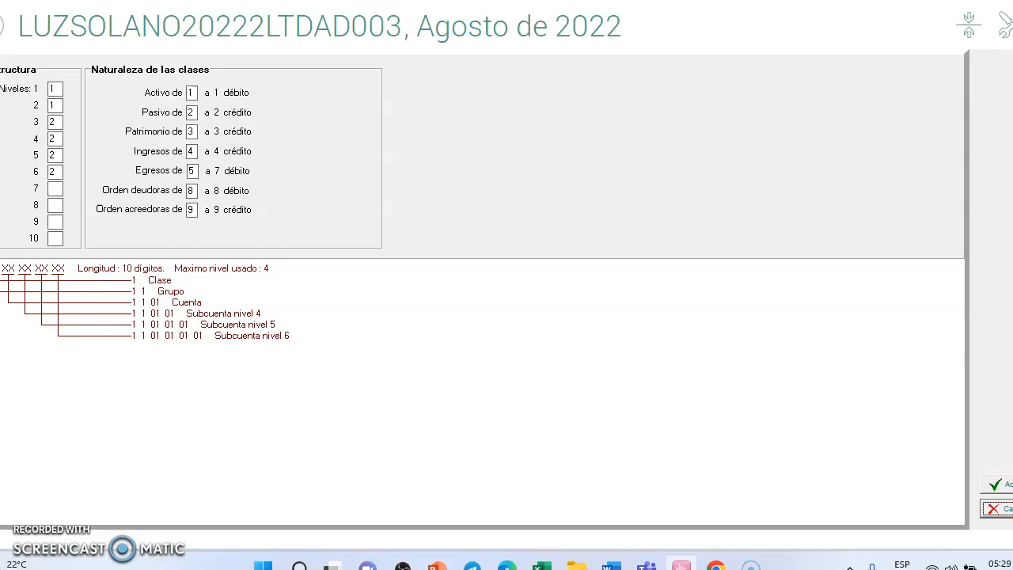
{"action": "left_click", "coordinate": [994, 483]}
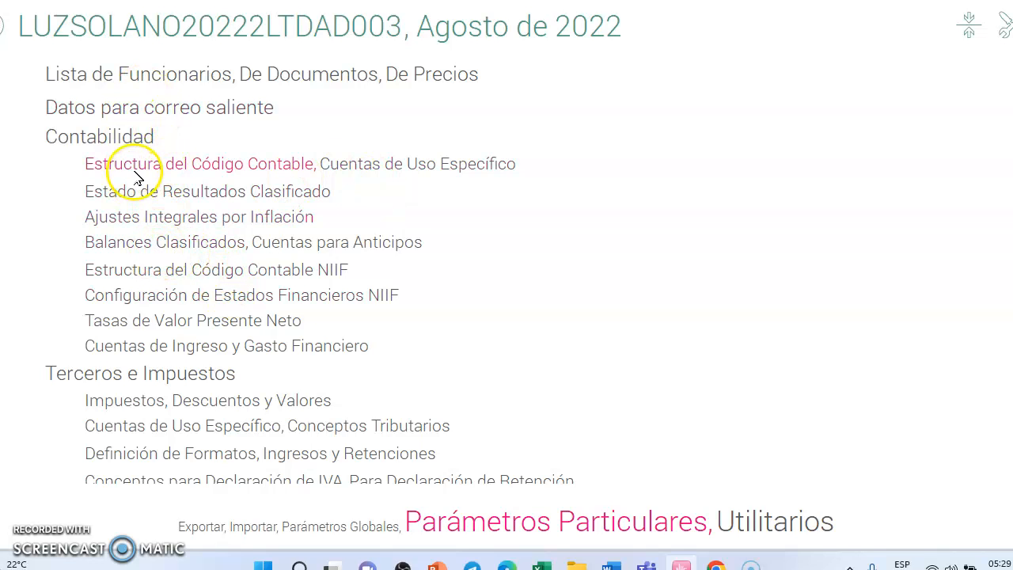
Step: Open the CREE tax in Impuestos, Descuentos y Valores, check its local and NIIF accounts, and close it without saving
{"action": "scroll", "coordinate": [187, 387], "scroll_direction": "down", "scroll_amount": 1}
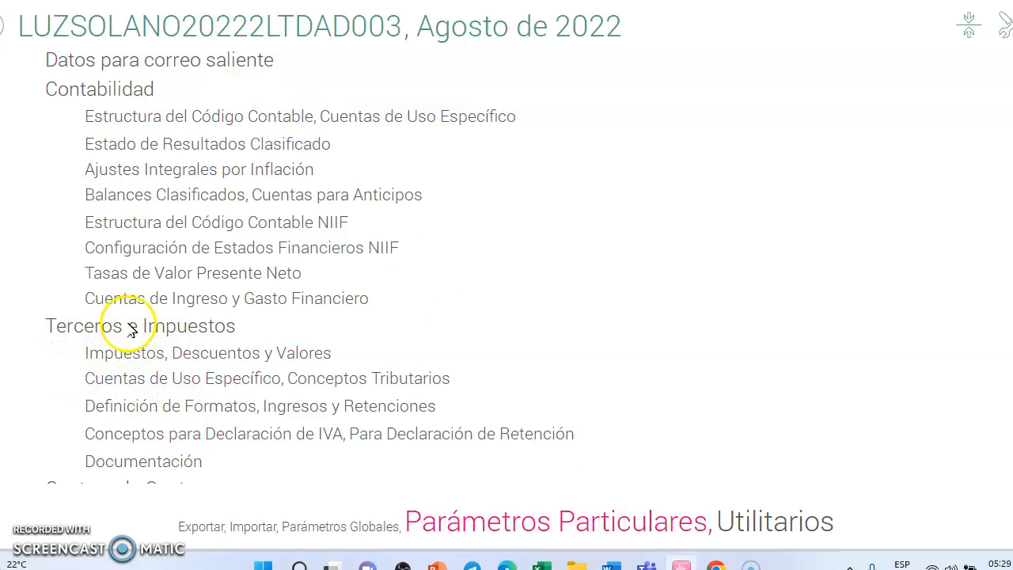
{"action": "left_click", "coordinate": [159, 360]}
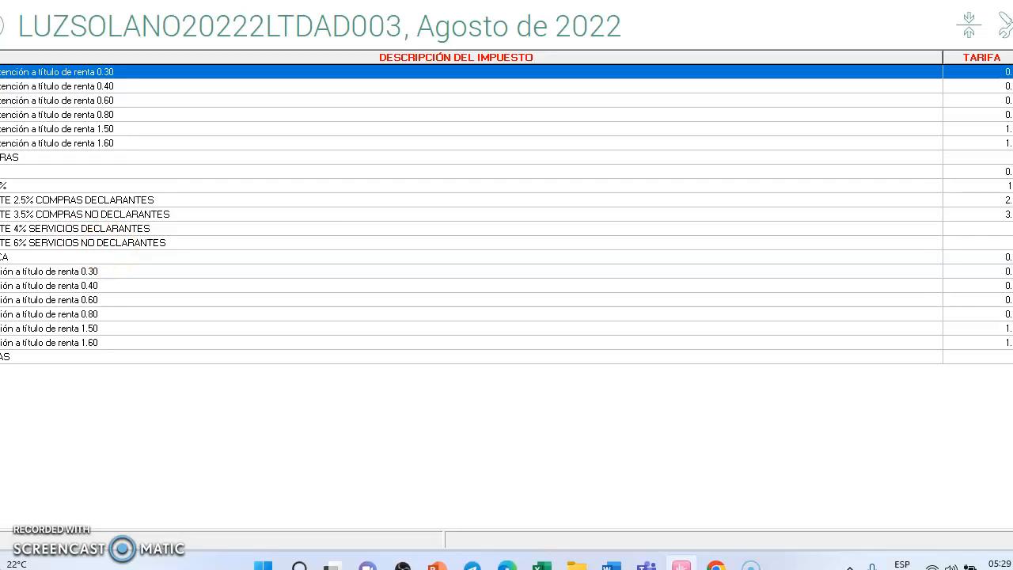
{"action": "left_click", "coordinate": [72, 171]}
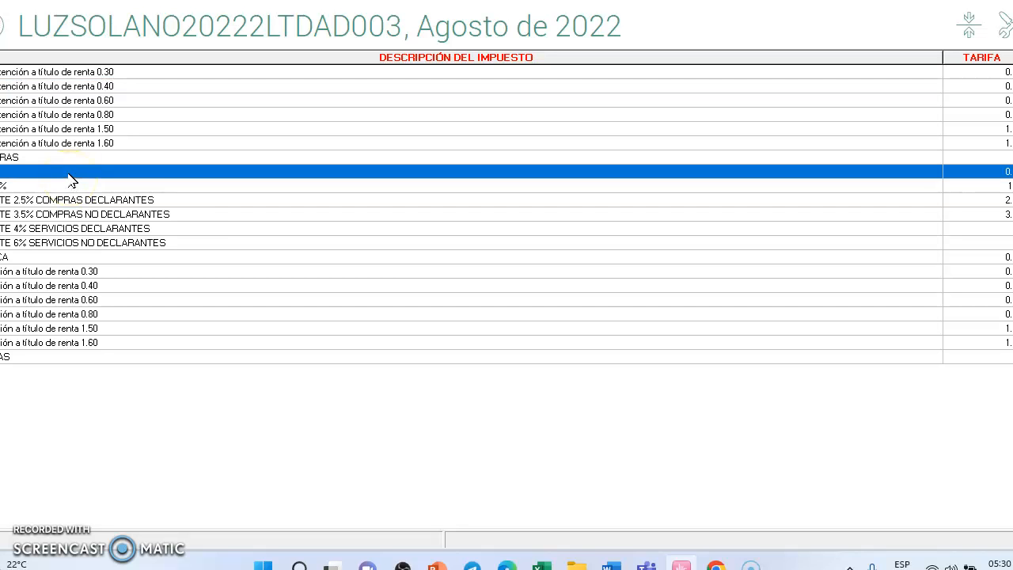
{"action": "right_click", "coordinate": [71, 176]}
{"action": "left_click", "coordinate": [119, 198]}
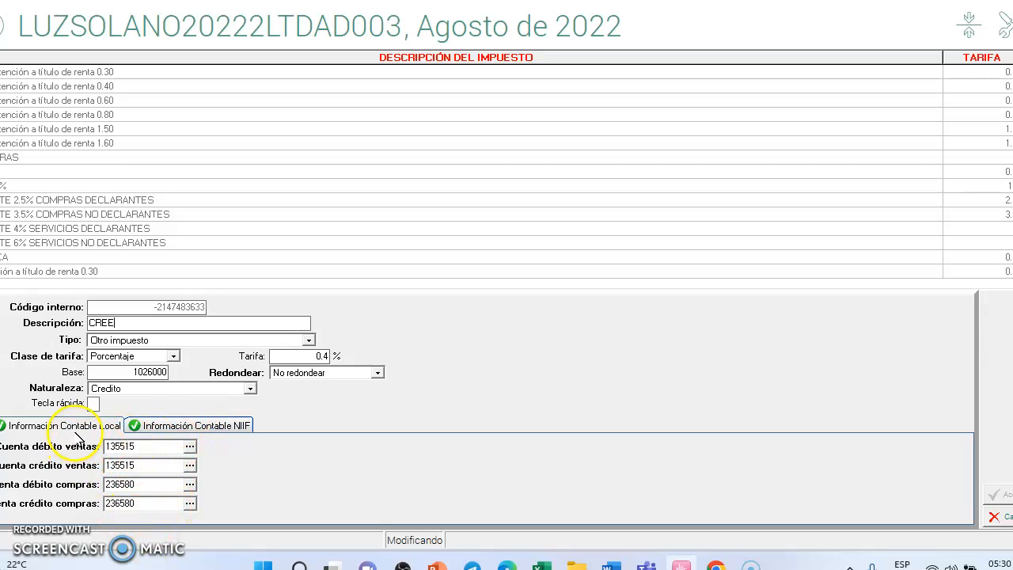
{"action": "left_click", "coordinate": [197, 429]}
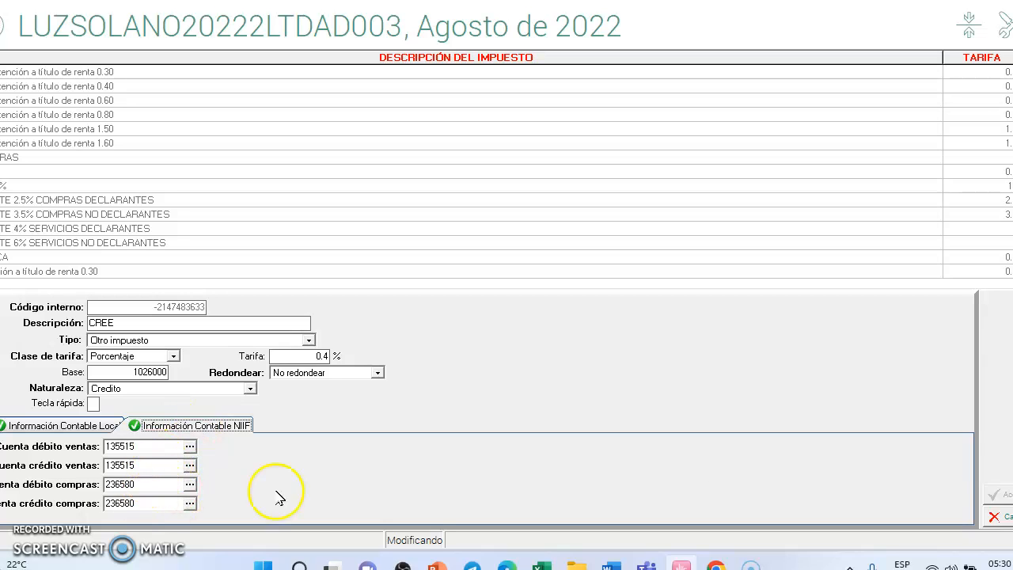
{"action": "left_click", "coordinate": [1005, 517]}
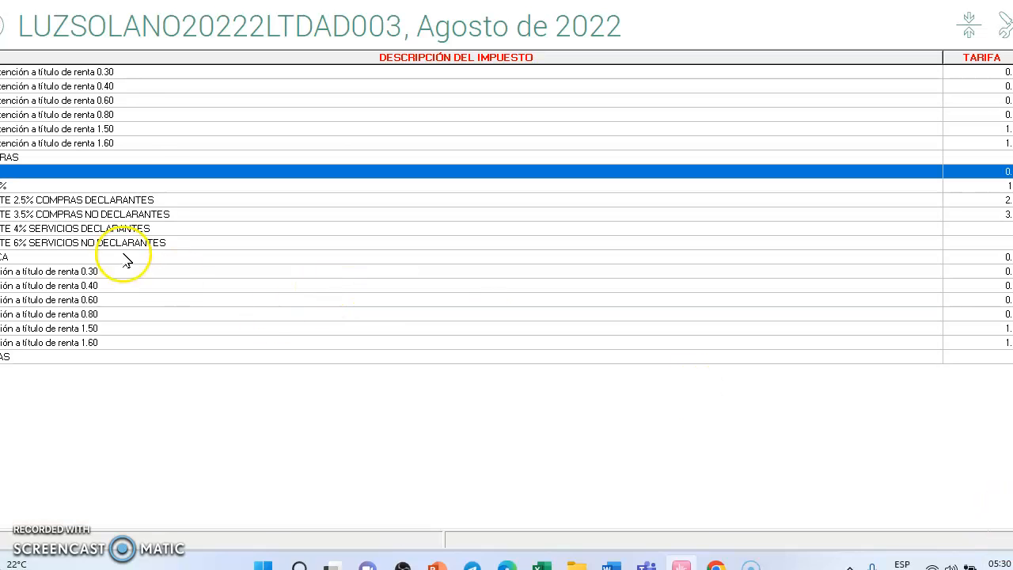
Step: Open the IVA 19% tax for modification and check its local and NIIF accounts
{"action": "left_click", "coordinate": [134, 188]}
{"action": "right_click", "coordinate": [134, 188]}
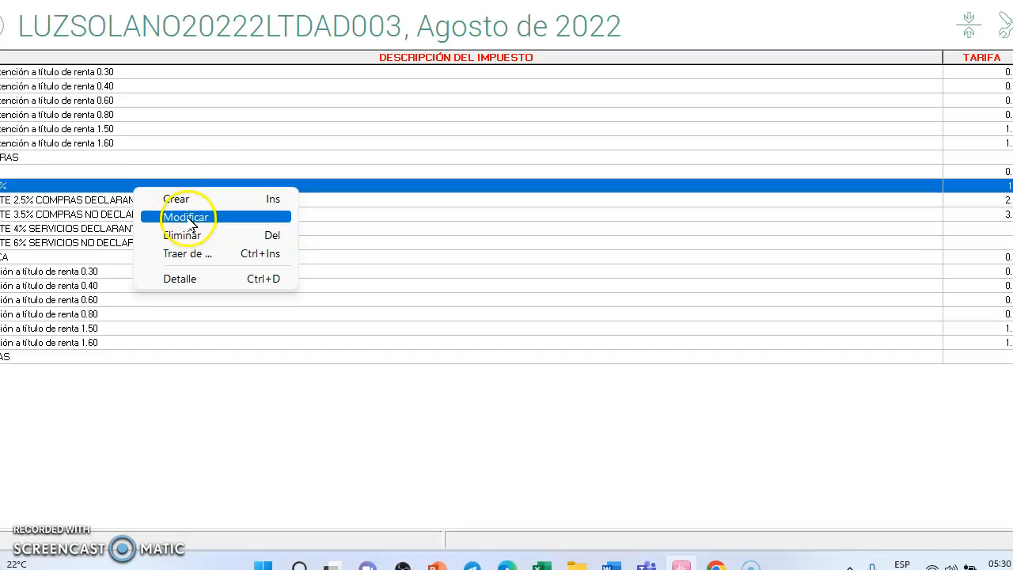
{"action": "left_click", "coordinate": [172, 200]}
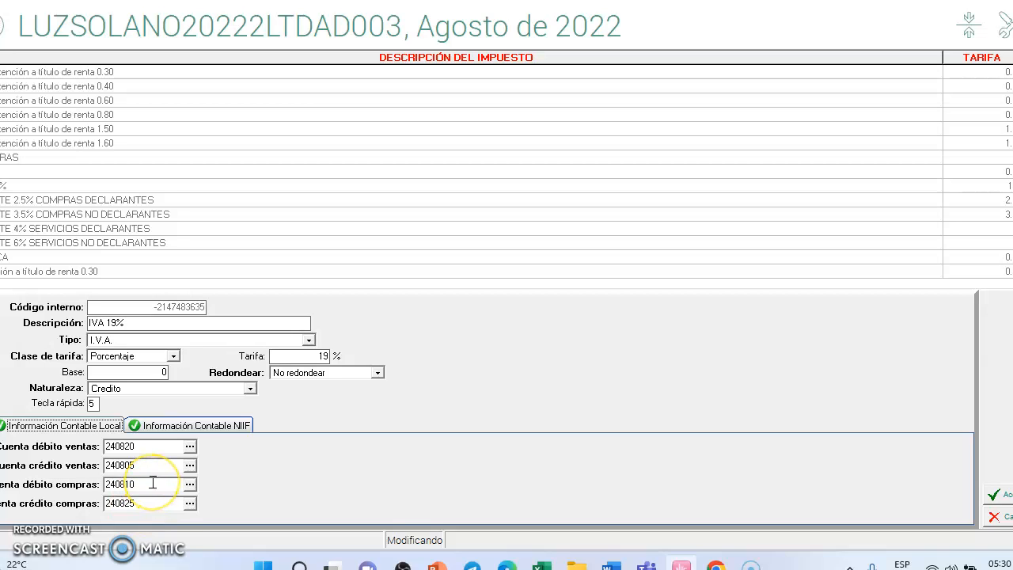
{"action": "left_click", "coordinate": [216, 429]}
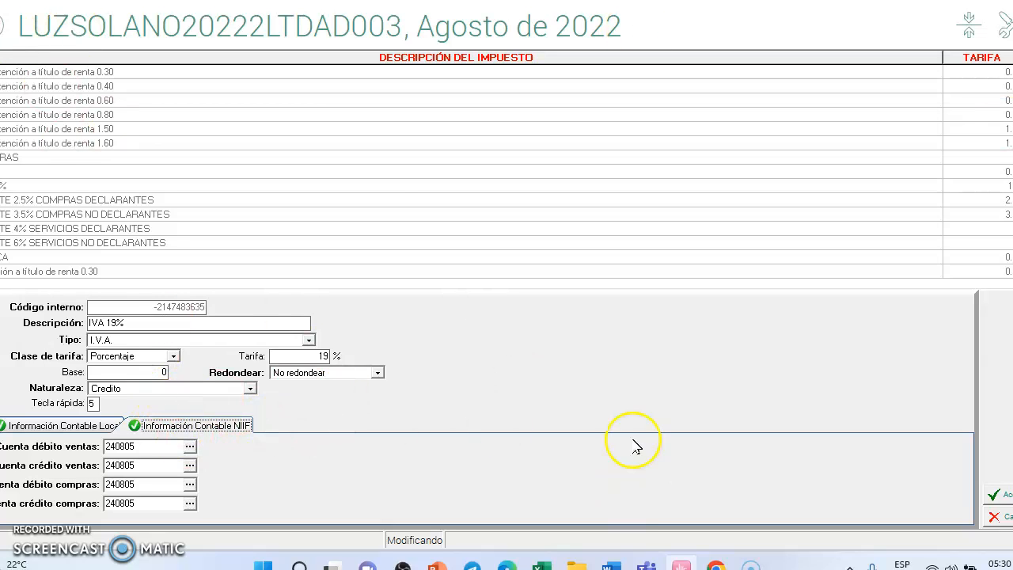
Step: Accept the IVA 19% tax, and check the local and NIIF accounts of COMPRAS in modification mode without saving it
{"action": "mouse_move", "coordinate": [45, 32]}
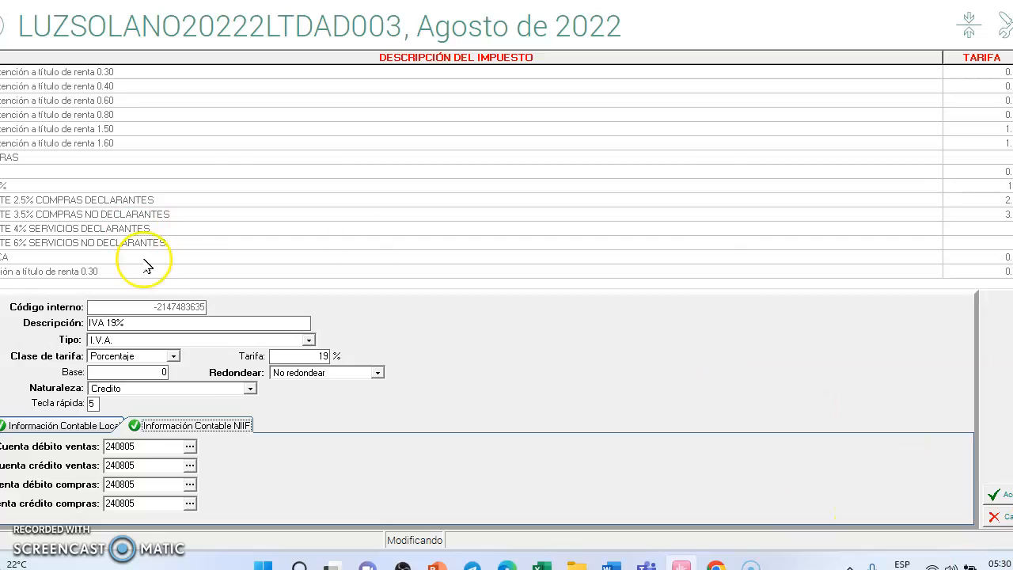
{"action": "left_click", "coordinate": [1001, 495]}
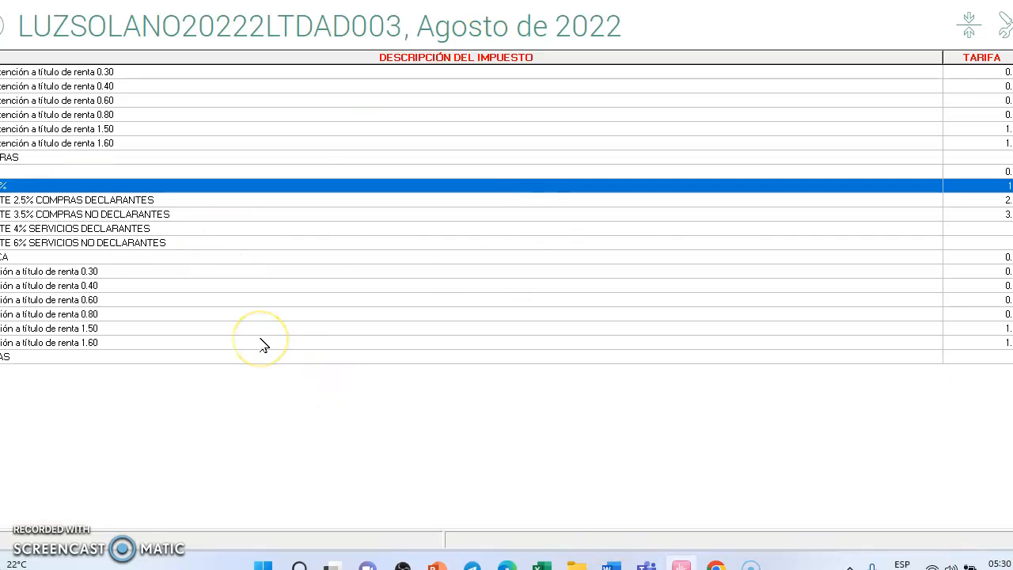
{"action": "left_click", "coordinate": [213, 159]}
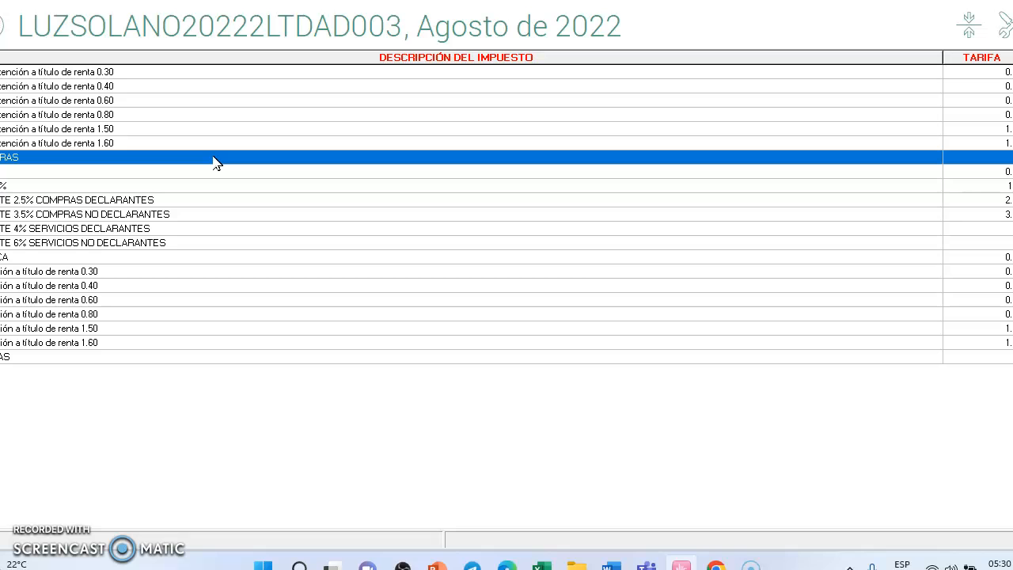
{"action": "right_click", "coordinate": [215, 160]}
{"action": "left_click", "coordinate": [309, 182]}
{"action": "left_click", "coordinate": [144, 317]}
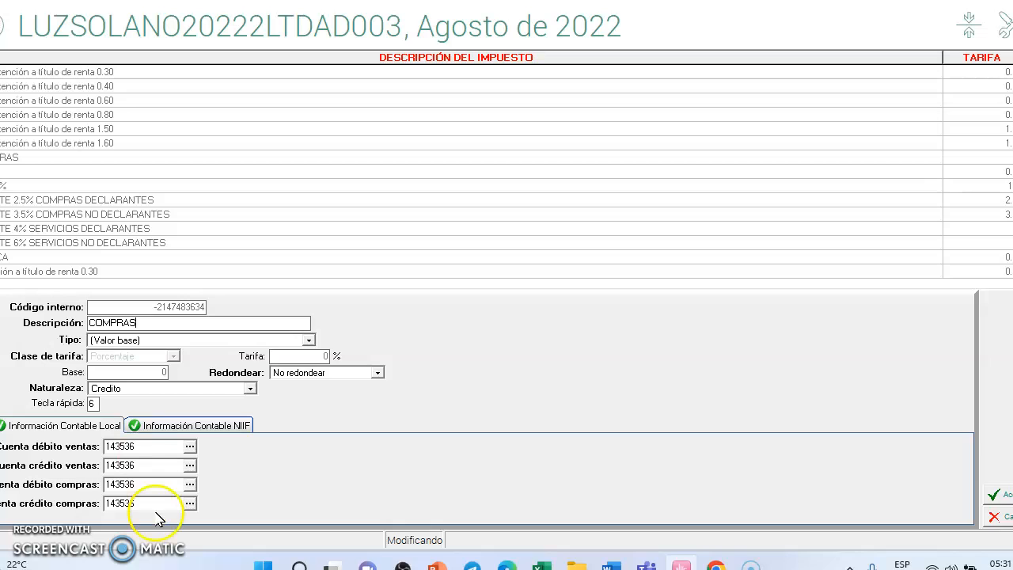
{"action": "left_click", "coordinate": [218, 432]}
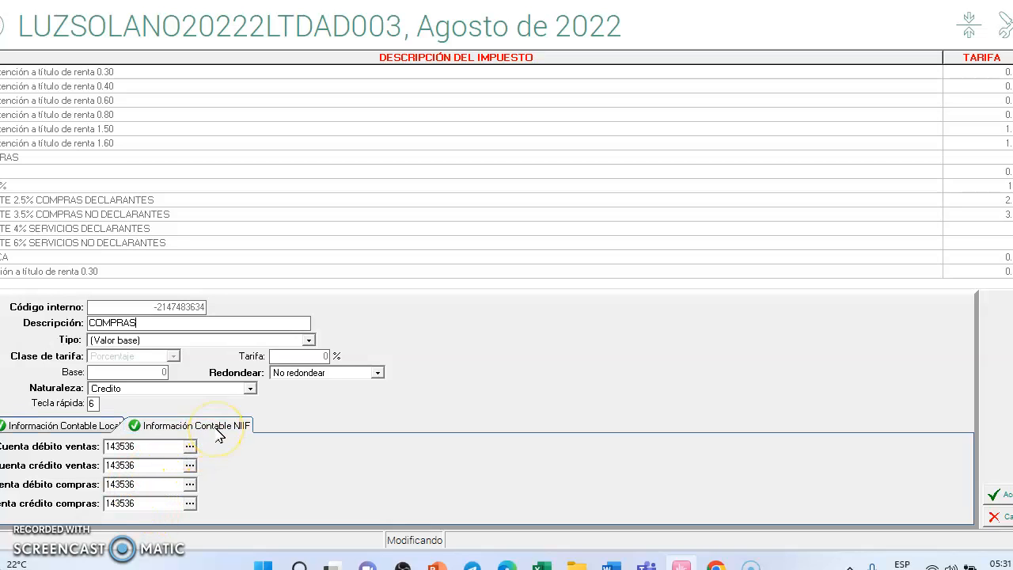
{"action": "left_click", "coordinate": [1000, 517]}
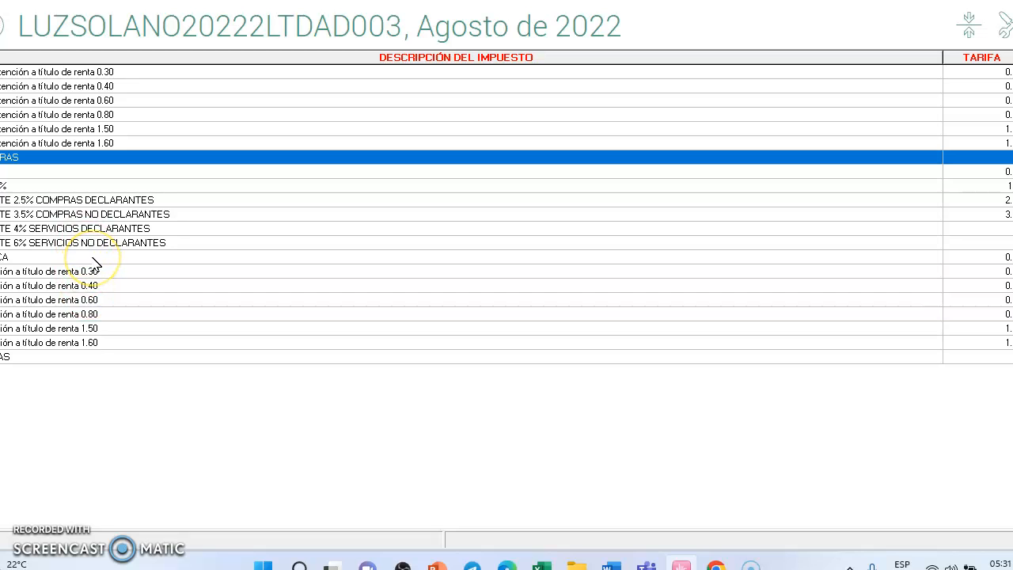
Step: Open the VENTAS entry for modification, check its assigned debit and credit accounts, and accept it
{"action": "left_click", "coordinate": [106, 357]}
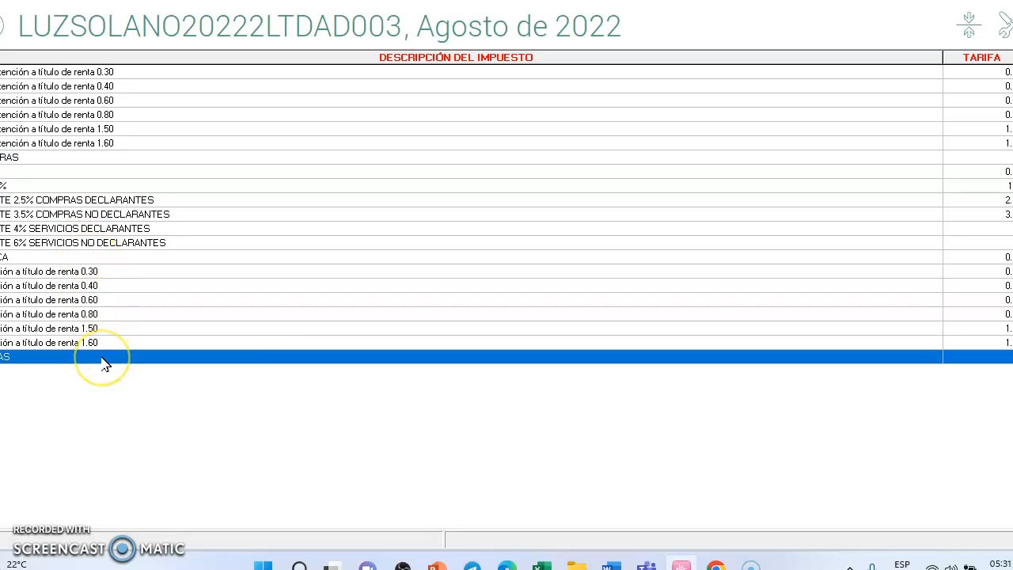
{"action": "right_click", "coordinate": [104, 358]}
{"action": "left_click", "coordinate": [150, 386]}
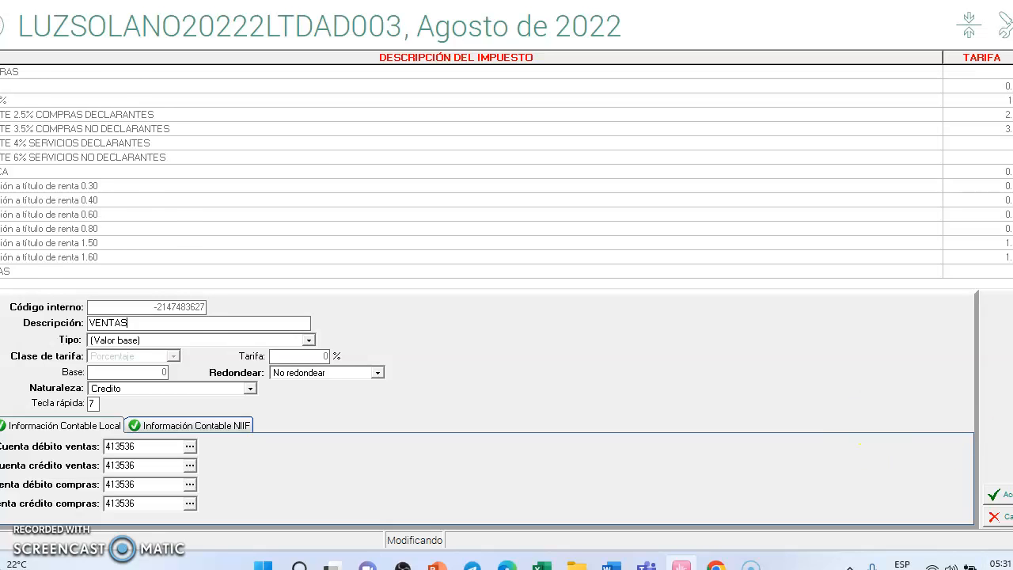
{"action": "left_click", "coordinate": [1001, 495]}
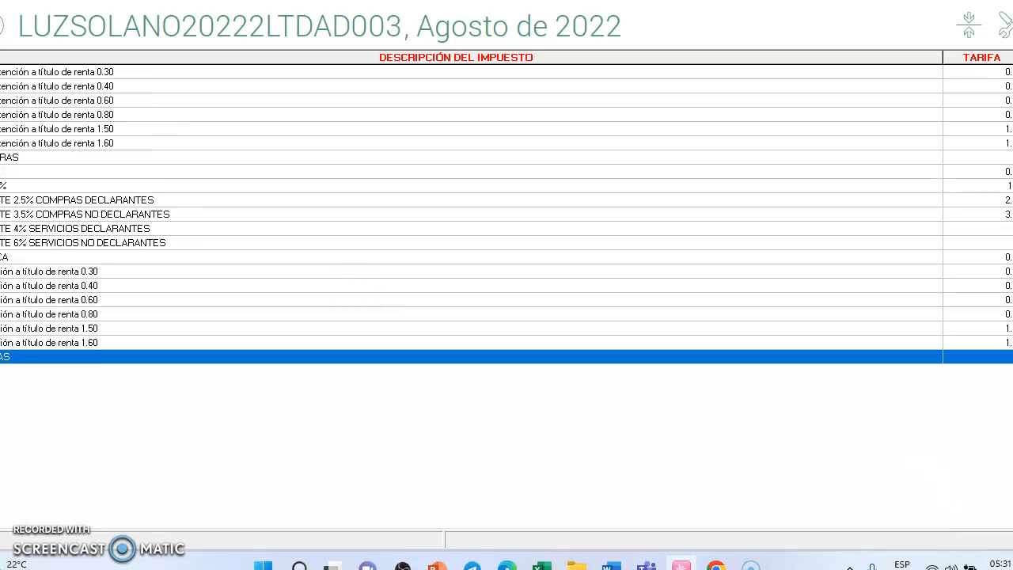
Step: Open RTE FTE 2.5% COMPRAS DECLARANTES for modification, check its local and NIIF accounts, and close it without saving
{"action": "left_click", "coordinate": [117, 202]}
{"action": "right_click", "coordinate": [117, 204]}
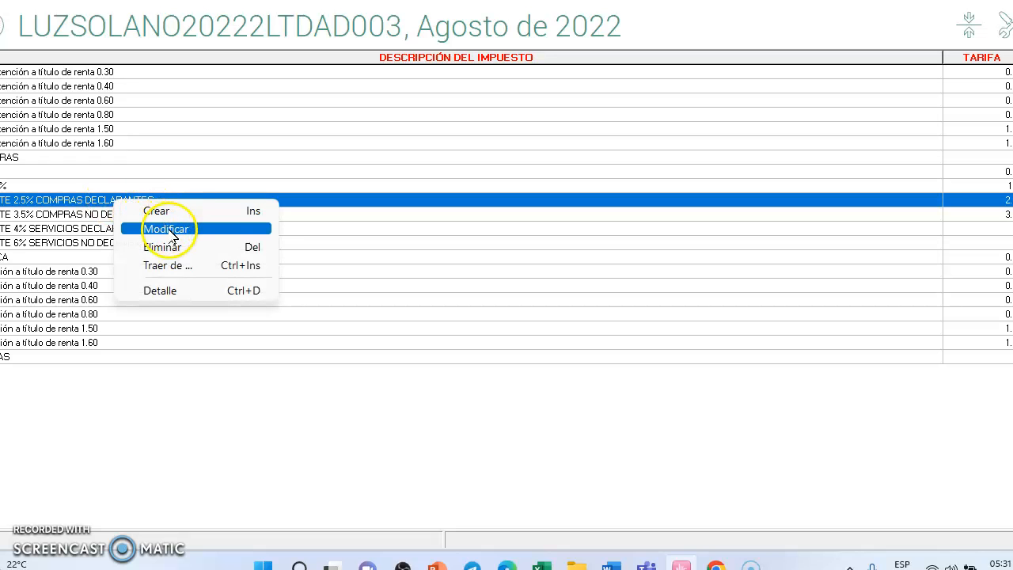
{"action": "left_click", "coordinate": [143, 224]}
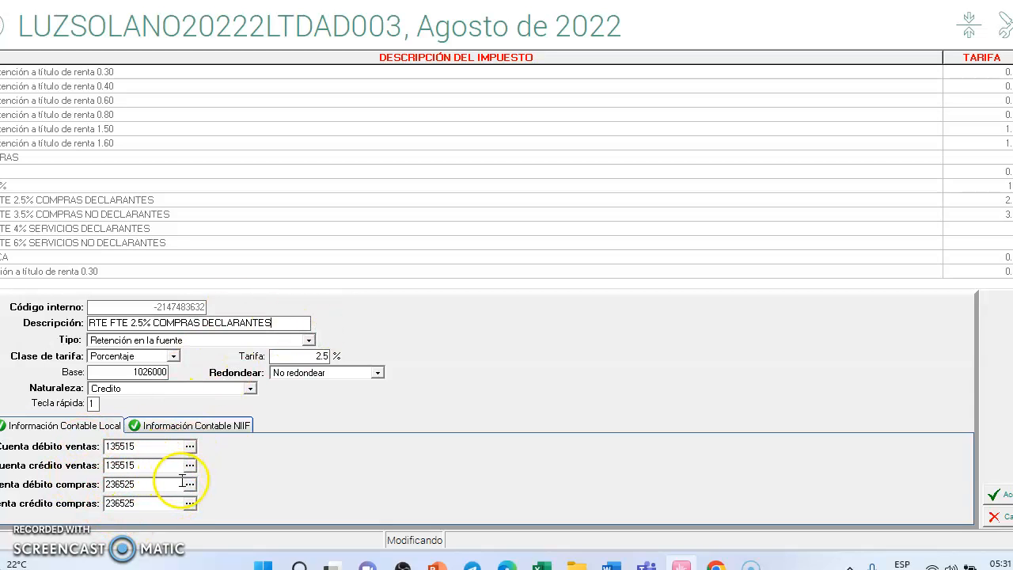
{"action": "left_click", "coordinate": [221, 432]}
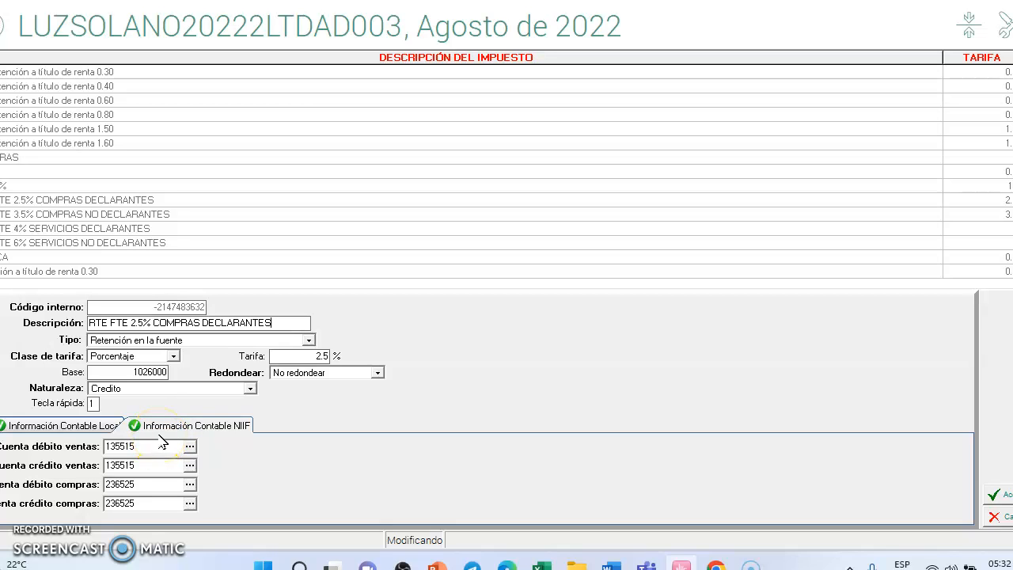
{"action": "left_click", "coordinate": [1004, 517]}
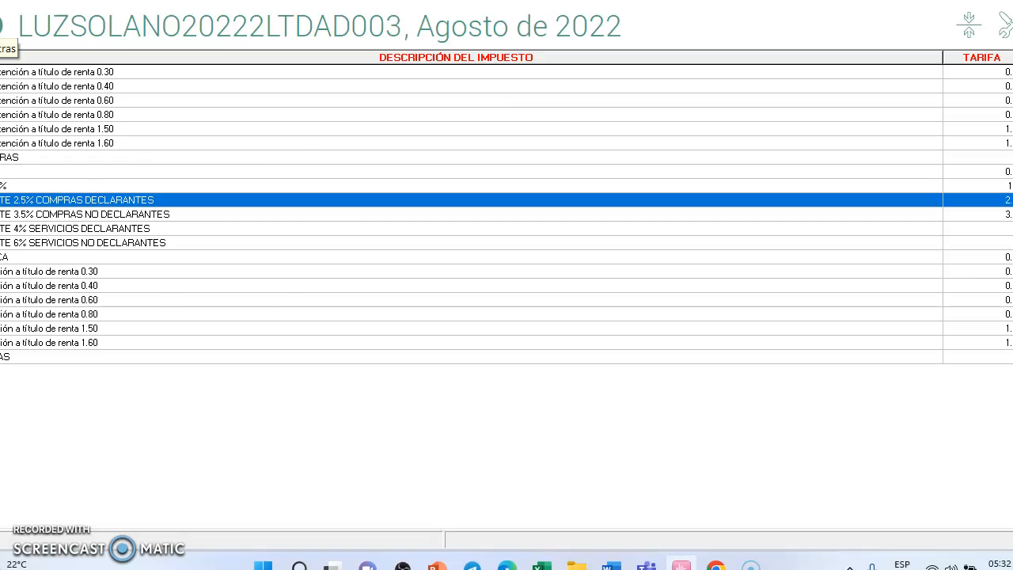
Step: Leave the tax list and open the local Cartilla de Cuentas in the Contabilidad section of Administrador
{"action": "left_click", "coordinate": [1, 26]}
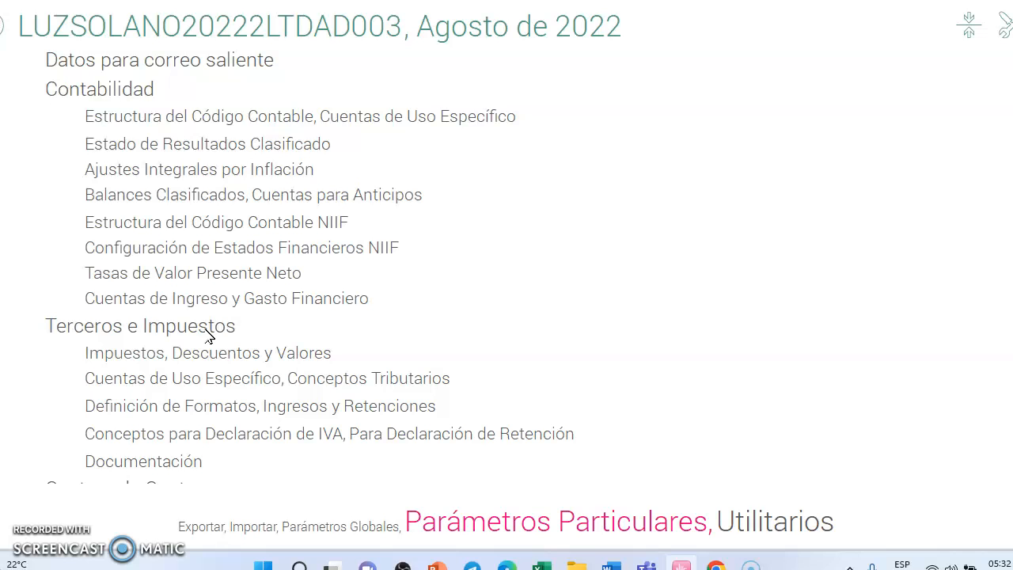
{"action": "left_click", "coordinate": [2, 25]}
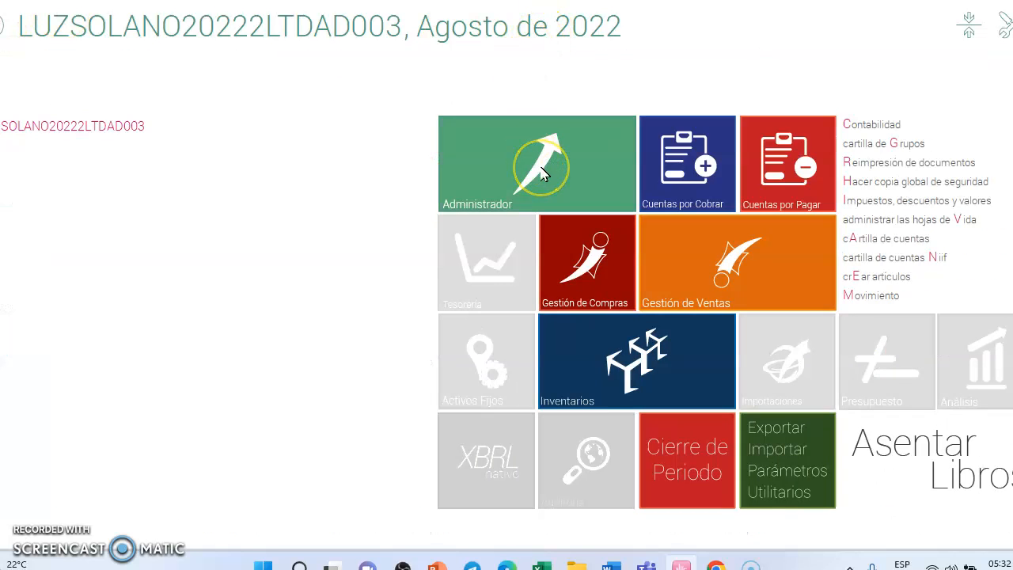
{"action": "left_click", "coordinate": [543, 174]}
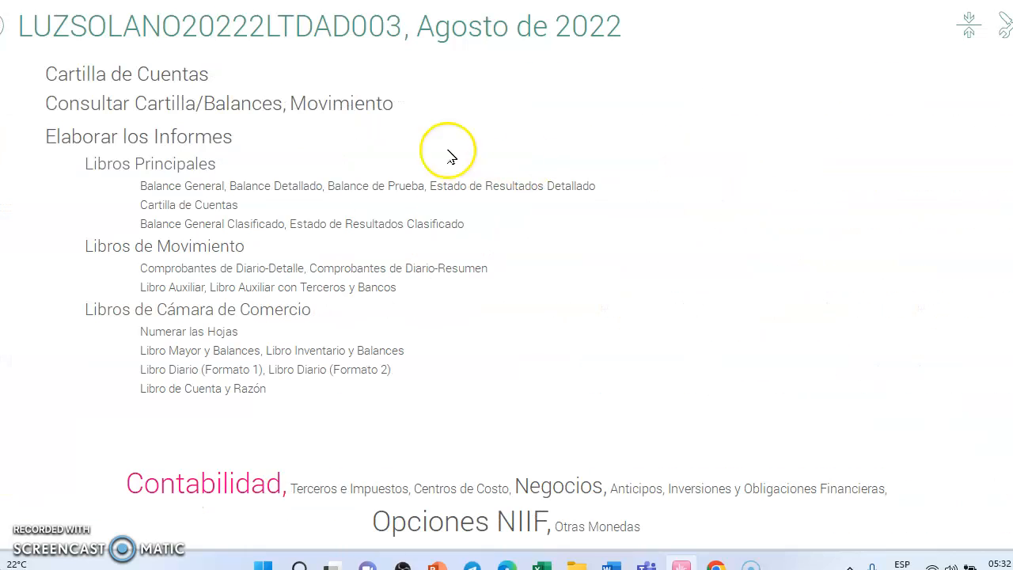
{"action": "left_click", "coordinate": [151, 72]}
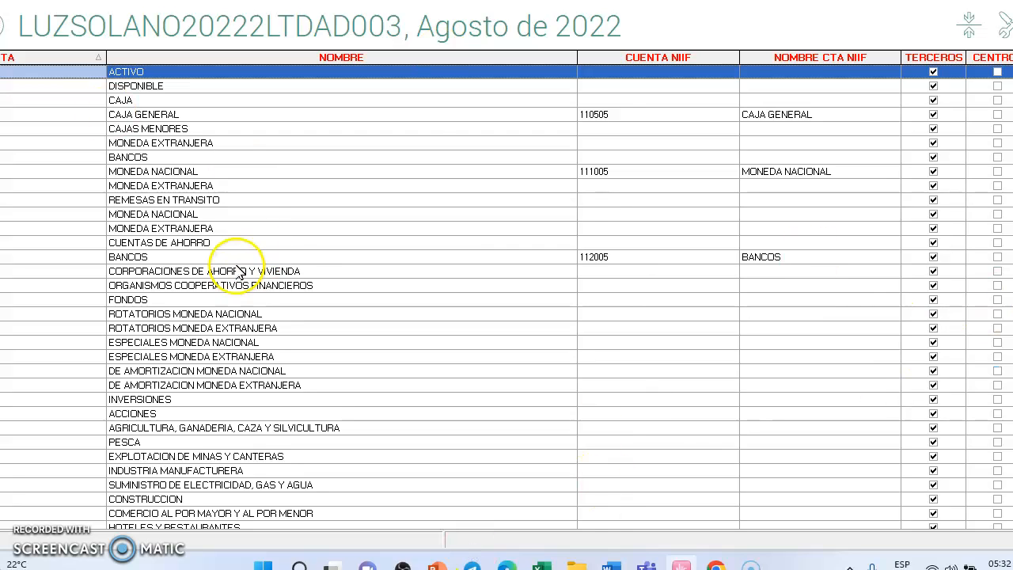
Step: Modify the local CAJA GENERAL account, assign NIIF account 110505 CAJA GENERAL to it from the NIIF chart, and accept
{"action": "left_click", "coordinate": [416, 119]}
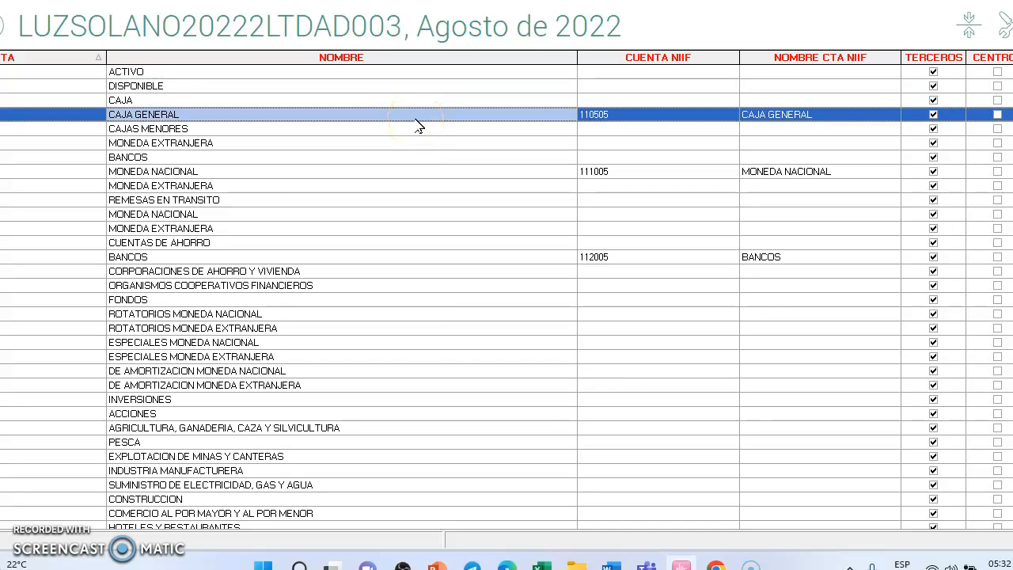
{"action": "right_click", "coordinate": [422, 117]}
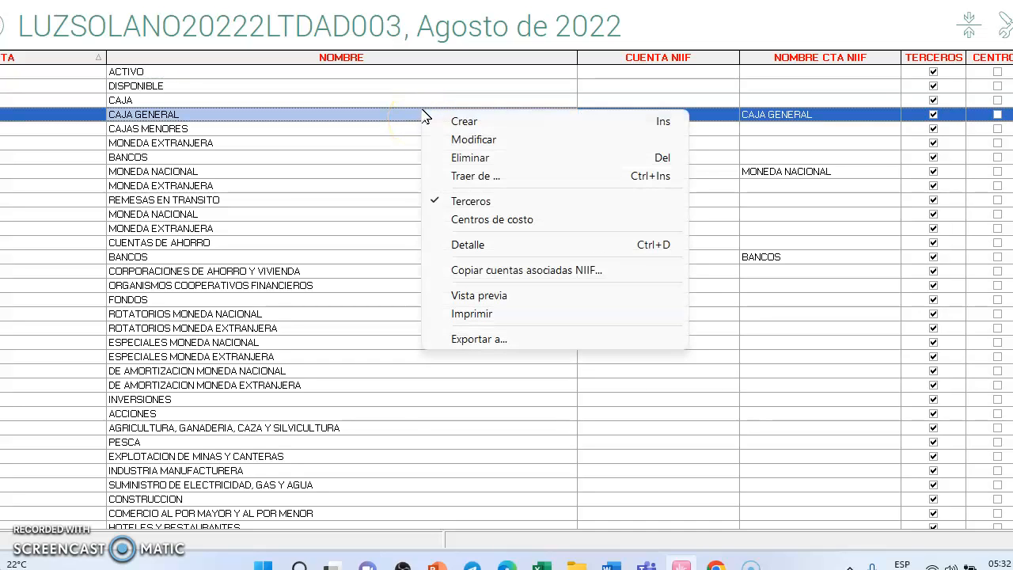
{"action": "left_click", "coordinate": [486, 138]}
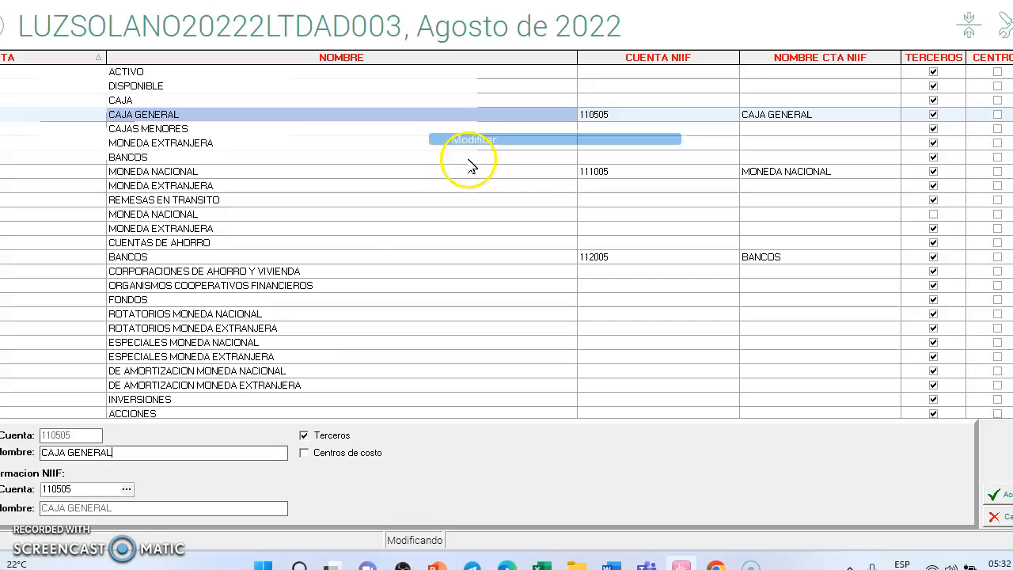
{"action": "left_click", "coordinate": [127, 489]}
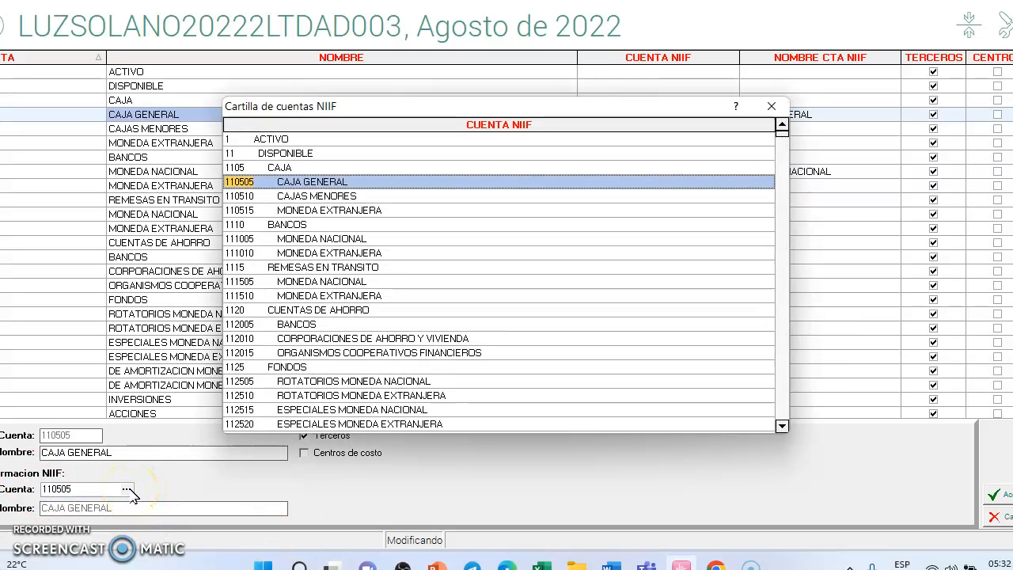
{"action": "double_click", "coordinate": [389, 190]}
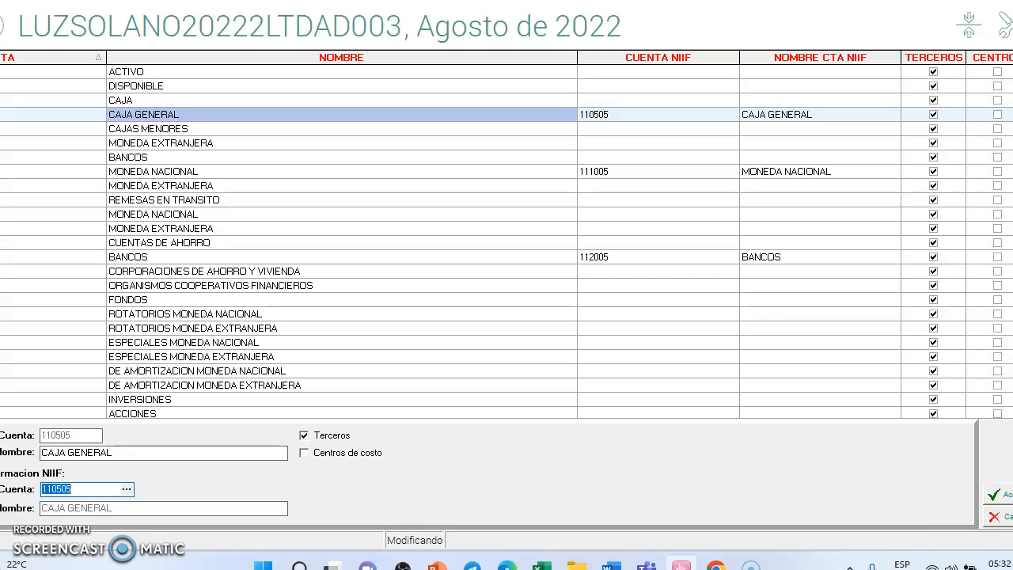
{"action": "left_click", "coordinate": [994, 494]}
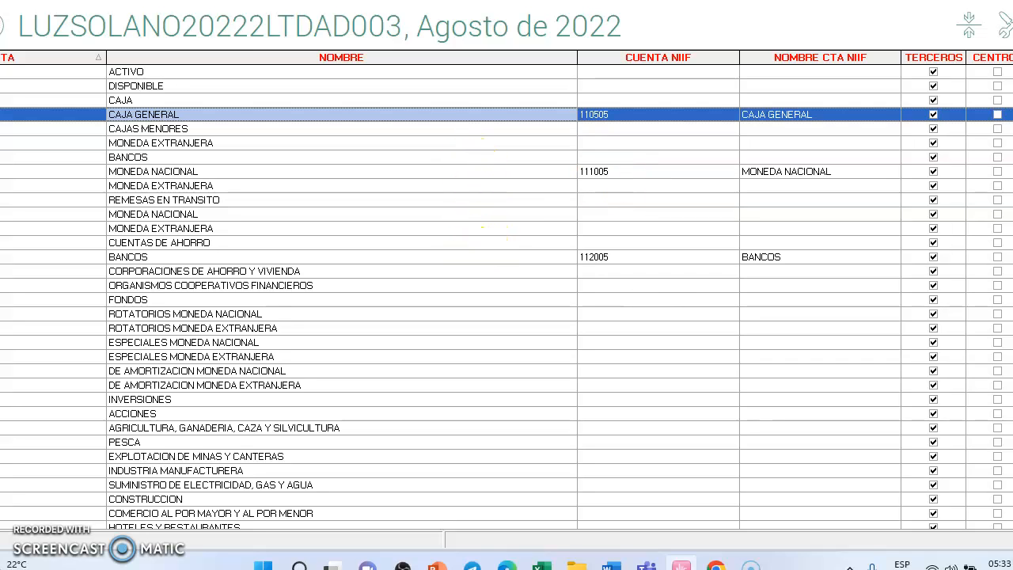
Step: Look through the local chart of accounts to examine which accounts have an associated NIIF account
{"action": "scroll", "coordinate": [507, 293], "scroll_direction": "down", "scroll_amount": 20}
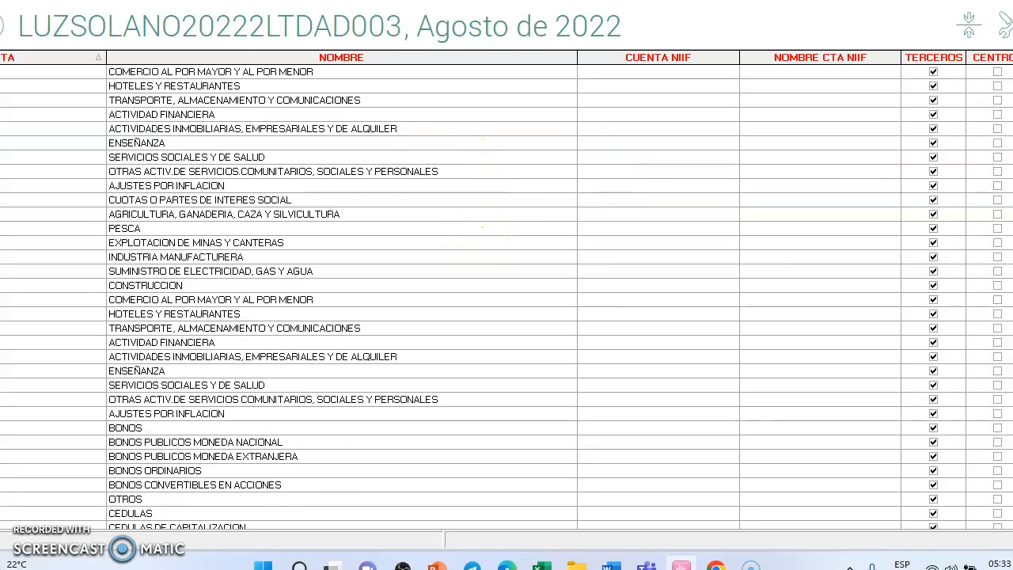
{"action": "scroll", "coordinate": [719, 312], "scroll_direction": "up", "scroll_amount": 10}
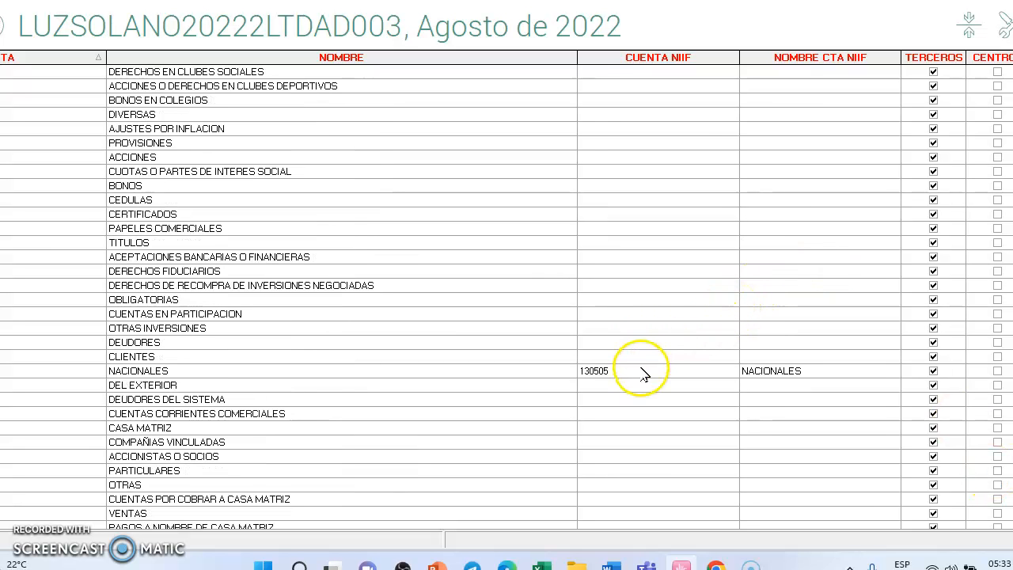
{"action": "scroll", "coordinate": [507, 293], "scroll_direction": "down", "scroll_amount": 20}
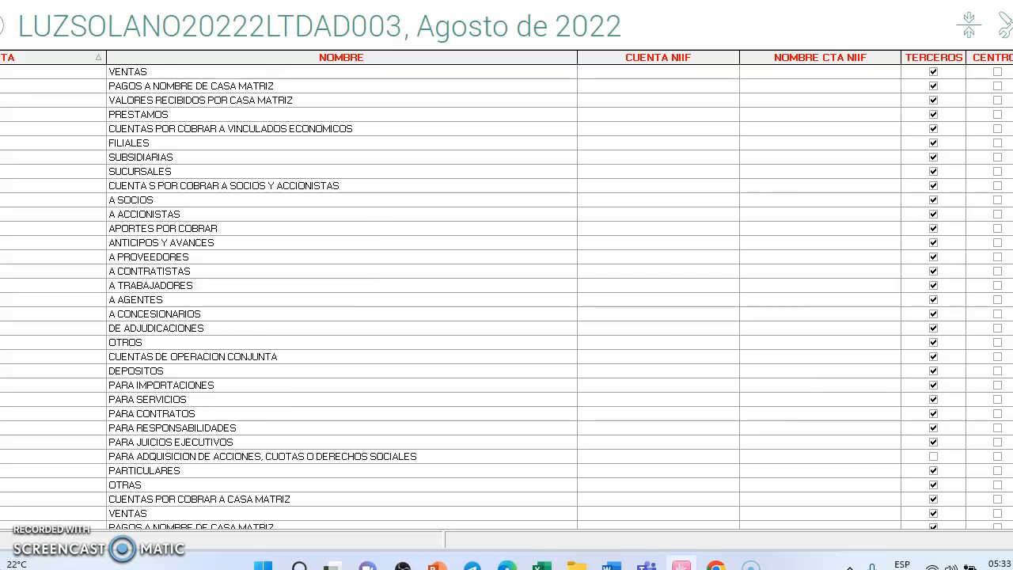
{"action": "scroll", "coordinate": [506, 293], "scroll_direction": "down", "scroll_amount": 10}
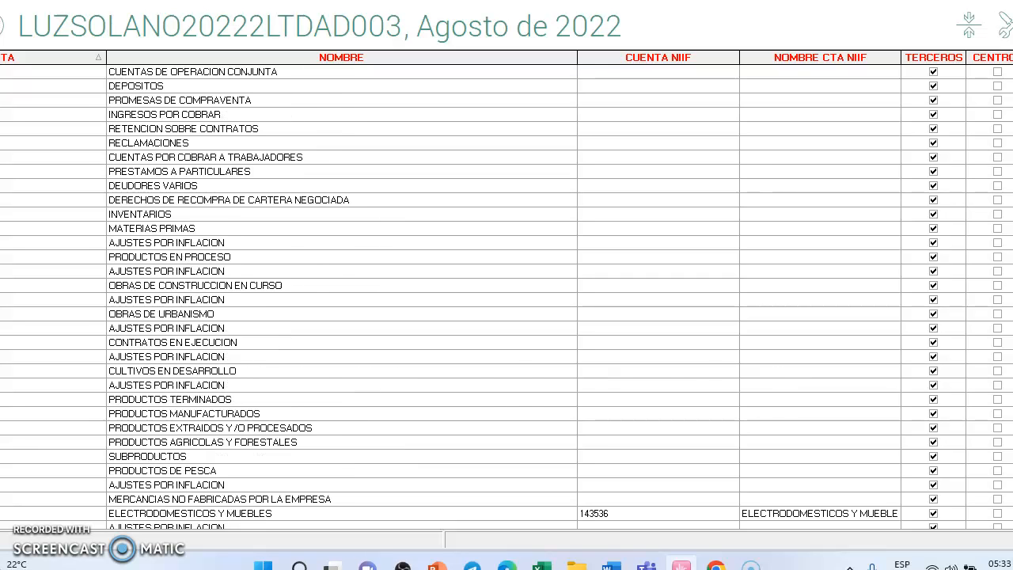
{"action": "scroll", "coordinate": [493, 398], "scroll_direction": "down", "scroll_amount": 3}
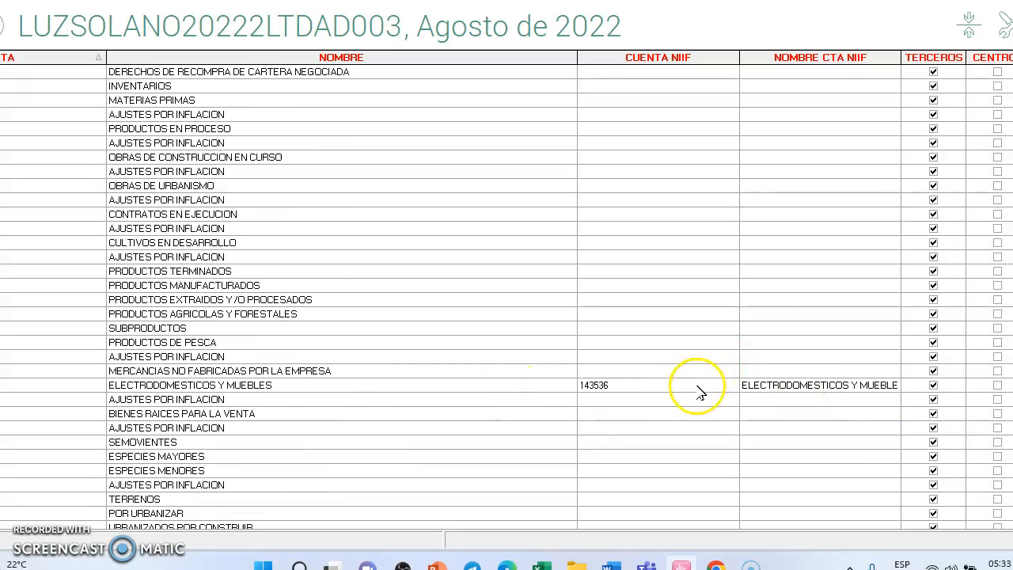
{"action": "scroll", "coordinate": [665, 409], "scroll_direction": "down", "scroll_amount": 6}
{"action": "scroll", "coordinate": [507, 299], "scroll_direction": "down", "scroll_amount": 20}
{"action": "scroll", "coordinate": [507, 299], "scroll_direction": "down", "scroll_amount": 20}
{"action": "scroll", "coordinate": [507, 299], "scroll_direction": "down", "scroll_amount": 20}
{"action": "scroll", "coordinate": [586, 420], "scroll_direction": "up", "scroll_amount": 5}
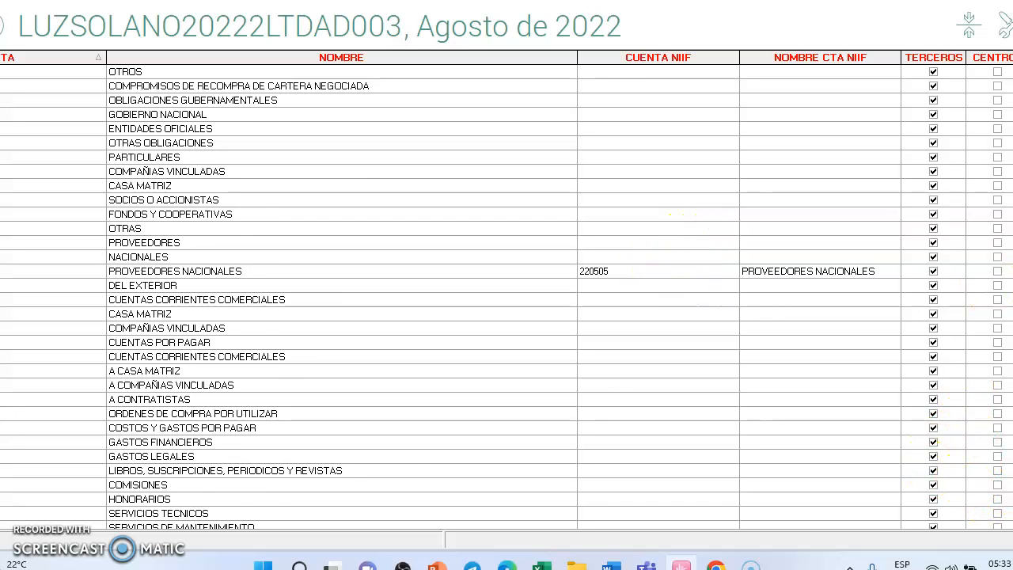
{"action": "scroll", "coordinate": [506, 299], "scroll_direction": "down", "scroll_amount": 20}
{"action": "scroll", "coordinate": [599, 299], "scroll_direction": "down", "scroll_amount": 20}
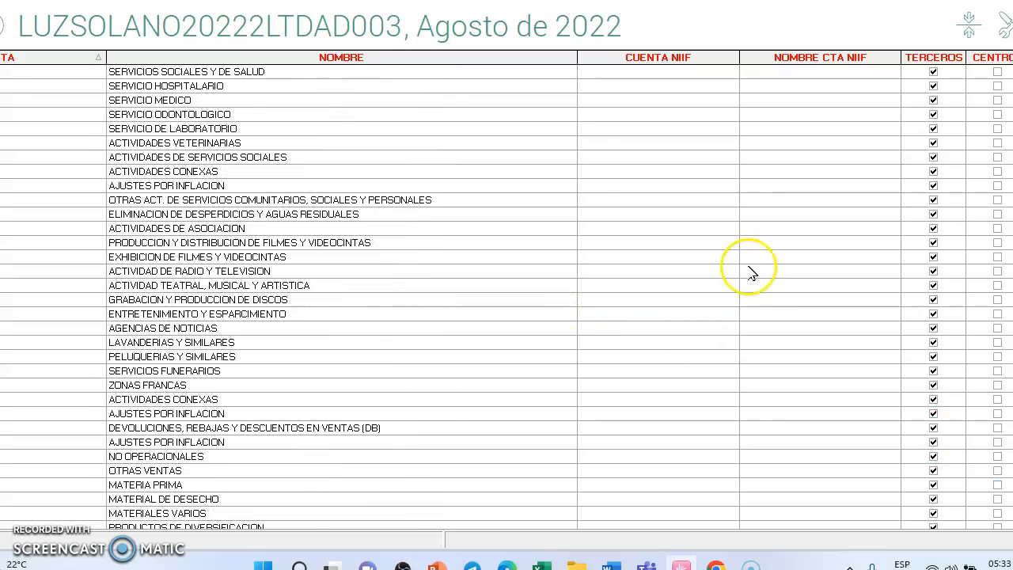
{"action": "scroll", "coordinate": [624, 111], "scroll_direction": "up", "scroll_amount": 20}
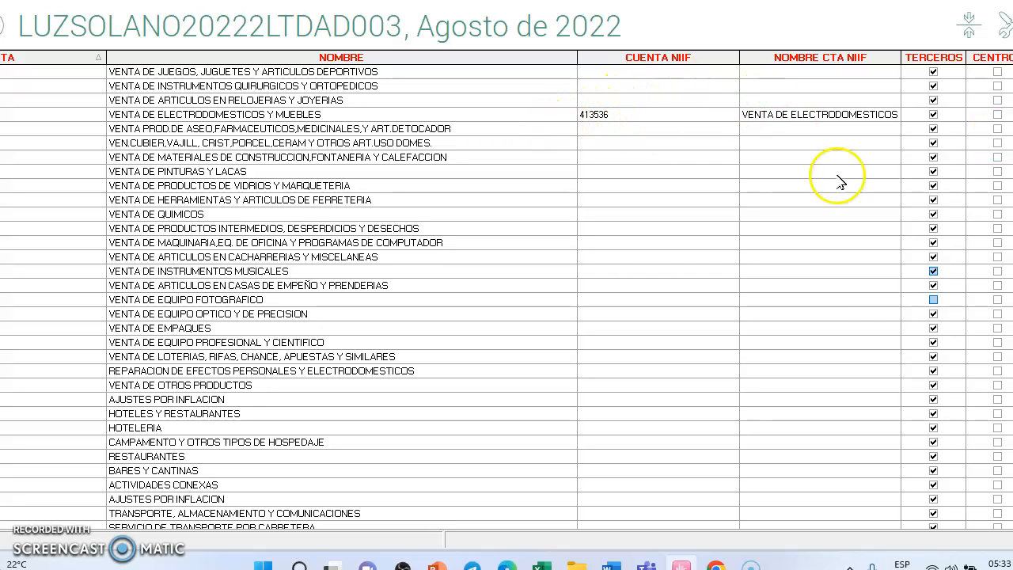
{"action": "scroll", "coordinate": [507, 293], "scroll_direction": "down", "scroll_amount": 20}
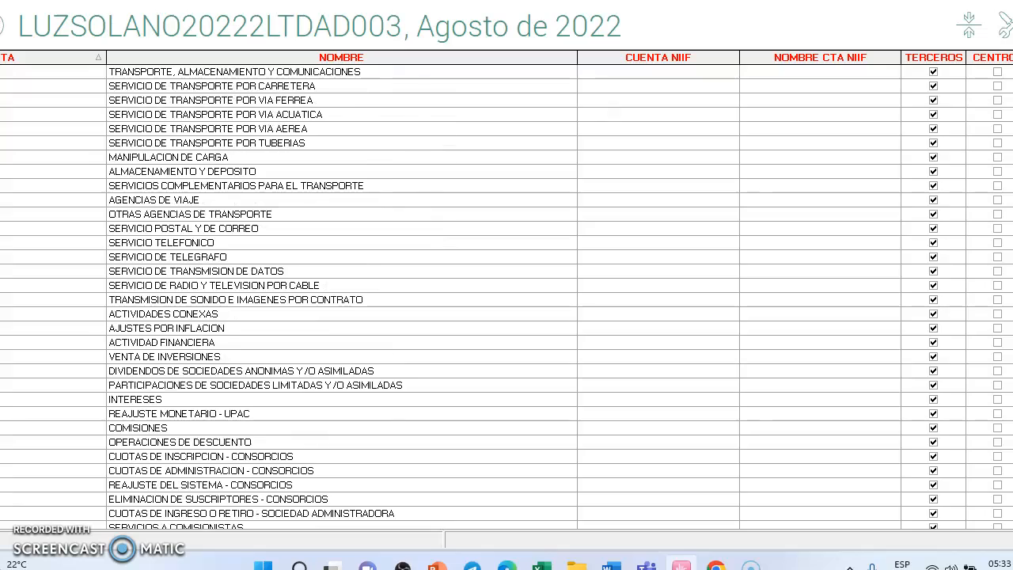
{"action": "scroll", "coordinate": [506, 293], "scroll_direction": "down", "scroll_amount": 20}
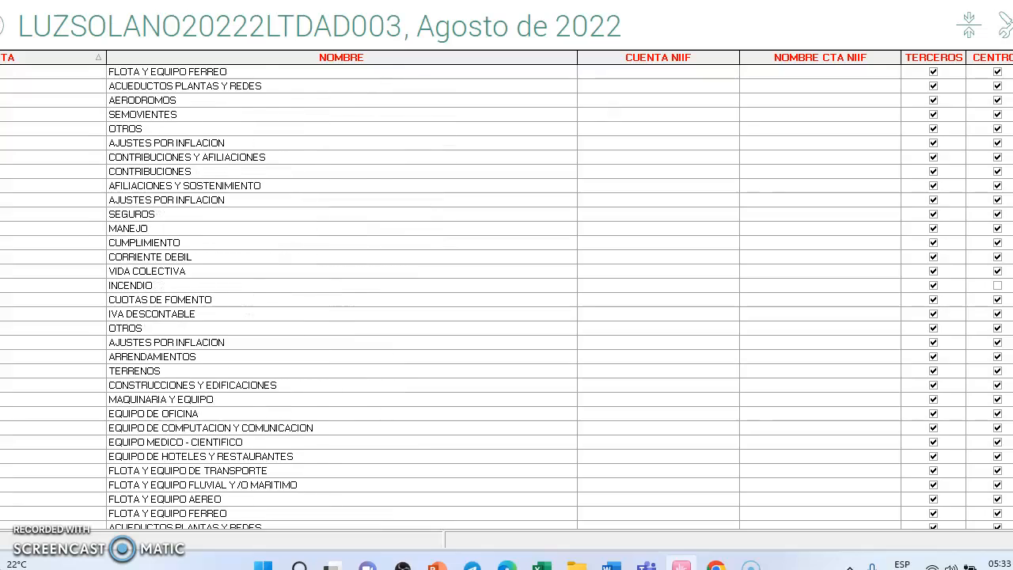
{"action": "scroll", "coordinate": [507, 293], "scroll_direction": "down", "scroll_amount": 20}
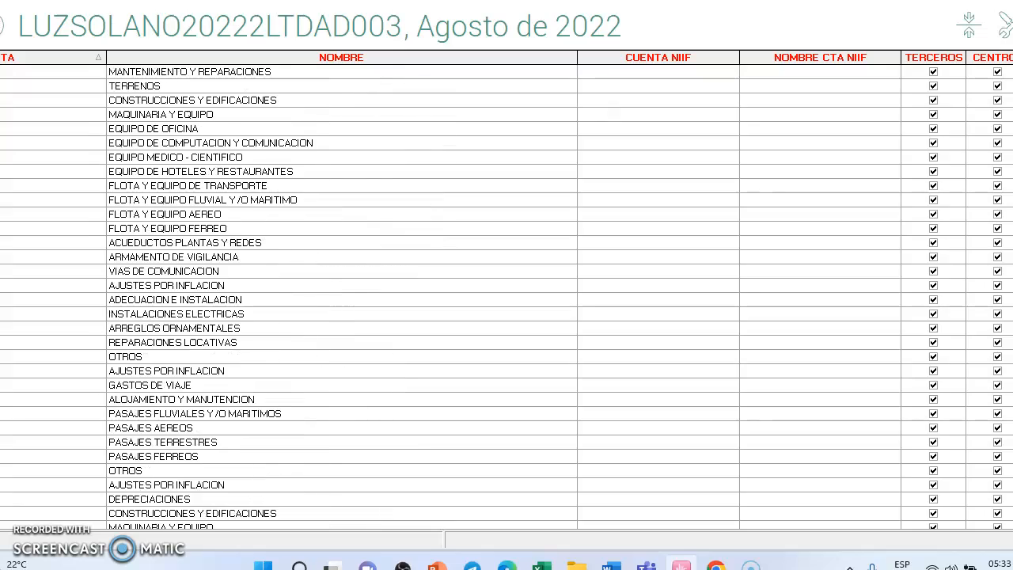
{"action": "scroll", "coordinate": [507, 293], "scroll_direction": "down", "scroll_amount": 20}
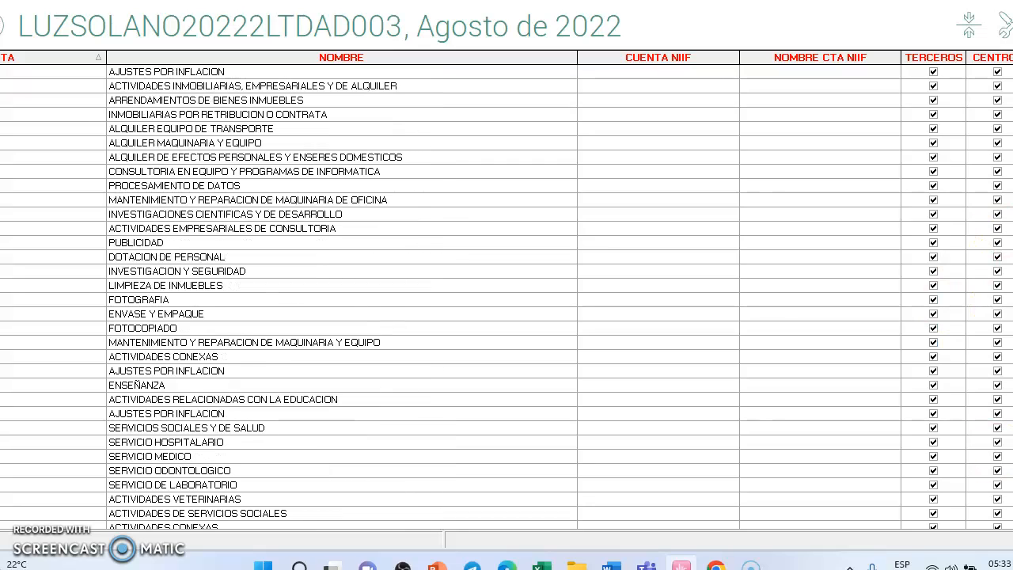
Step: Leave the local chart of accounts and open the Parámetros Particulares section of the export, import, parameters and utilities module
{"action": "scroll", "coordinate": [506, 293], "scroll_direction": "up", "scroll_amount": 10}
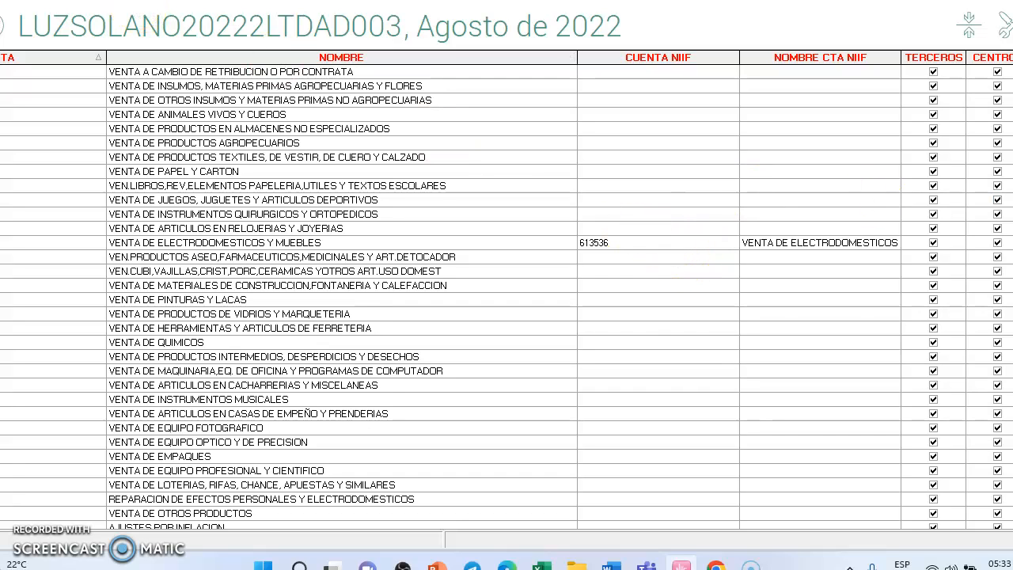
{"action": "left_click", "coordinate": [1, 27]}
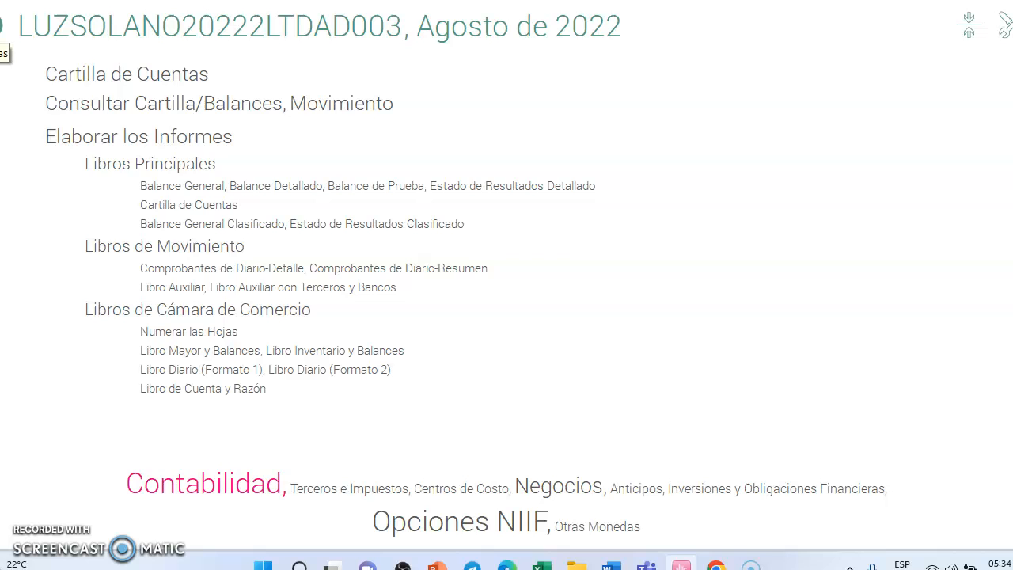
{"action": "left_click", "coordinate": [1, 27]}
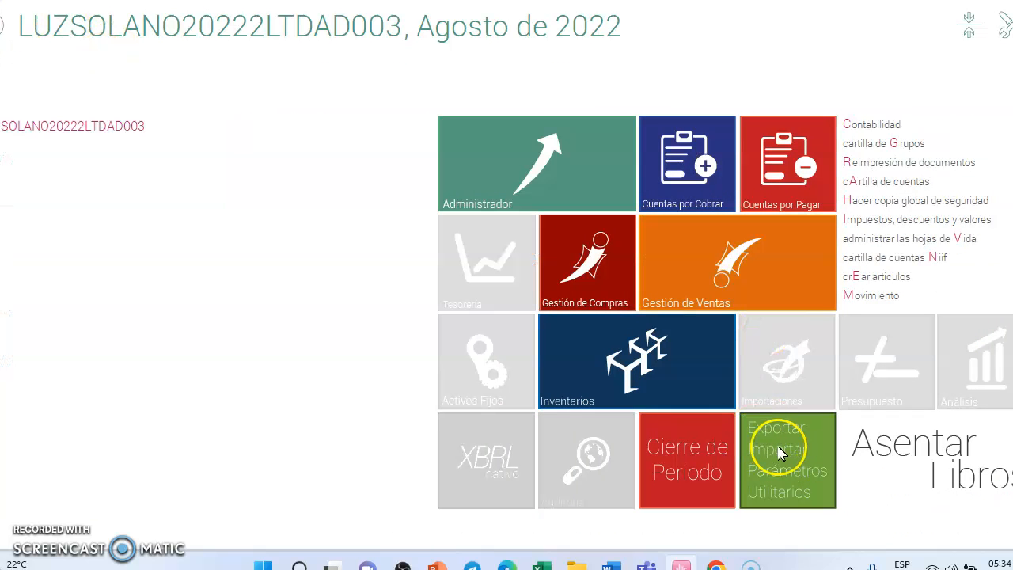
{"action": "left_click", "coordinate": [779, 451]}
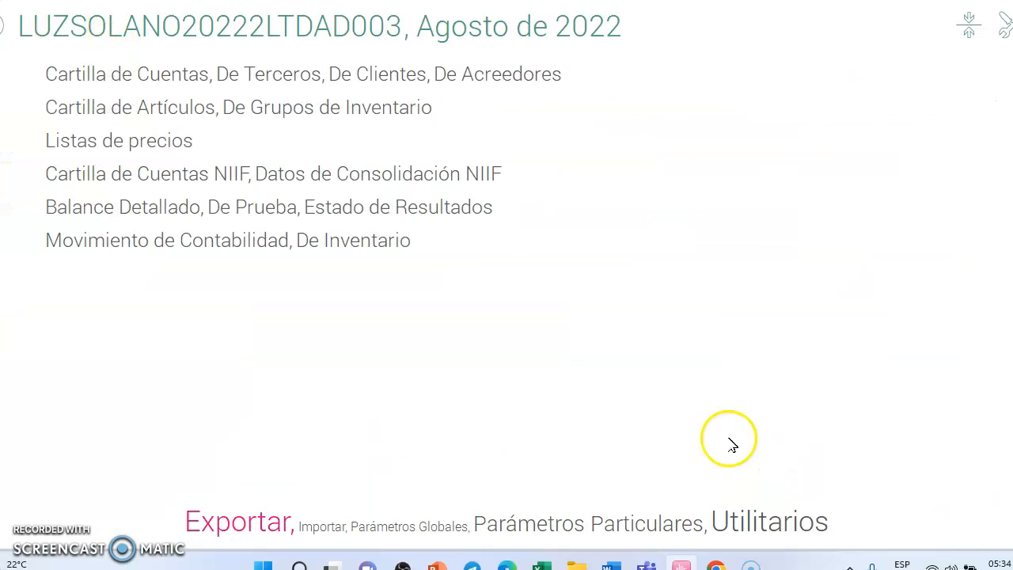
{"action": "left_click", "coordinate": [638, 527]}
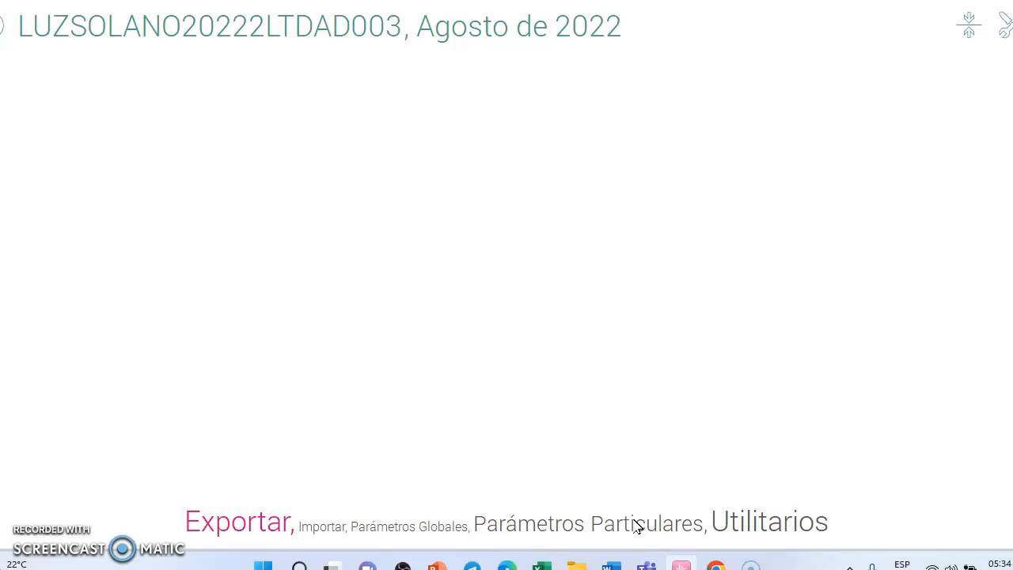
{"action": "left_click", "coordinate": [637, 524]}
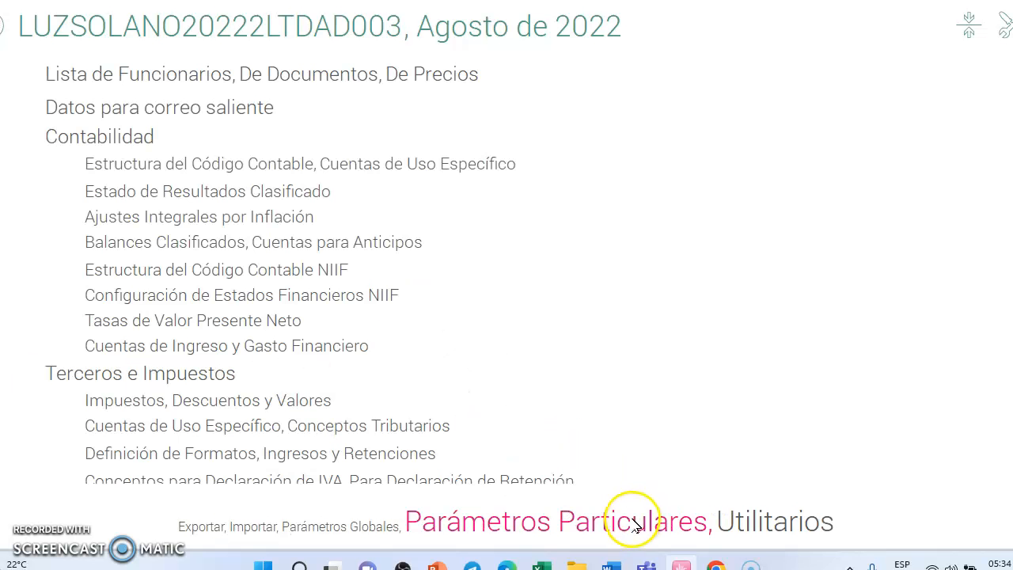
Step: Open Estructura del Código del Grupo under Inventarios, check the levels of the group code, and close it without changes
{"action": "scroll", "coordinate": [241, 324], "scroll_direction": "down", "scroll_amount": 5}
{"action": "scroll", "coordinate": [247, 340], "scroll_direction": "down", "scroll_amount": 7}
{"action": "scroll", "coordinate": [255, 337], "scroll_direction": "down", "scroll_amount": 4}
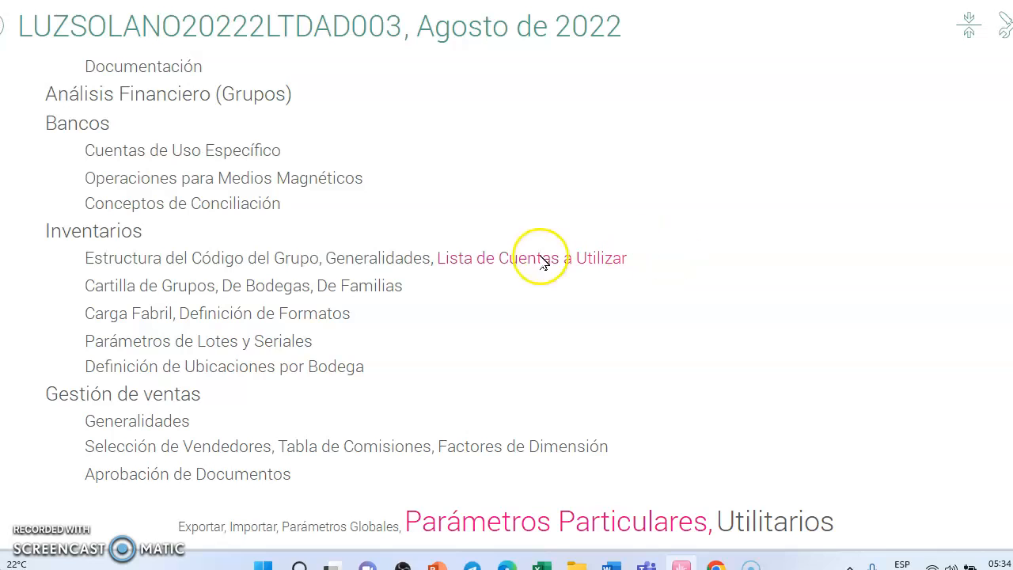
{"action": "left_click", "coordinate": [185, 268]}
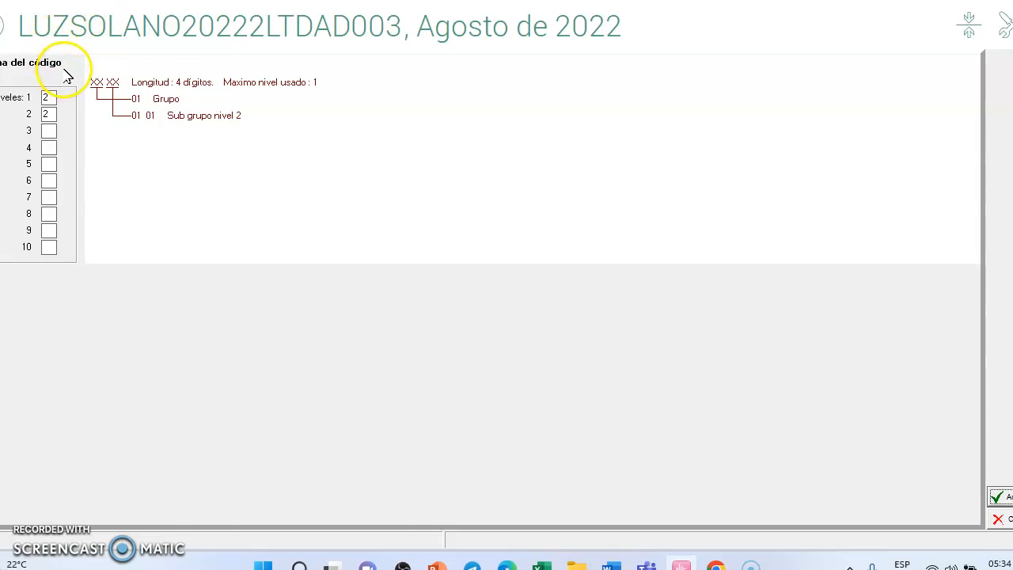
{"action": "key", "text": "Escape"}
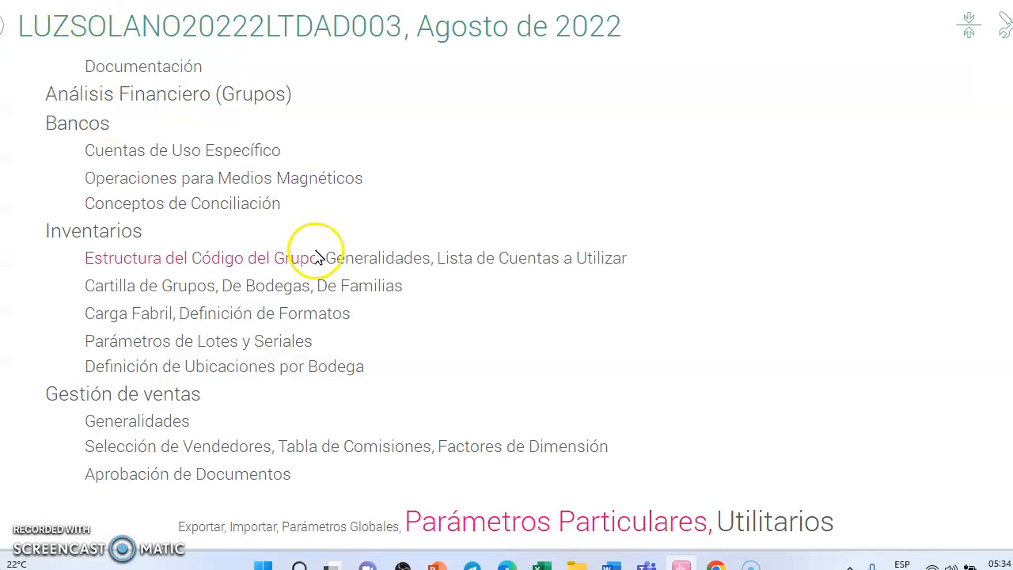
Step: Open the inventory Generalidades, check the accounting connection method and cost-centre capture, and close them without saving
{"action": "left_click", "coordinate": [396, 268]}
{"action": "left_click", "coordinate": [399, 176]}
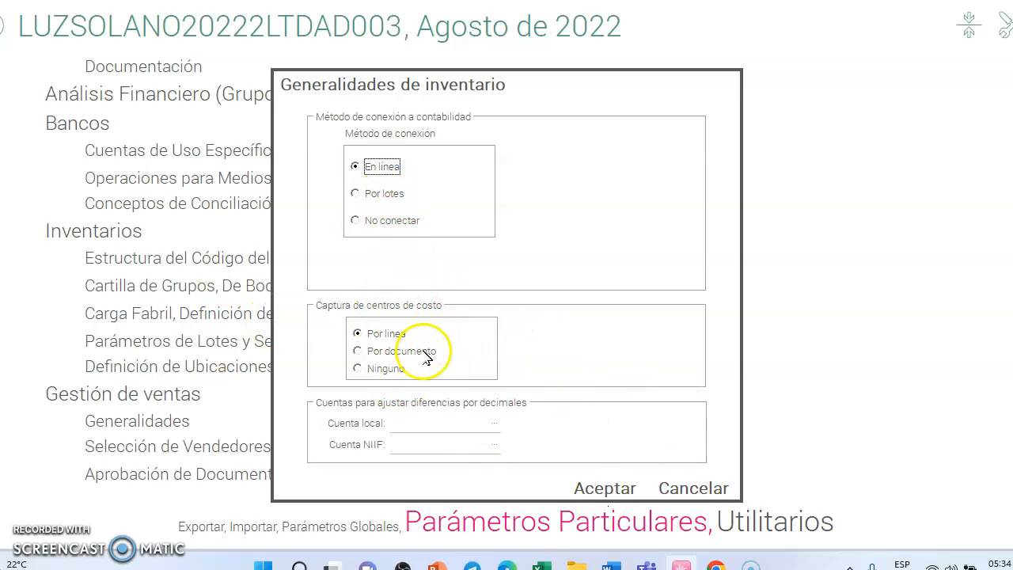
{"action": "left_click", "coordinate": [688, 489]}
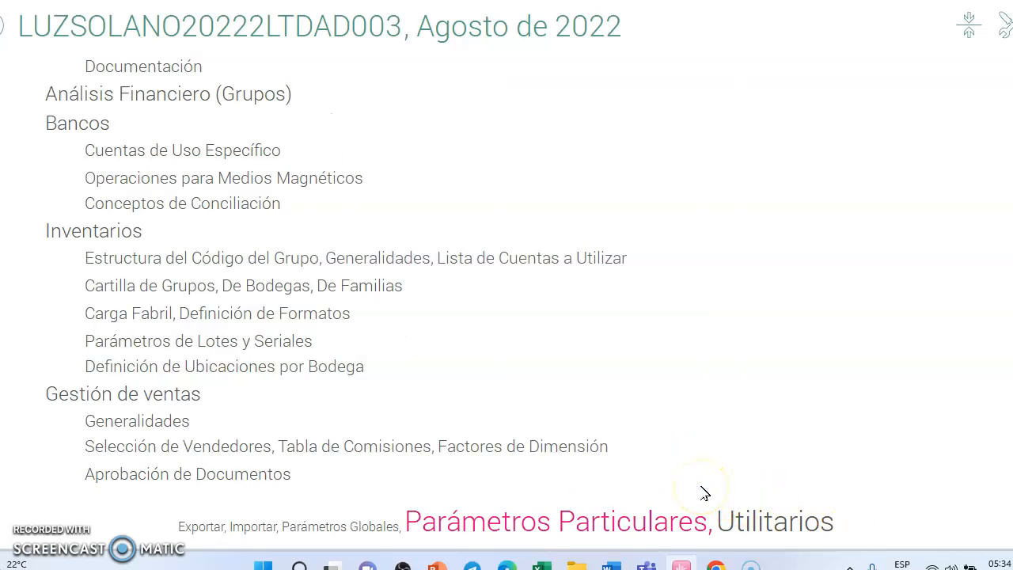
Step: Open the HORNO MICROONDAS group in the Cartilla de Grupos for modification and review its characteristics
{"action": "left_click", "coordinate": [160, 290]}
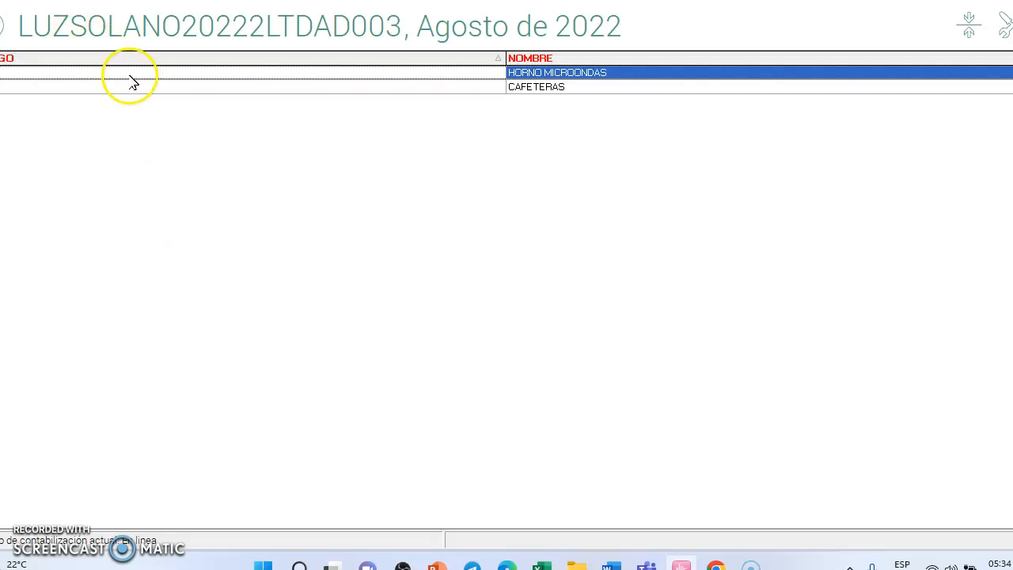
{"action": "right_click", "coordinate": [254, 79]}
{"action": "left_click", "coordinate": [268, 101]}
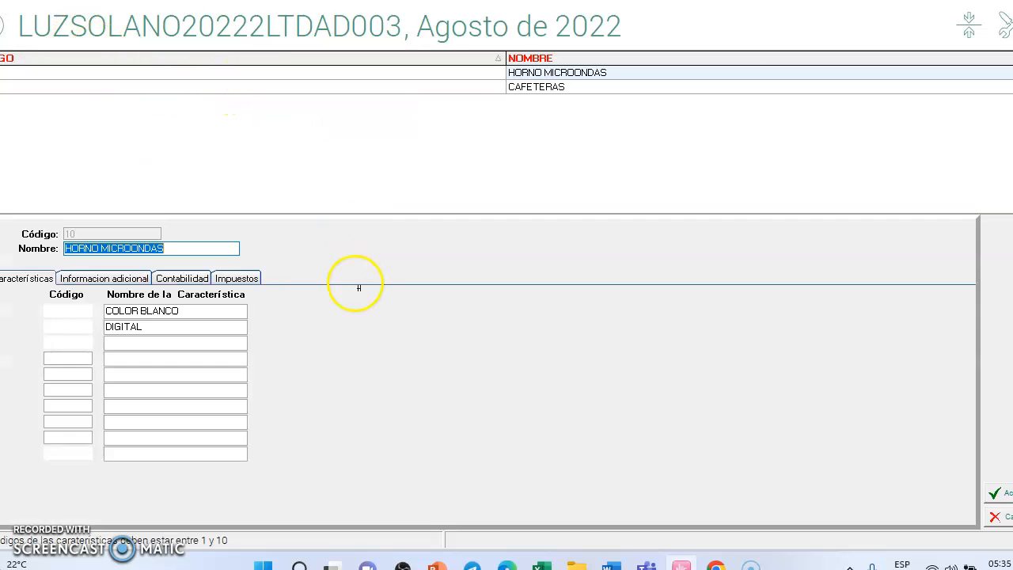
{"action": "left_click", "coordinate": [113, 326]}
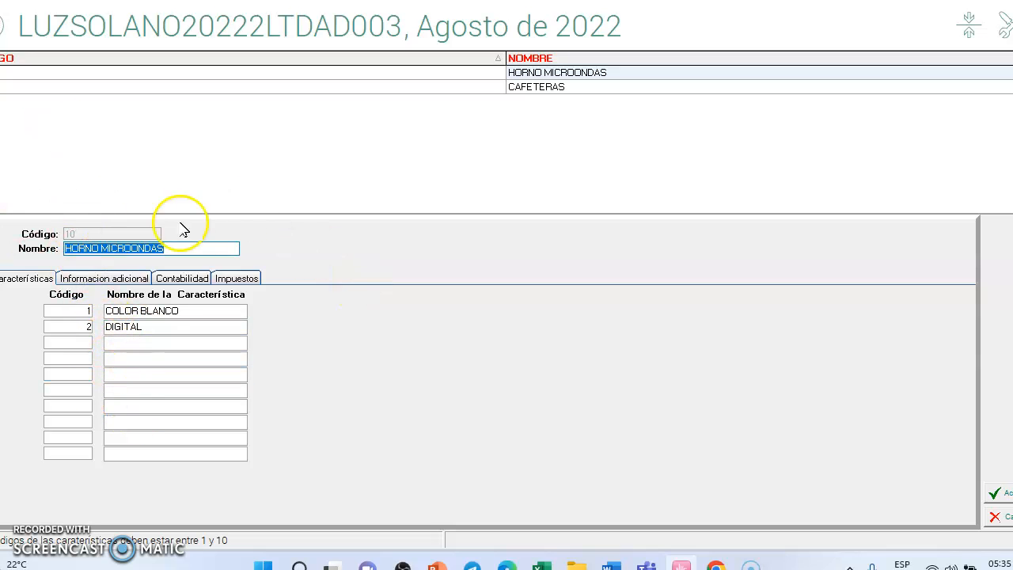
Step: Review the additional information of the HORNO MICROONDAS group, including the taxes available for its IVA
{"action": "left_click", "coordinate": [97, 281]}
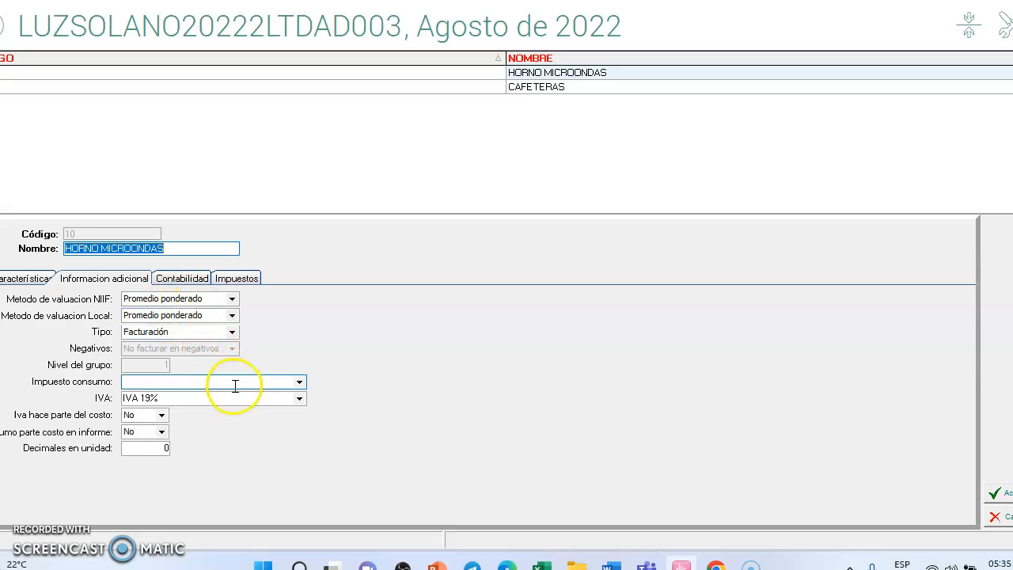
{"action": "left_click", "coordinate": [301, 402]}
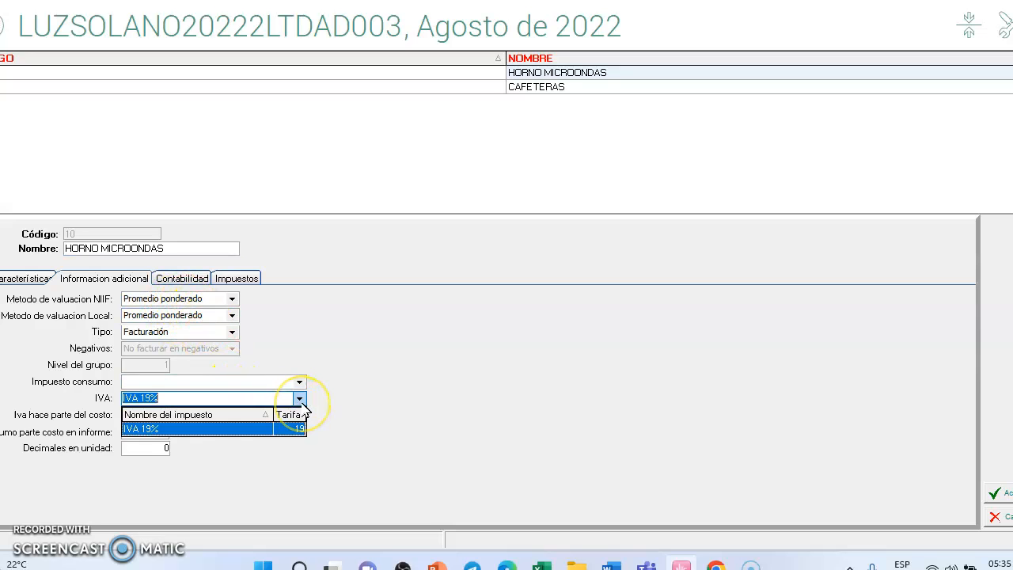
{"action": "left_click", "coordinate": [303, 406]}
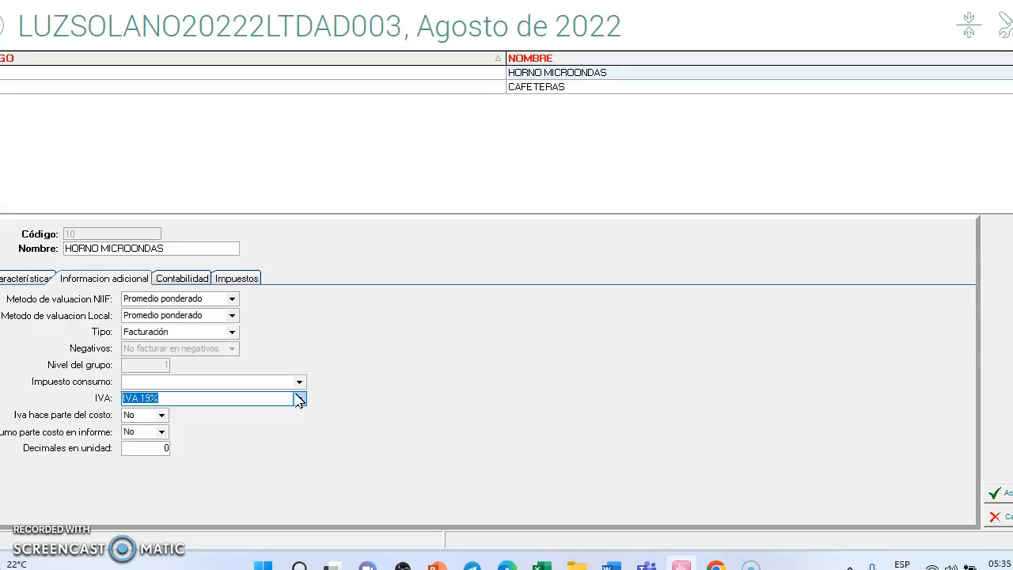
Step: Check the local and NIIF accounts for the group's FACTURA DE VENTA, including the accounts available for the local debit
{"action": "left_click", "coordinate": [175, 278]}
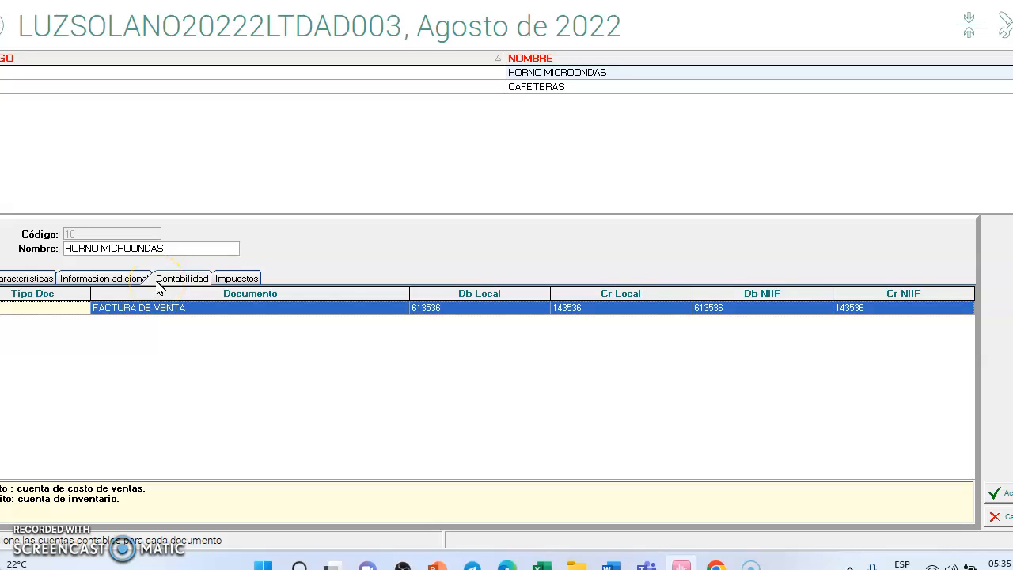
{"action": "left_click", "coordinate": [463, 311]}
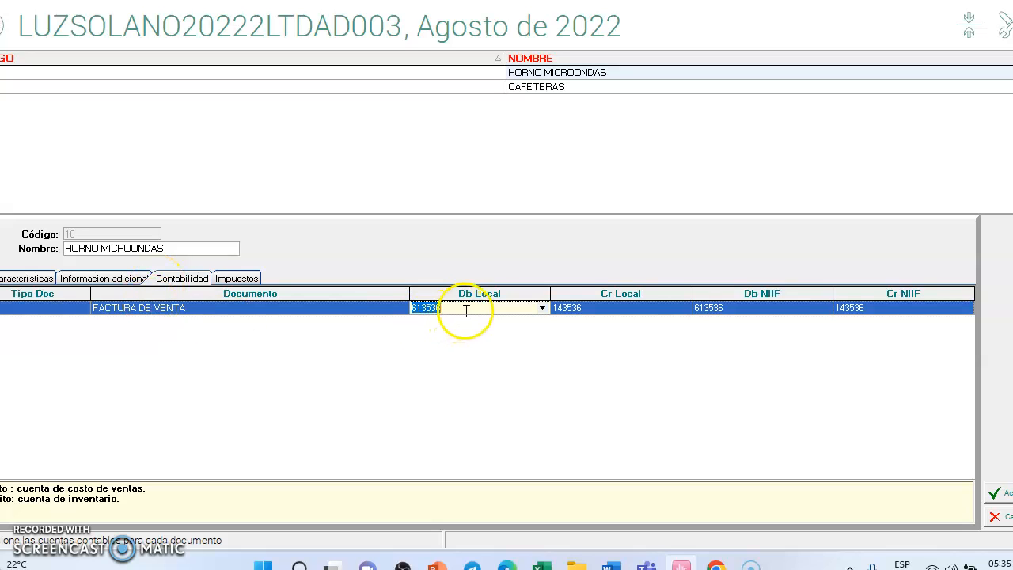
{"action": "left_click", "coordinate": [543, 309]}
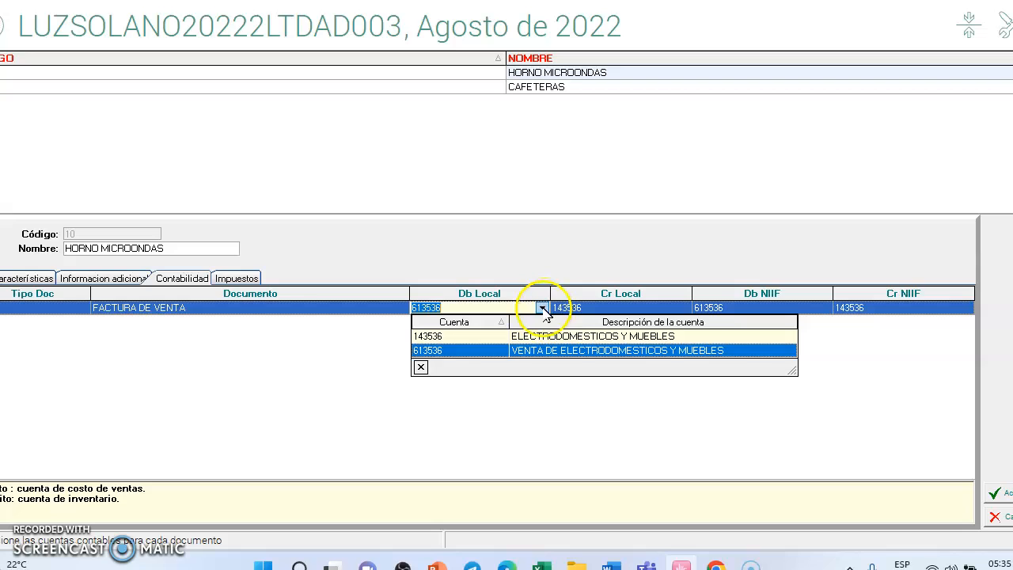
{"action": "left_click", "coordinate": [546, 351]}
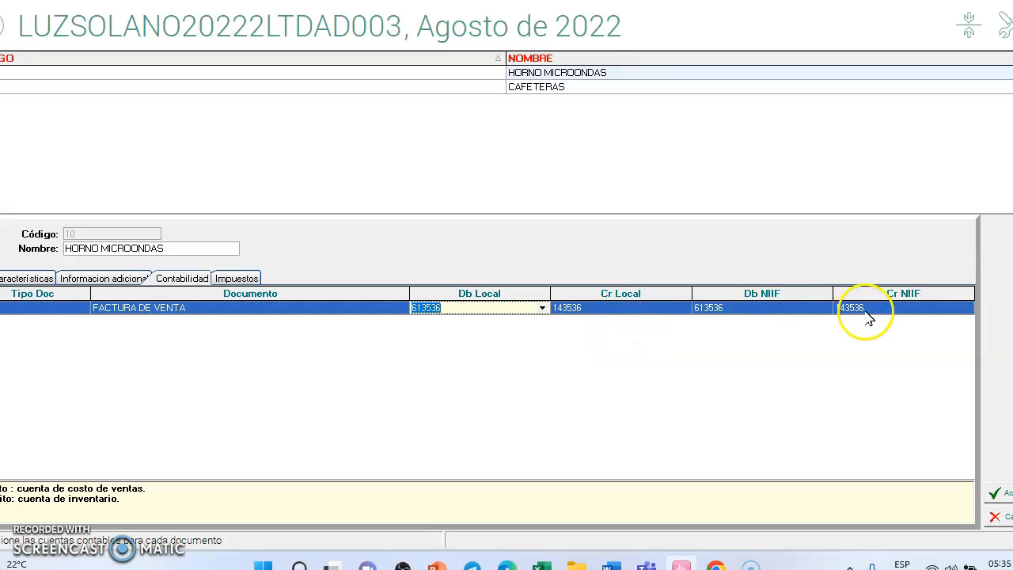
Step: Review the taxes assigned to the group's FACTURA DE COMPRA and FACTURA DE VENTA, and close the group without saving
{"action": "left_click", "coordinate": [237, 280]}
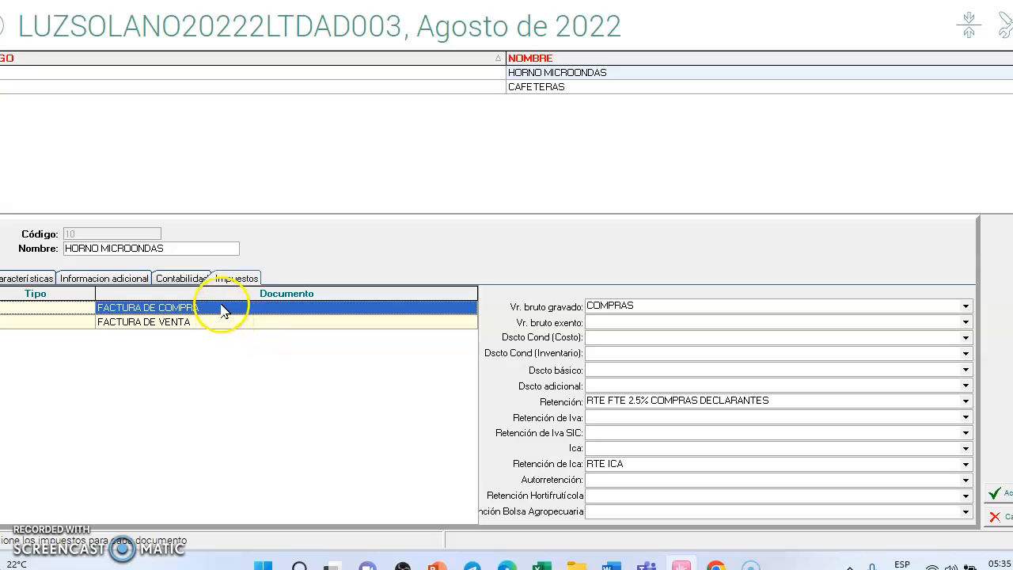
{"action": "left_click", "coordinate": [966, 307]}
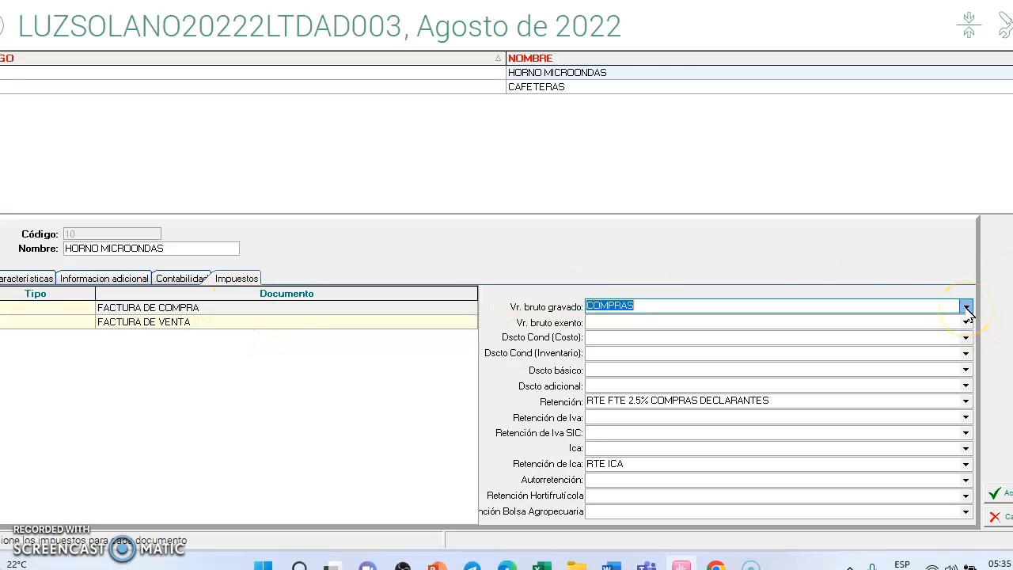
{"action": "left_click", "coordinate": [967, 307]}
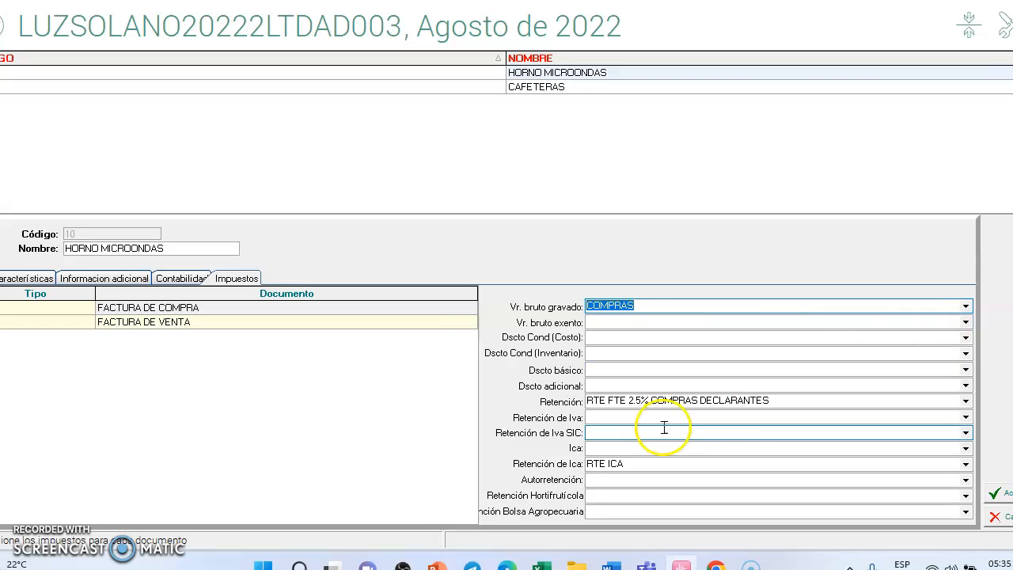
{"action": "left_click", "coordinate": [966, 401]}
{"action": "left_click", "coordinate": [712, 417]}
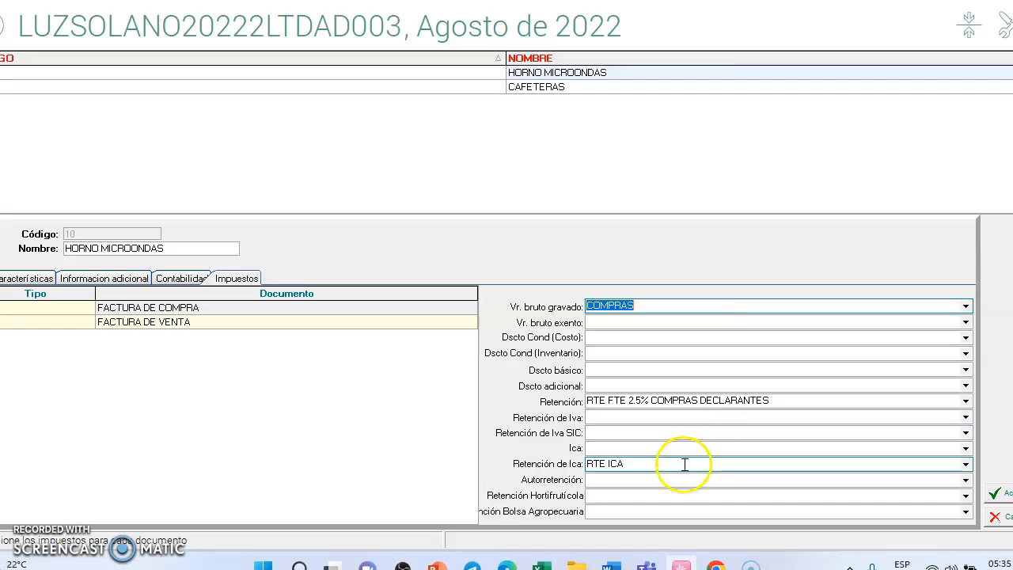
{"action": "left_click", "coordinate": [80, 325]}
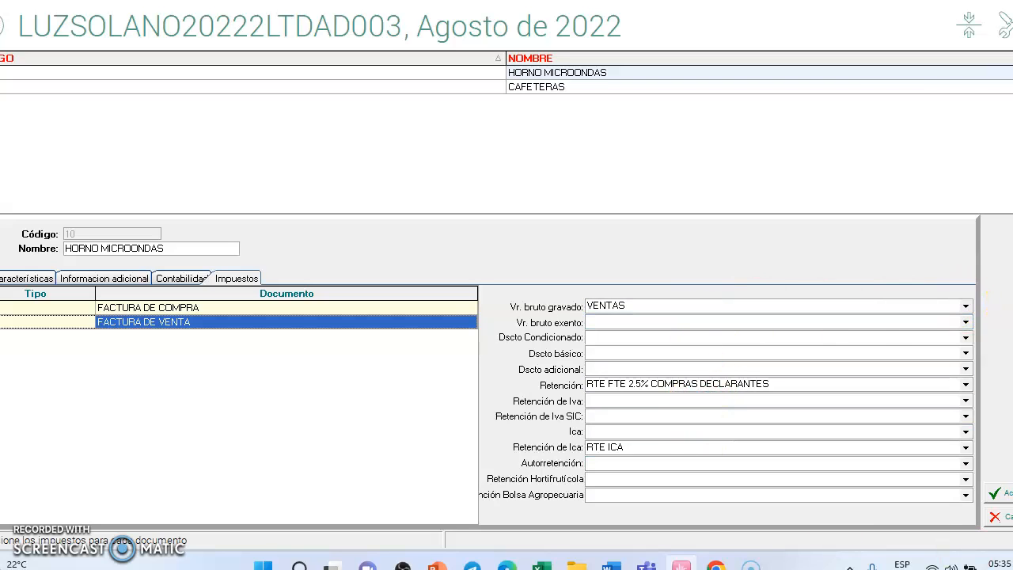
{"action": "left_click", "coordinate": [1000, 517]}
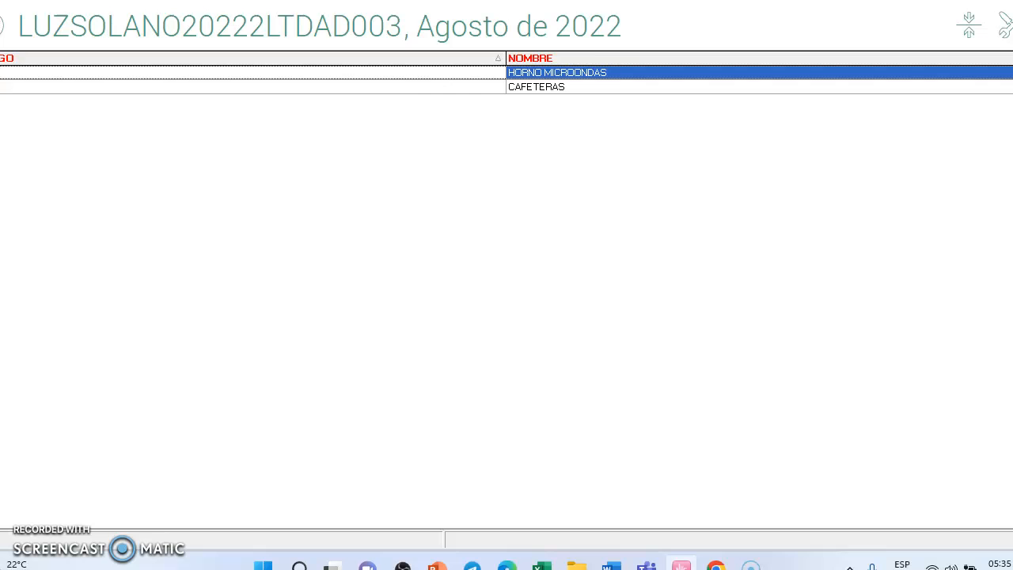
Step: Open the inventory Lista de Cuentas a Utilizar, check the local ELECTRODOMESTICOS Y MUEBLES entry in modification, and cancel
{"action": "left_click", "coordinate": [1, 26]}
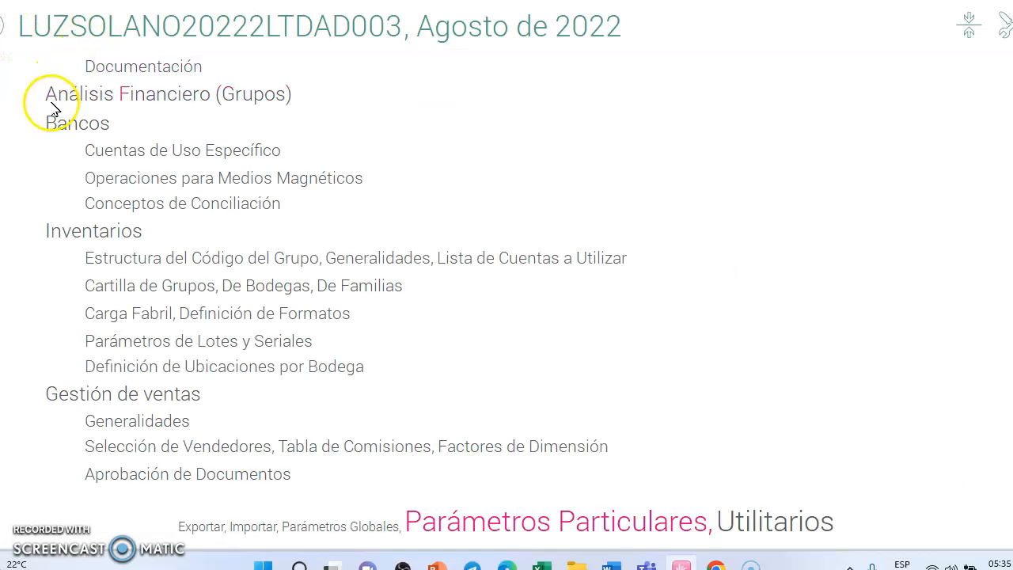
{"action": "left_click", "coordinate": [528, 263]}
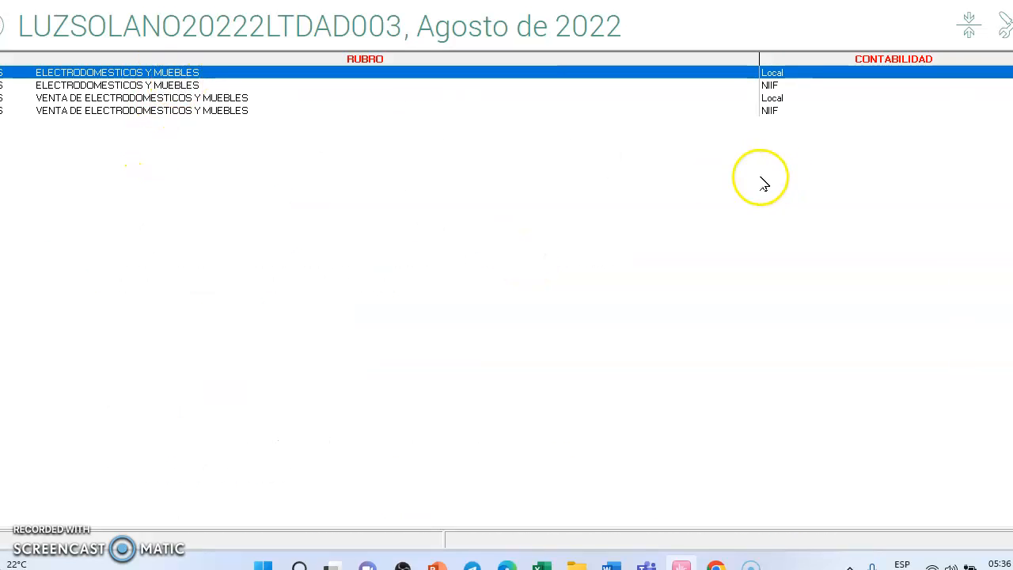
{"action": "right_click", "coordinate": [114, 77]}
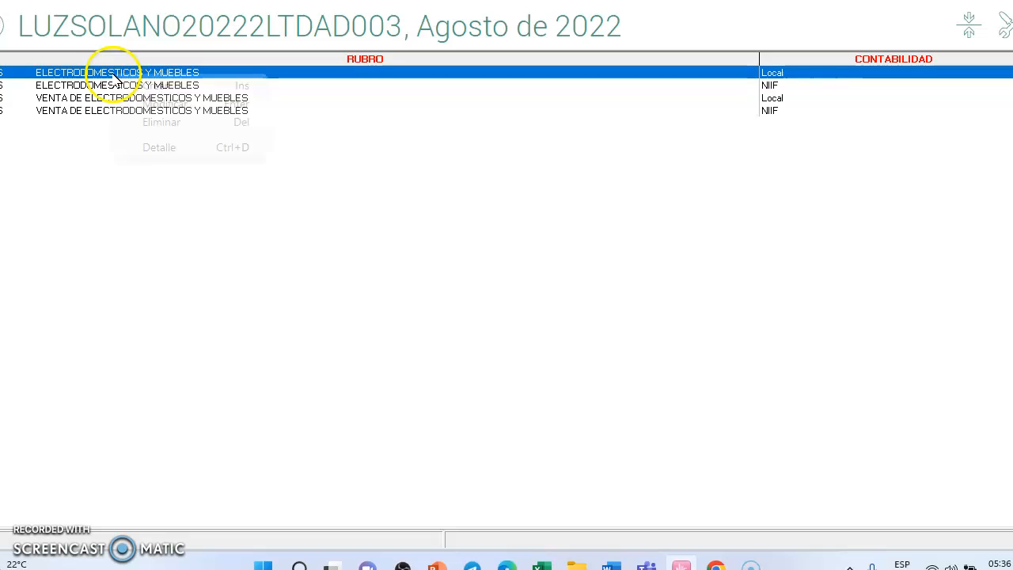
{"action": "left_click", "coordinate": [153, 106]}
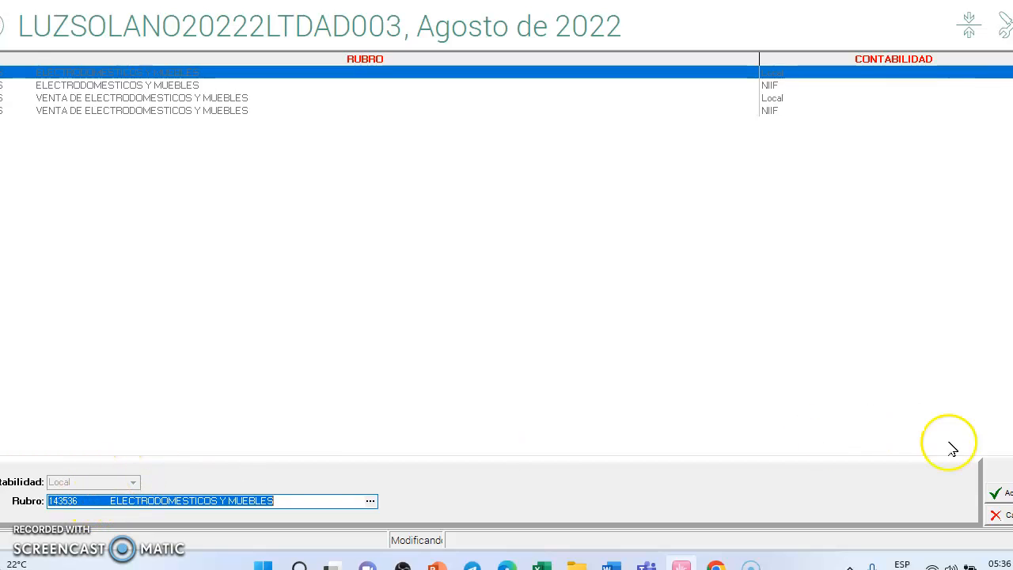
{"action": "left_click", "coordinate": [997, 515]}
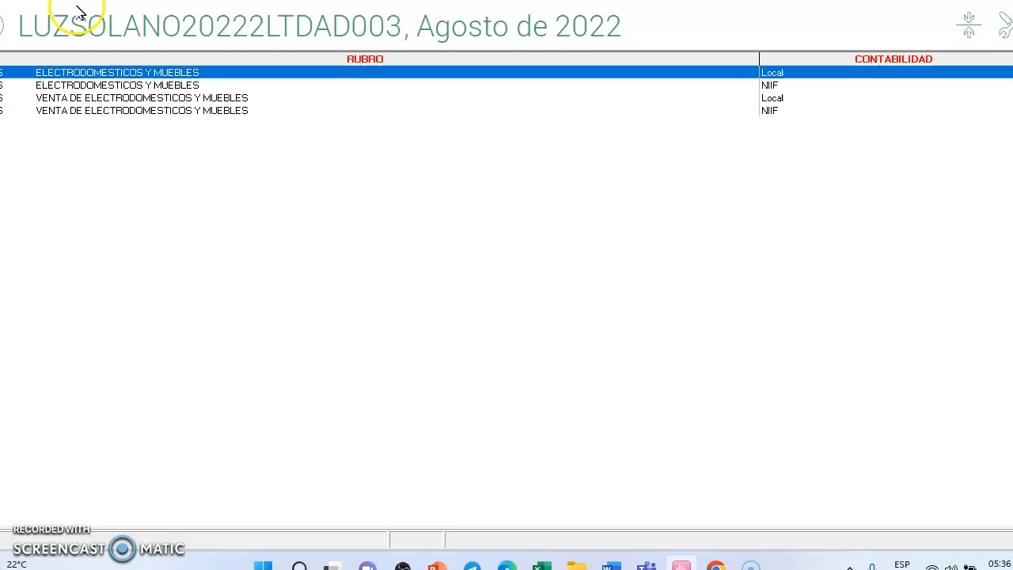
Step: Open the NIIF ELECTRODOMESTICOS Y MUEBLES entry for modification, check its account, and close it without saving
{"action": "left_click", "coordinate": [131, 84]}
{"action": "right_click", "coordinate": [135, 84]}
{"action": "left_click", "coordinate": [182, 115]}
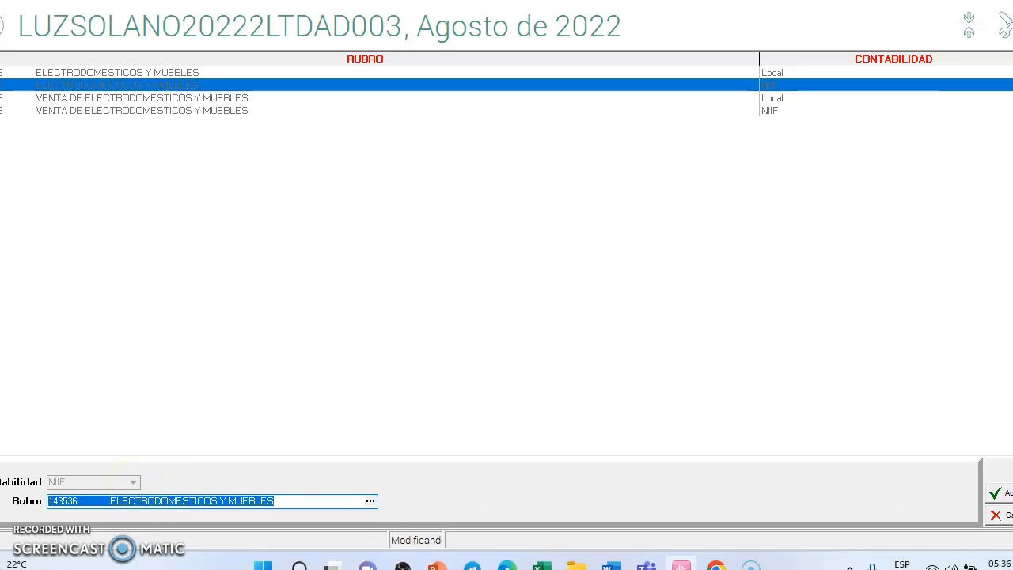
{"action": "key", "text": "Escape"}
Step: Open the local VENTA DE ELECTRODOMESTICOS Y MUEBLES entry for modification, check its account, cancel, and leave the accounts list
{"action": "left_click", "coordinate": [150, 99]}
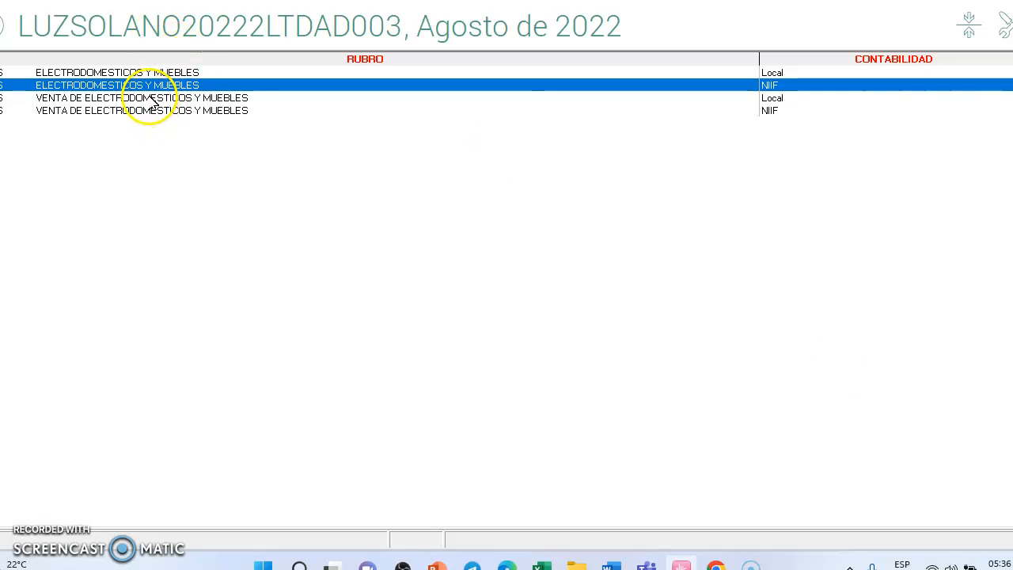
{"action": "right_click", "coordinate": [151, 99]}
{"action": "left_click", "coordinate": [182, 125]}
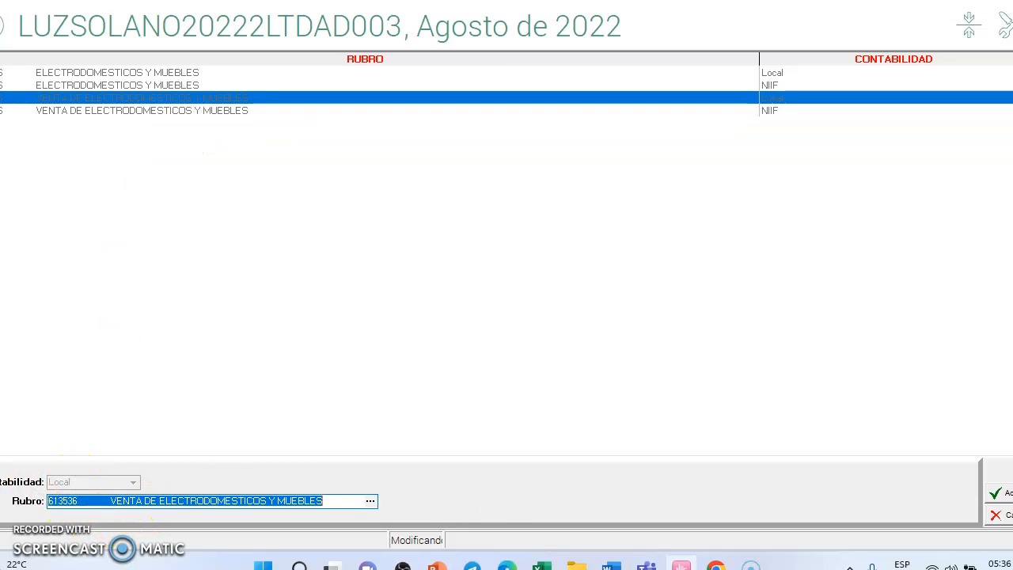
{"action": "key", "text": "Escape"}
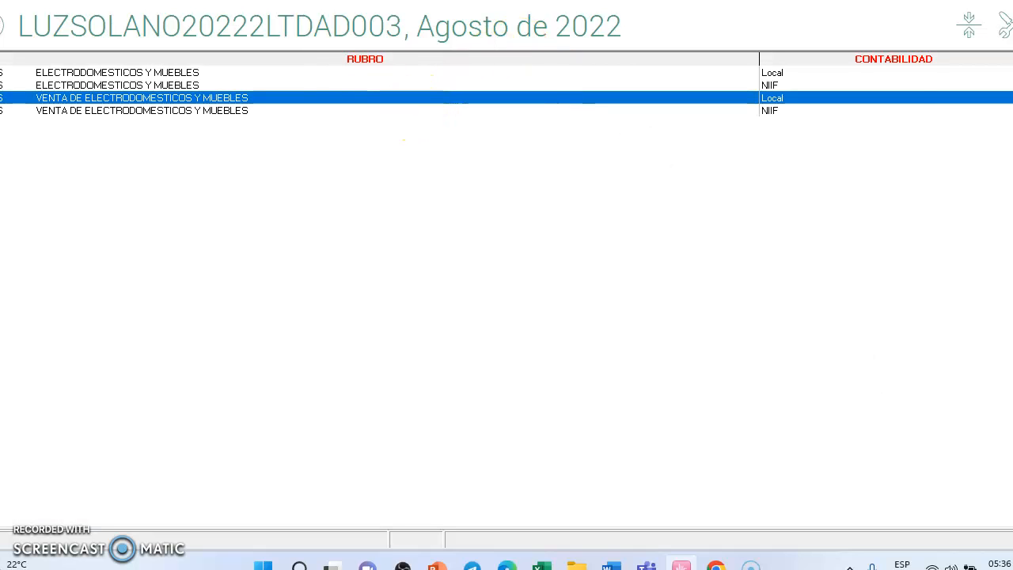
{"action": "key", "text": "Escape"}
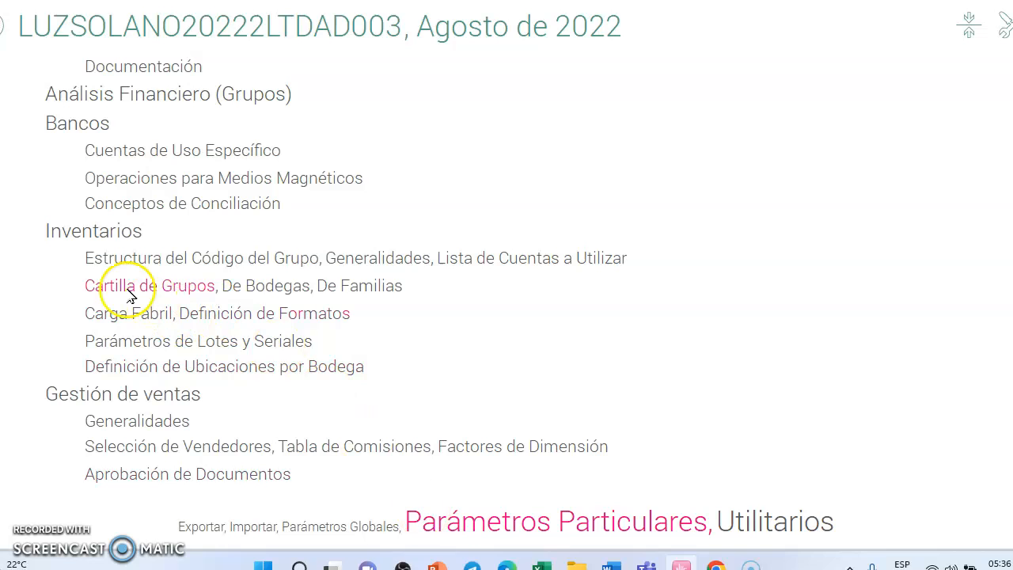
Step: Open the PIEDECUESTA warehouse for modification in the inventory De Bodegas list, review its general information and users, and leave without saving
{"action": "left_click", "coordinate": [289, 293]}
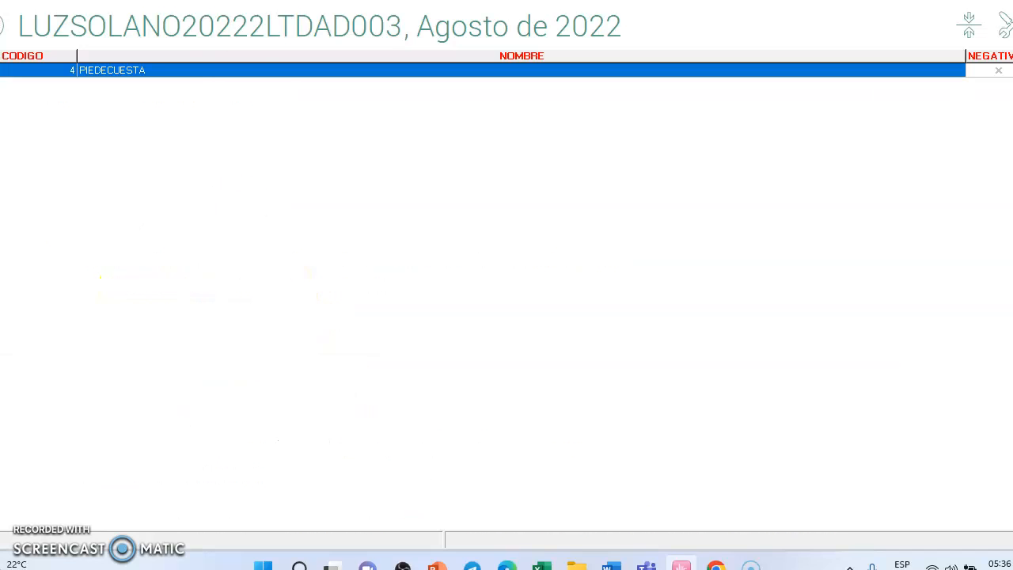
{"action": "right_click", "coordinate": [242, 73]}
{"action": "left_click", "coordinate": [309, 97]}
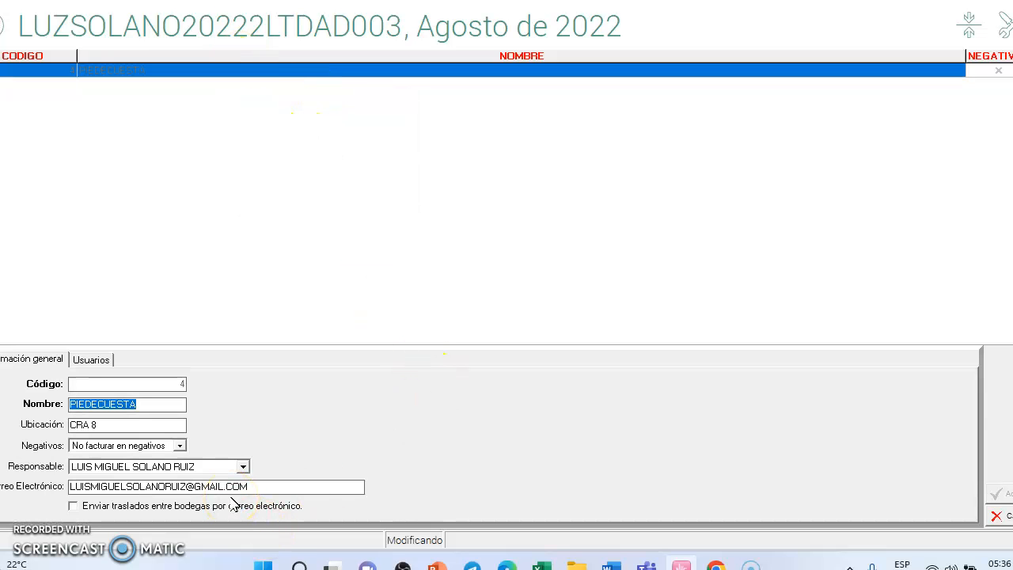
{"action": "left_click", "coordinate": [100, 363]}
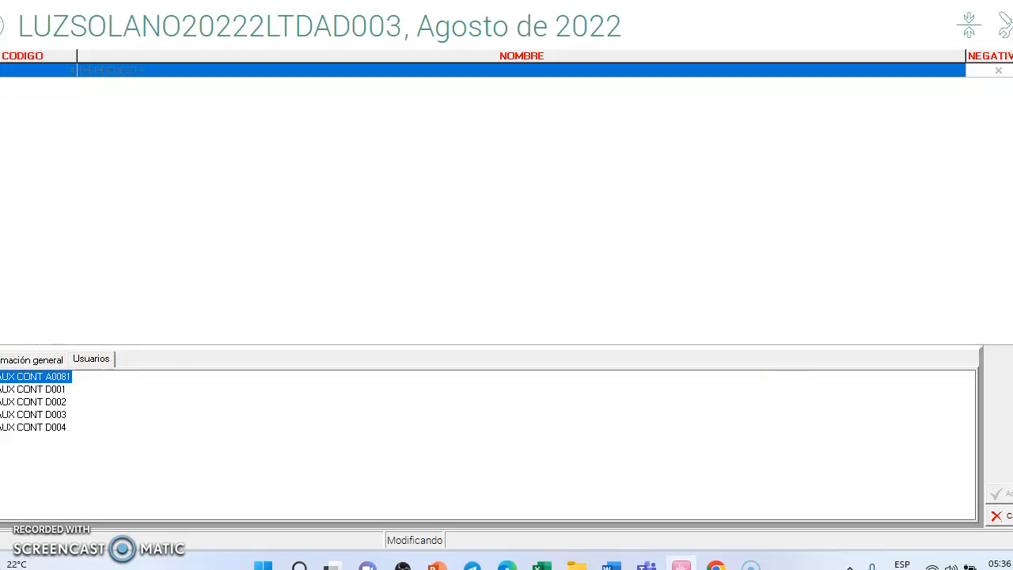
{"action": "left_click", "coordinate": [999, 515]}
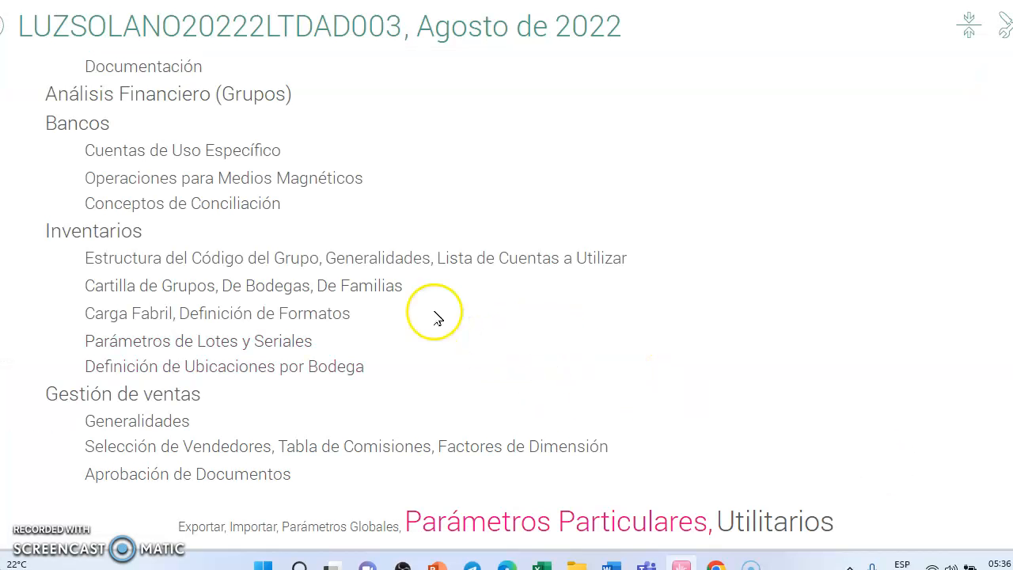
Step: Open the PEQUEÑOS ELECTRODOMESTICOS family for modification in the inventory De Familias list, check its code and name, and leave the list
{"action": "left_click", "coordinate": [367, 291]}
{"action": "right_click", "coordinate": [188, 70]}
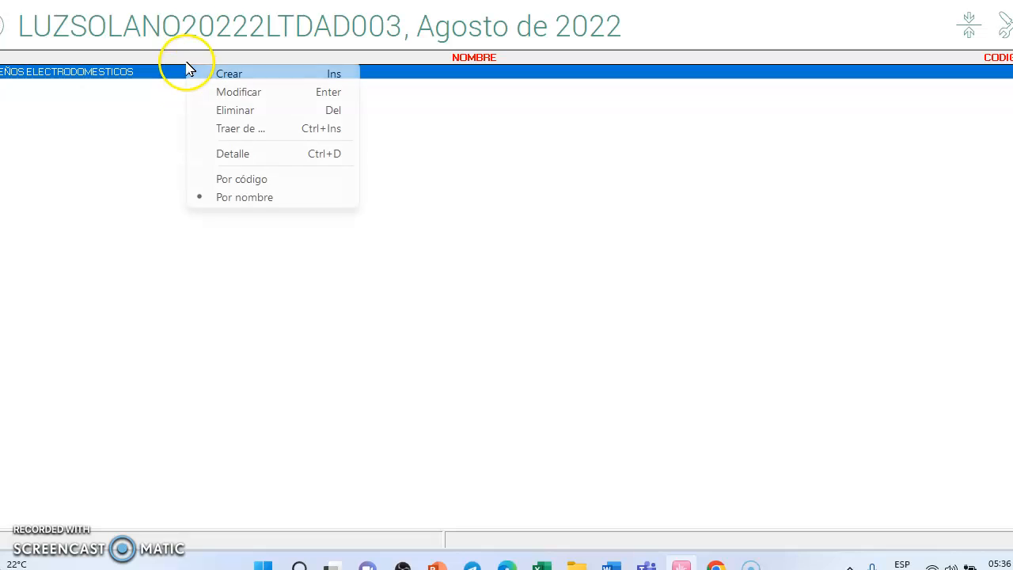
{"action": "left_click", "coordinate": [230, 92]}
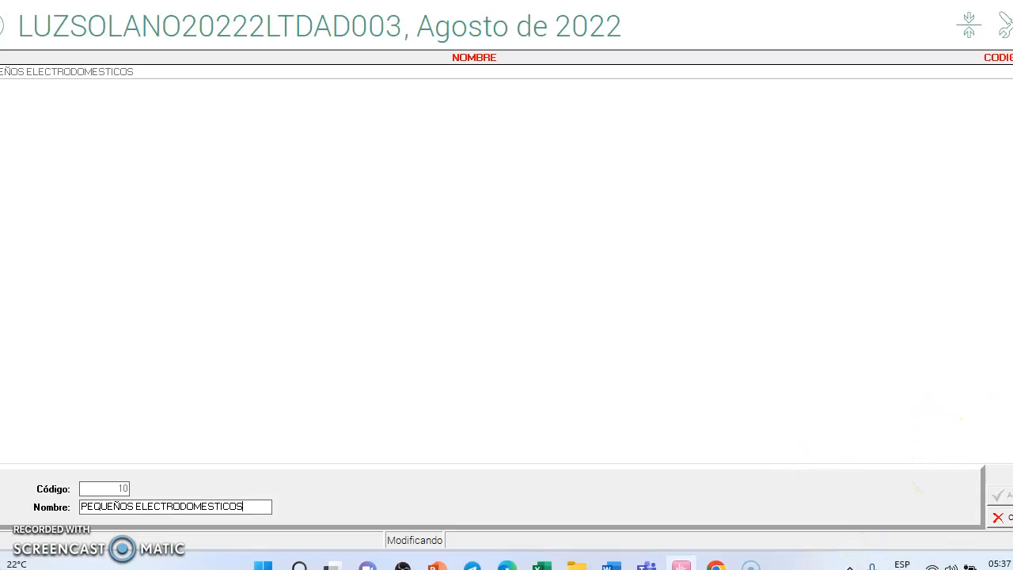
{"action": "key", "text": "Return"}
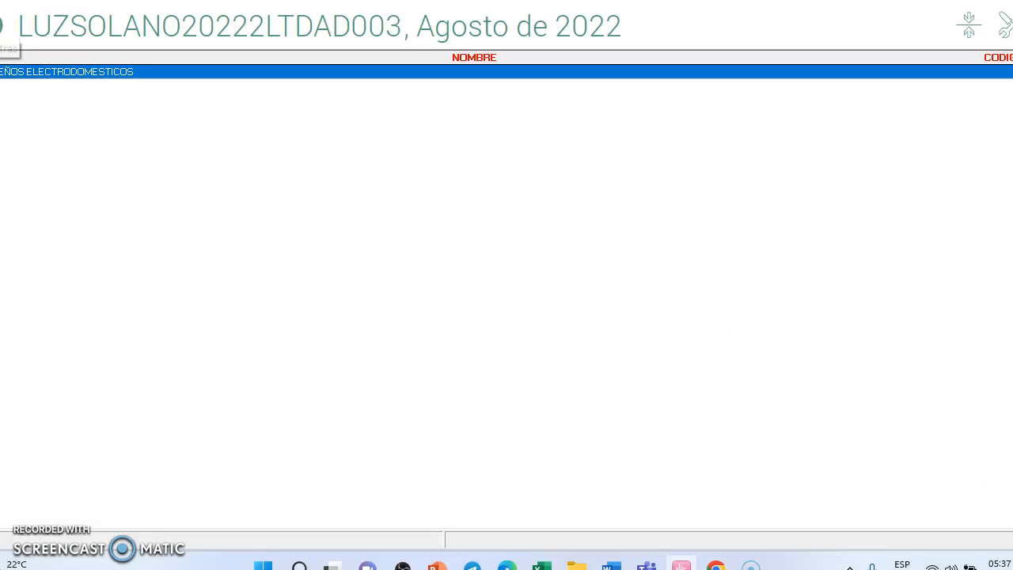
{"action": "left_click", "coordinate": [1, 26]}
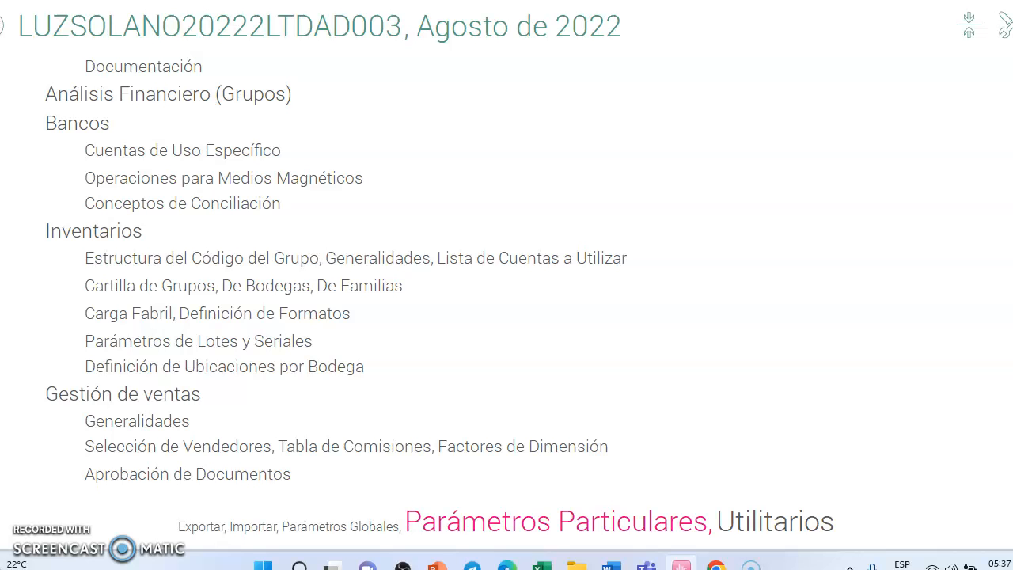
Step: Open the FACTURA DE VENTA document type for modification from the list of documents in Parámetros Particulares and review its general information
{"action": "key", "text": "Right"}
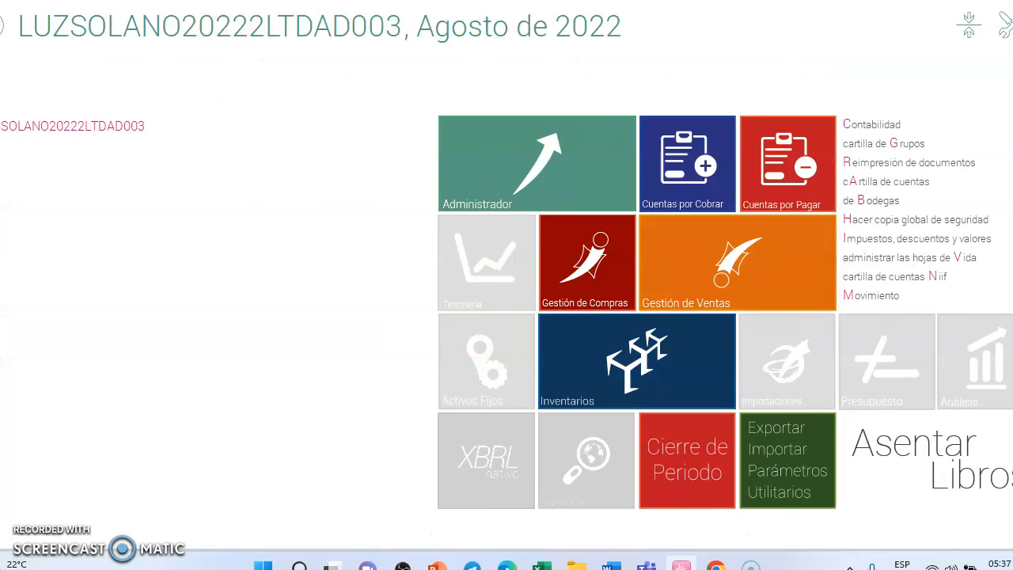
{"action": "left_click", "coordinate": [810, 485]}
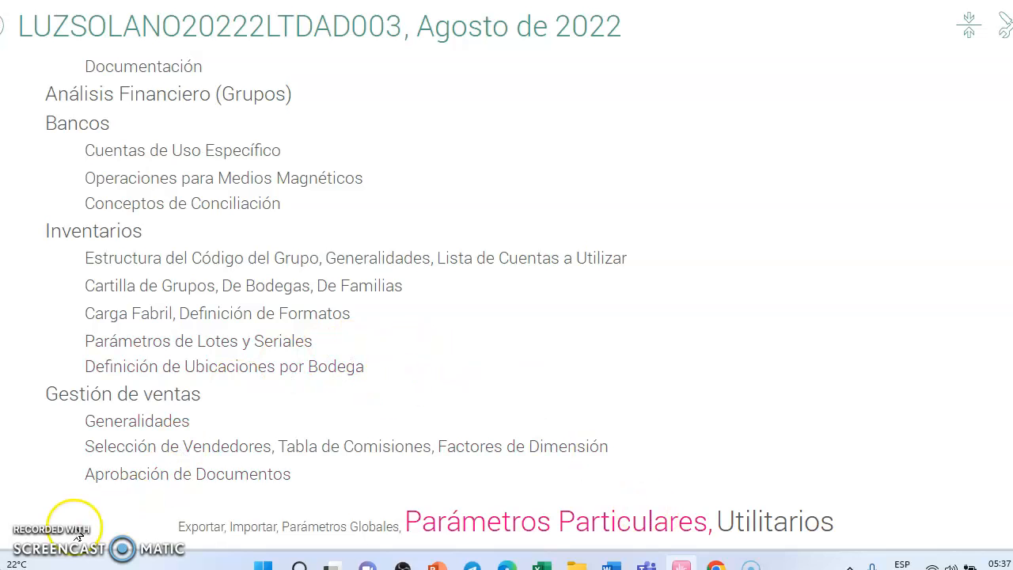
{"action": "scroll", "coordinate": [325, 388], "scroll_direction": "up", "scroll_amount": 5}
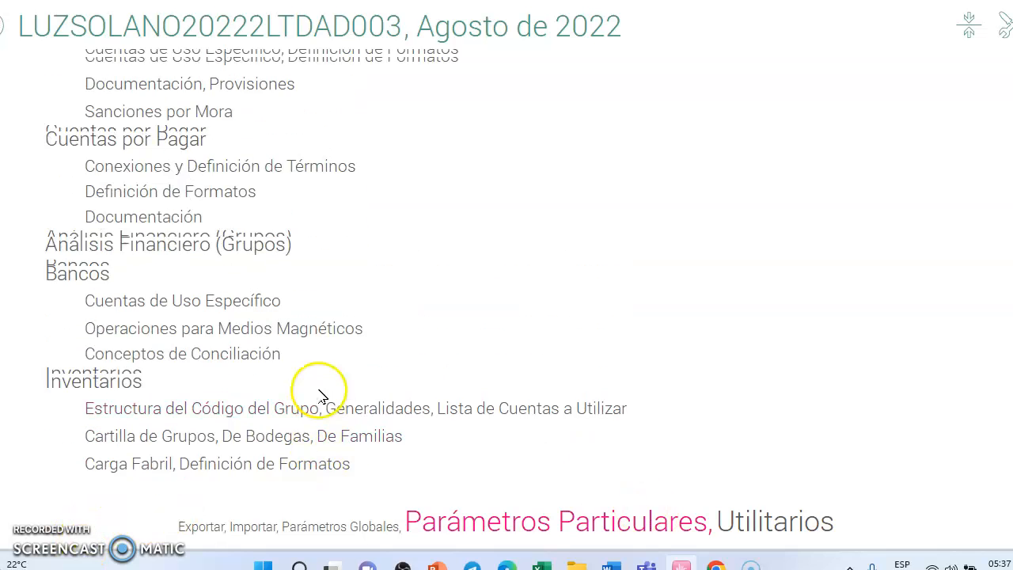
{"action": "scroll", "coordinate": [332, 328], "scroll_direction": "up", "scroll_amount": 8}
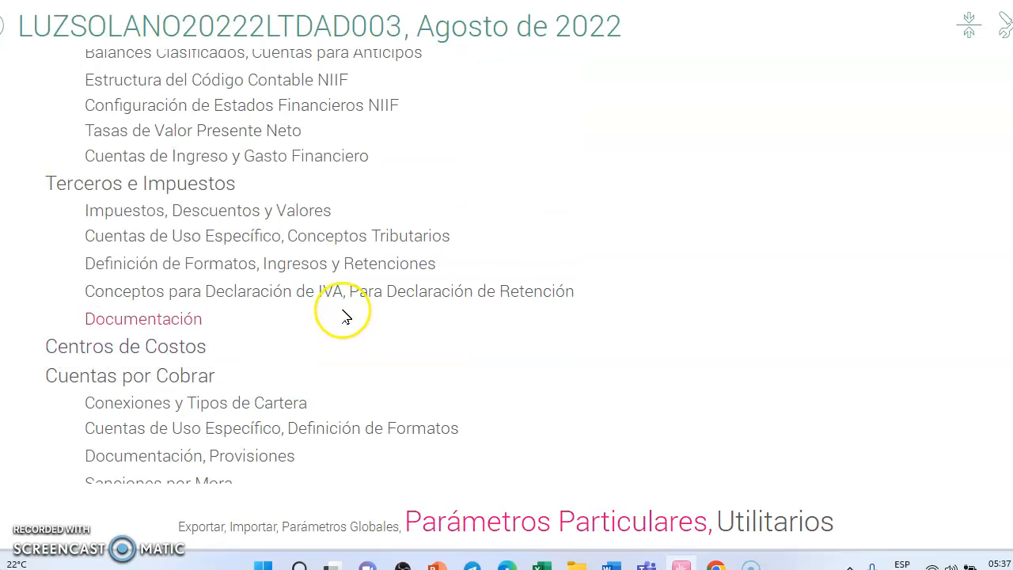
{"action": "scroll", "coordinate": [344, 315], "scroll_direction": "up", "scroll_amount": 3}
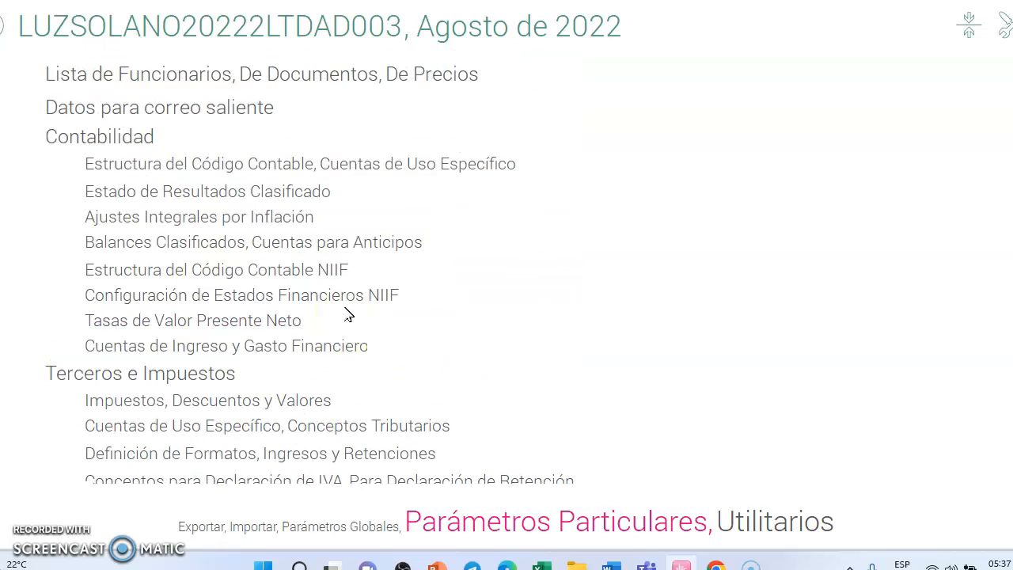
{"action": "left_click", "coordinate": [326, 76]}
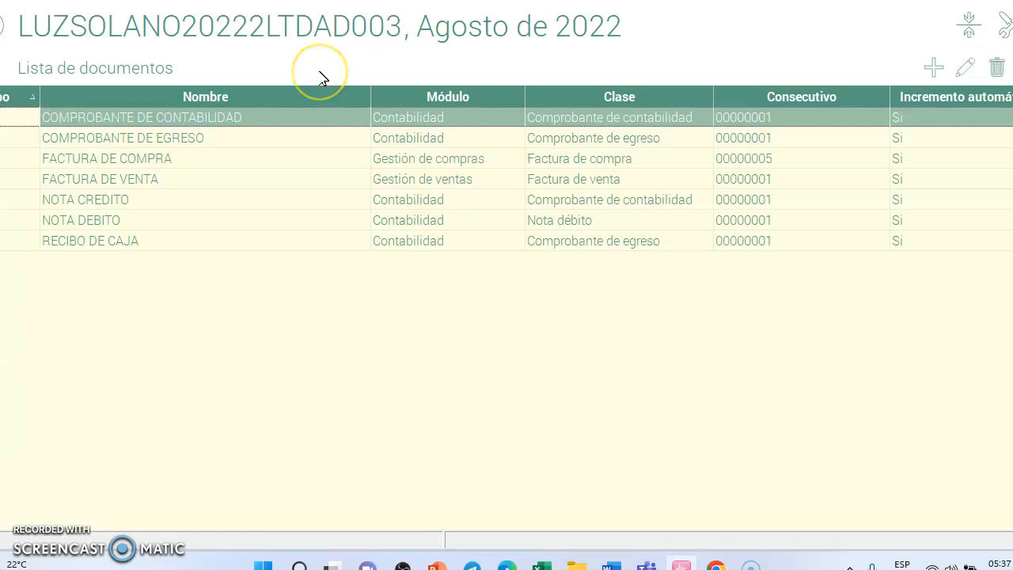
{"action": "right_click", "coordinate": [129, 184]}
{"action": "left_click", "coordinate": [190, 211]}
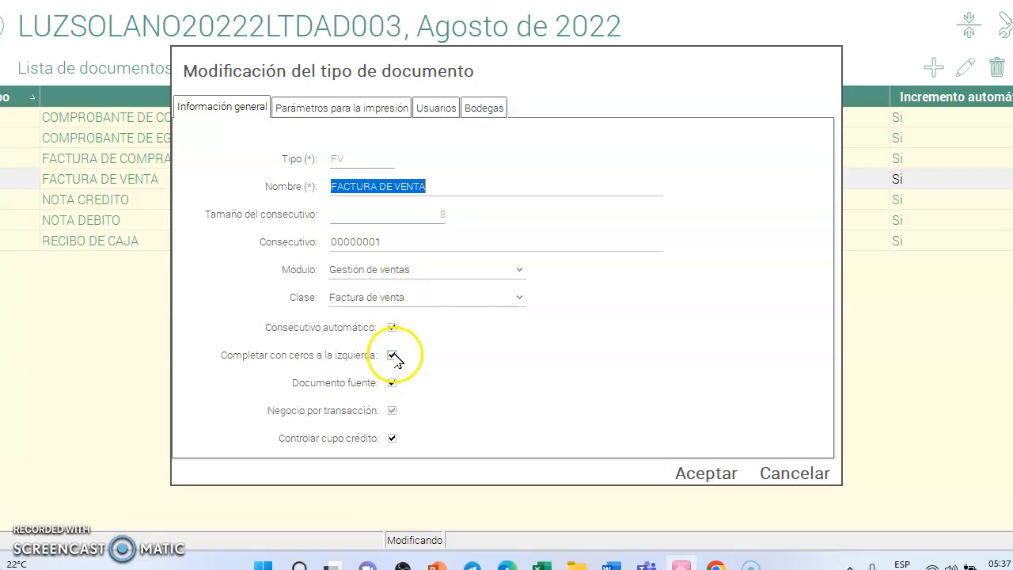
Step: Exclude the PIEDECUESTA warehouse from the FACTURA DE VENTA document type, return it to the available warehouses, and accept
{"action": "left_click", "coordinate": [499, 115]}
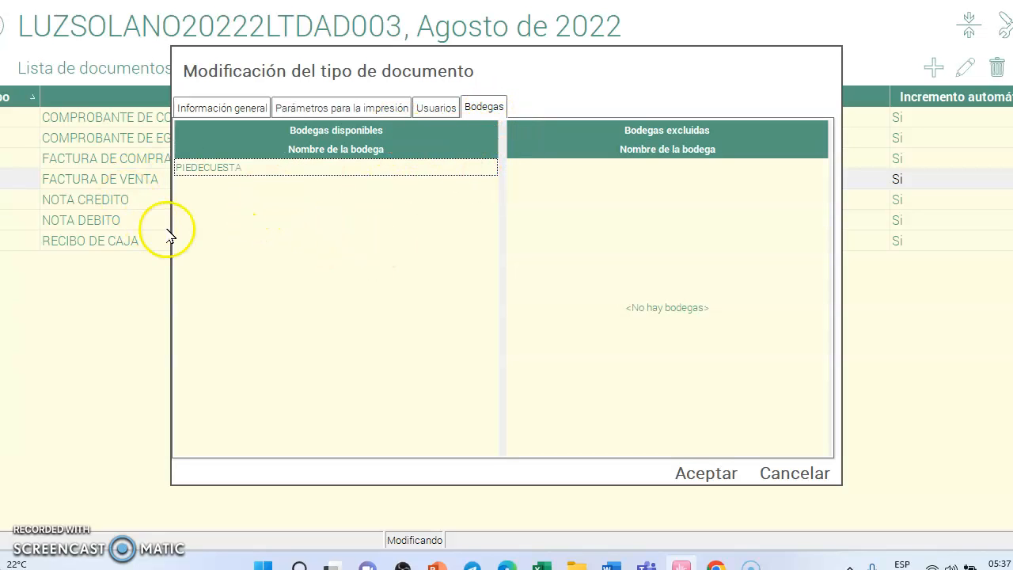
{"action": "left_click_drag", "start_coordinate": [219, 181], "coordinate": [596, 202]}
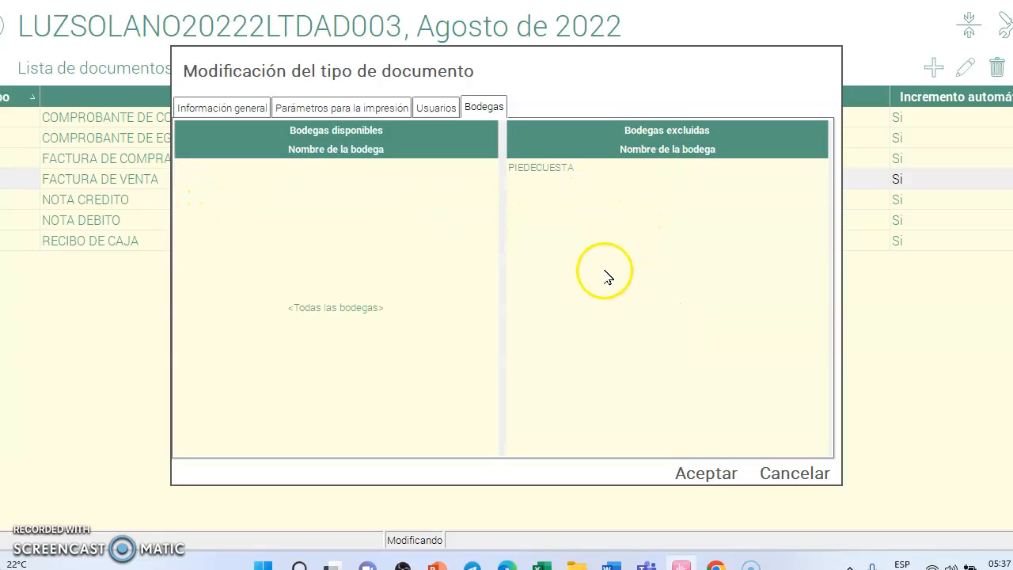
{"action": "left_click_drag", "start_coordinate": [564, 171], "coordinate": [276, 191]}
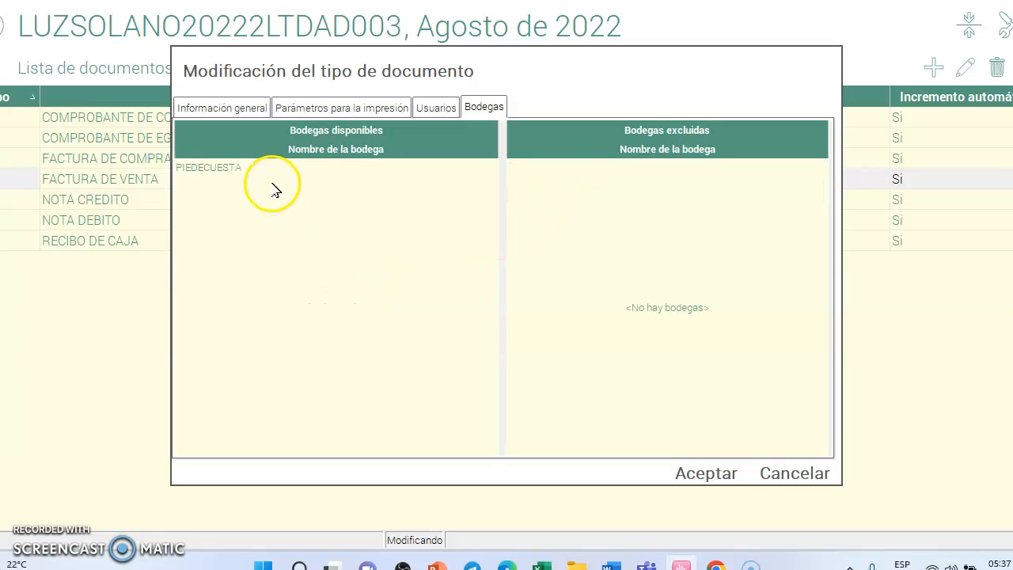
{"action": "left_click", "coordinate": [722, 474]}
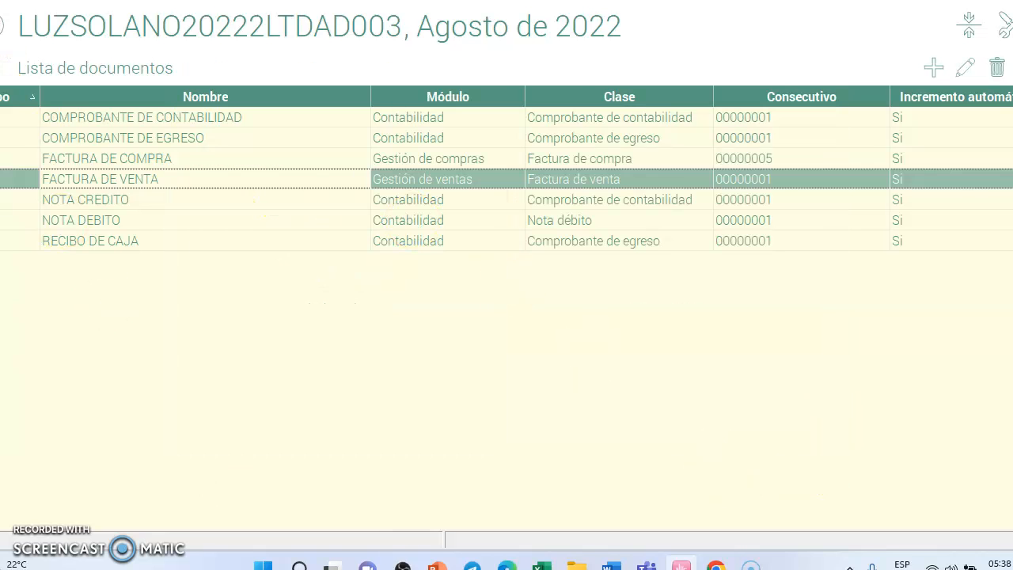
{"action": "key", "text": "Escape"}
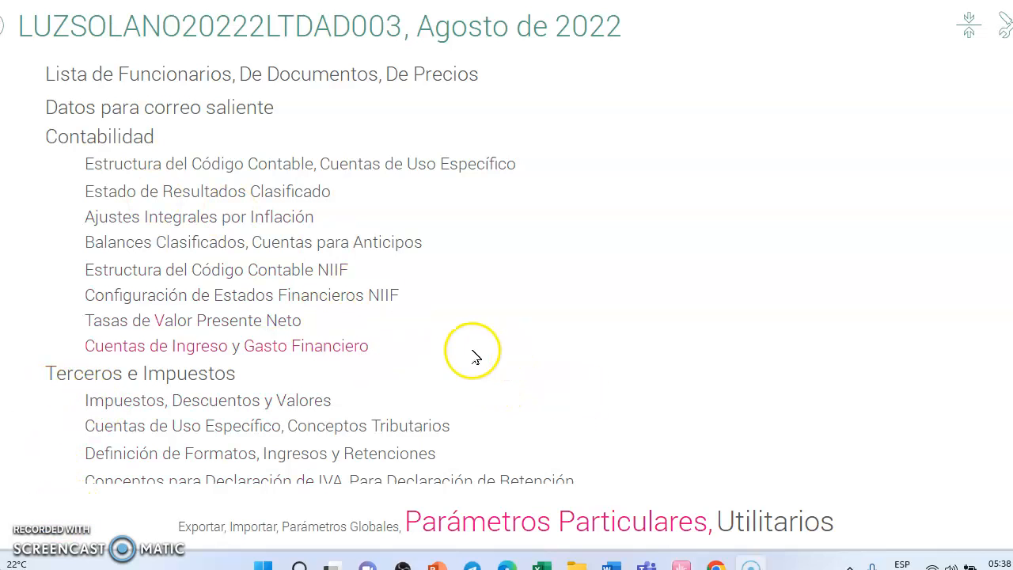
Step: Review the inventory unit types in Parámetros Globales and close the list
{"action": "scroll", "coordinate": [474, 358], "scroll_direction": "down", "scroll_amount": 5}
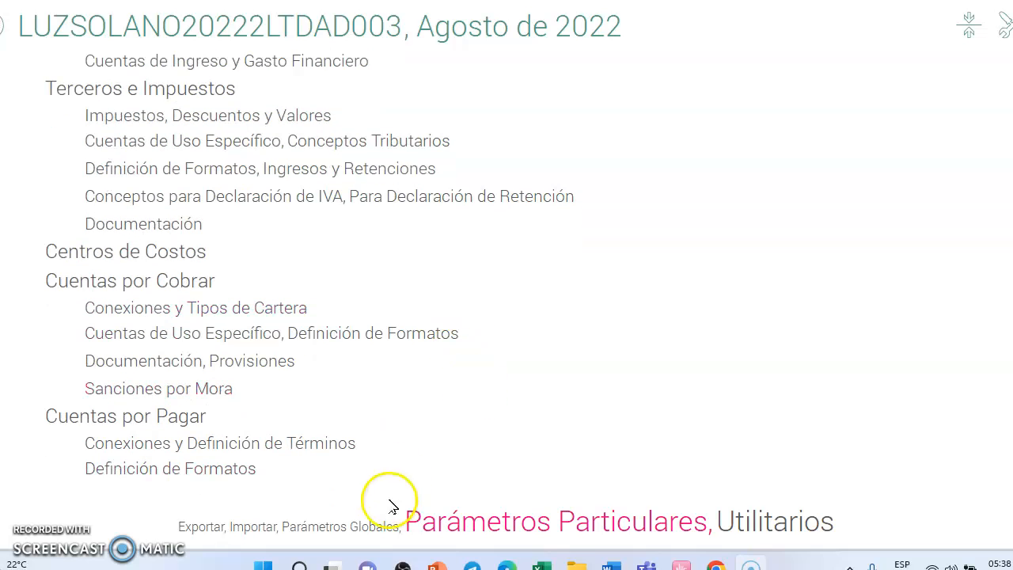
{"action": "left_click", "coordinate": [380, 525]}
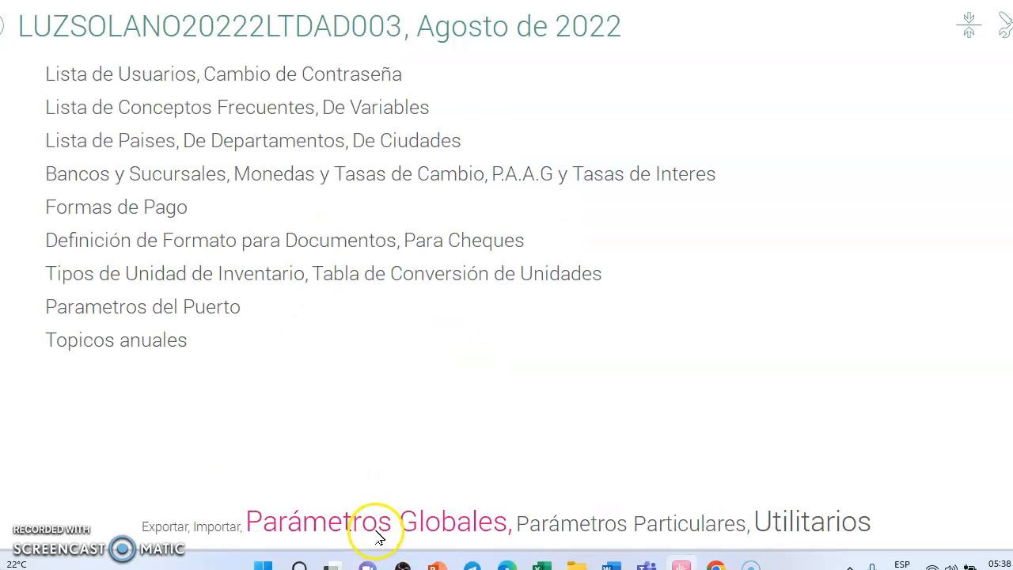
{"action": "left_click", "coordinate": [126, 267]}
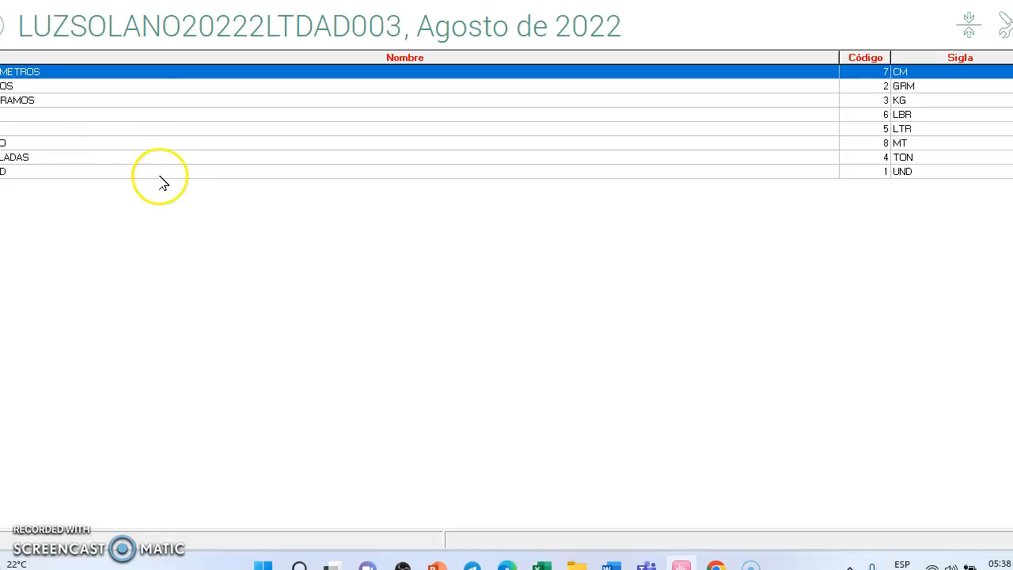
{"action": "key", "text": "Escape"}
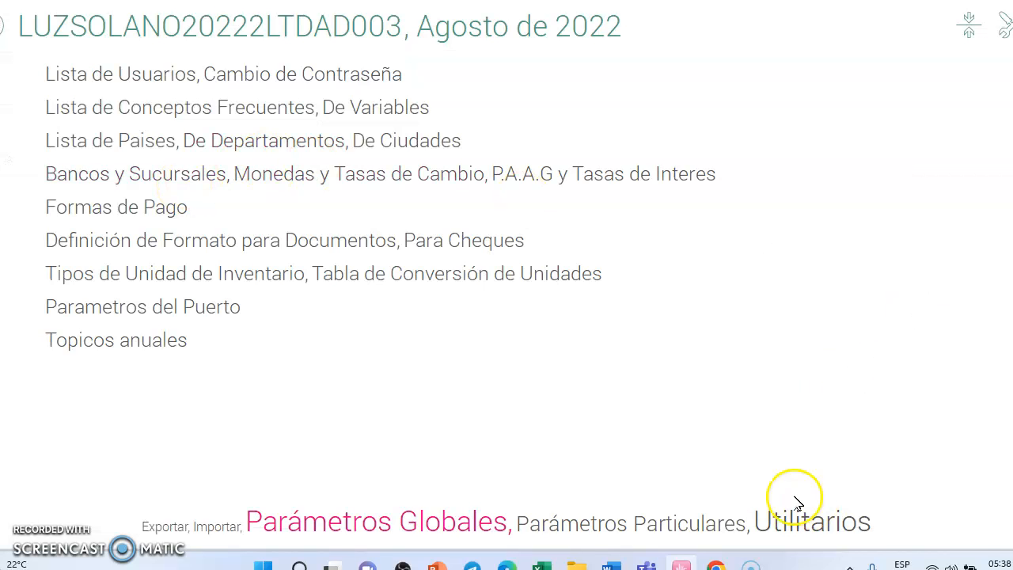
Step: Open the Generalidades of Gestión de ventas in Parámetros Particulares
{"action": "left_click", "coordinate": [677, 522]}
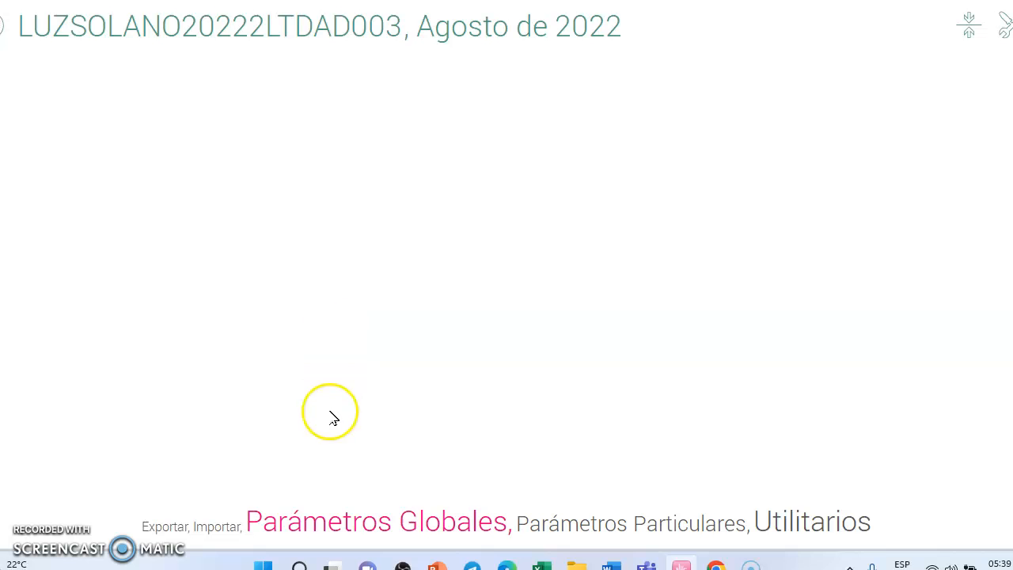
{"action": "scroll", "coordinate": [425, 407], "scroll_direction": "down", "scroll_amount": 2}
{"action": "scroll", "coordinate": [419, 422], "scroll_direction": "down", "scroll_amount": 4}
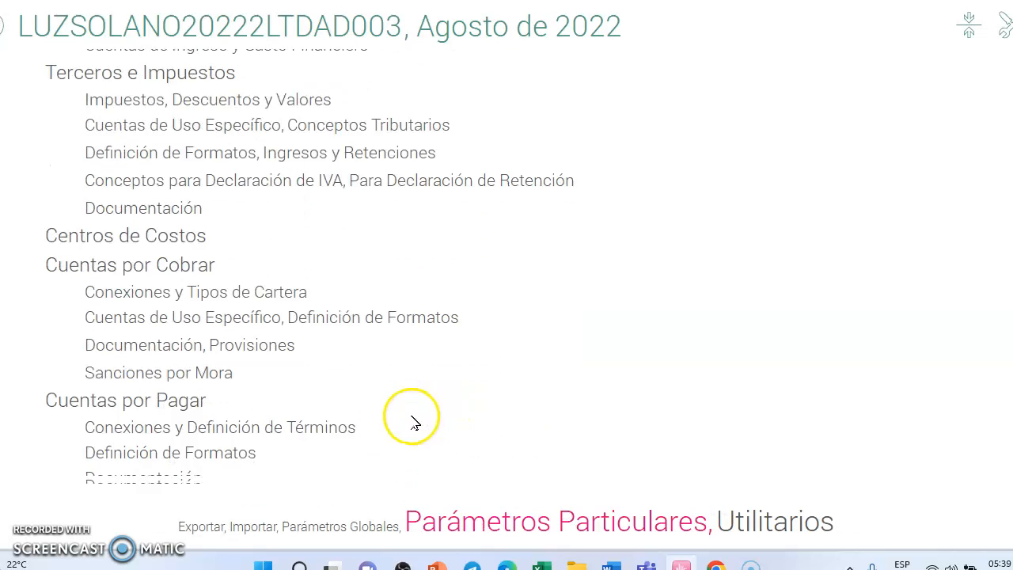
{"action": "scroll", "coordinate": [412, 430], "scroll_direction": "down", "scroll_amount": 4}
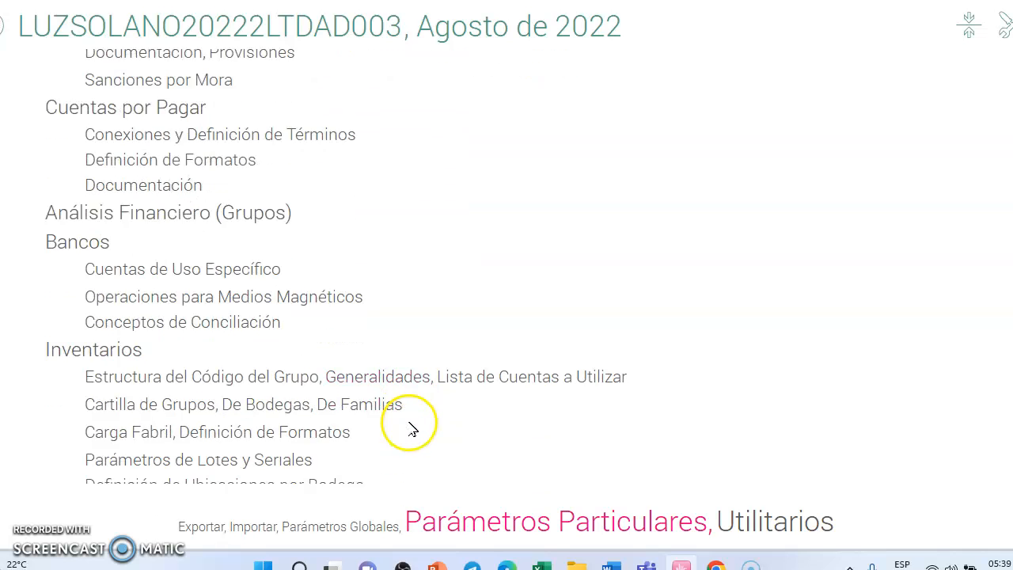
{"action": "scroll", "coordinate": [412, 430], "scroll_direction": "down", "scroll_amount": 1}
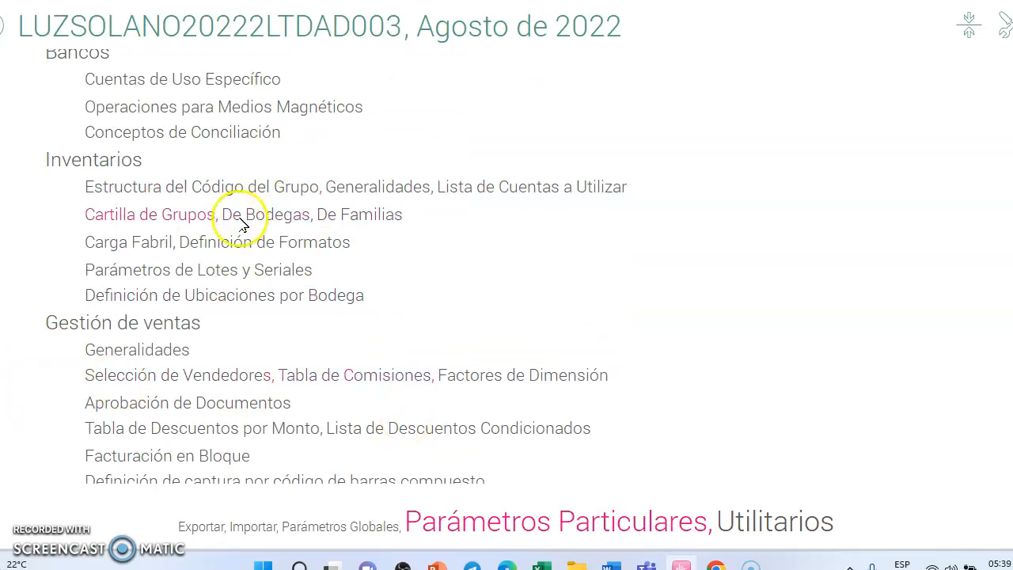
{"action": "left_click", "coordinate": [147, 352]}
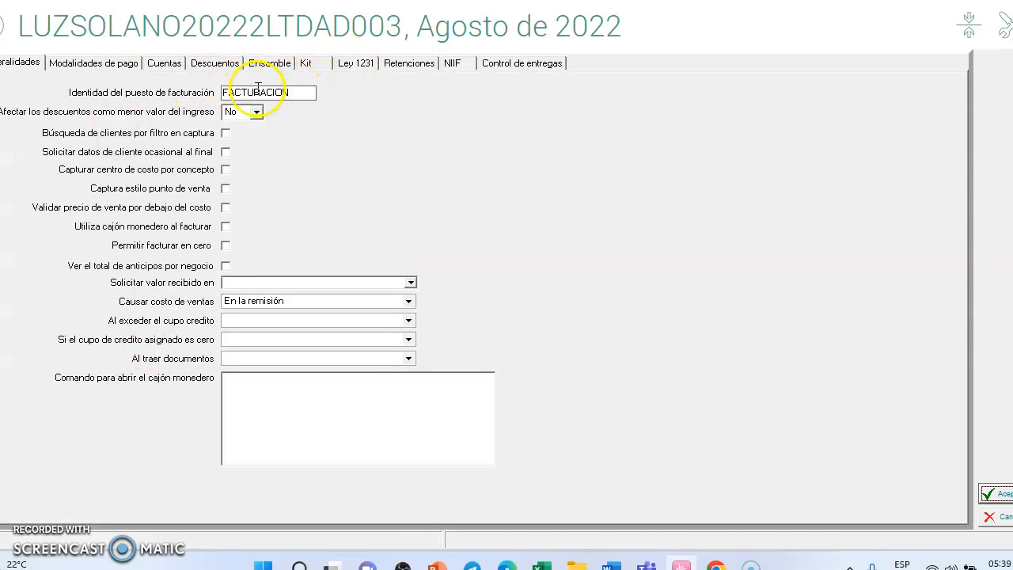
Step: Choose account 110505 CAJA GENERAL from the chart of accounts as the cash account for sales, and leave the sales parameters
{"action": "left_click", "coordinate": [174, 69]}
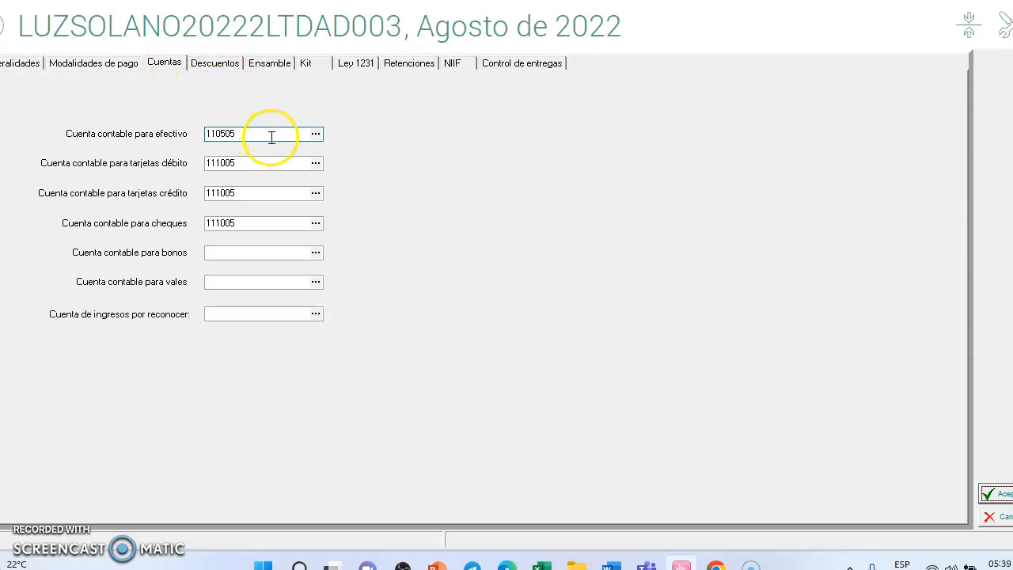
{"action": "left_click", "coordinate": [316, 134]}
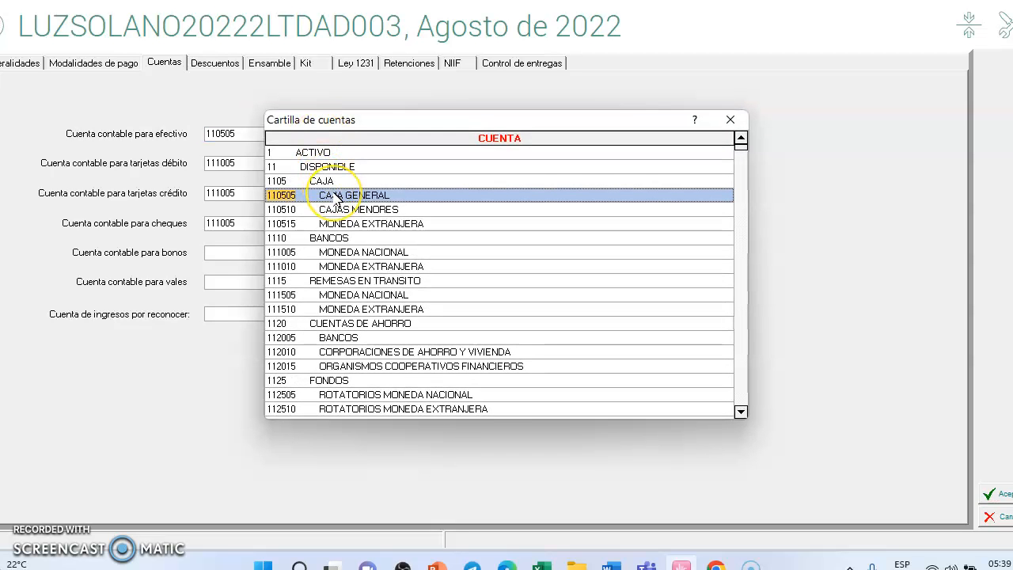
{"action": "double_click", "coordinate": [338, 196]}
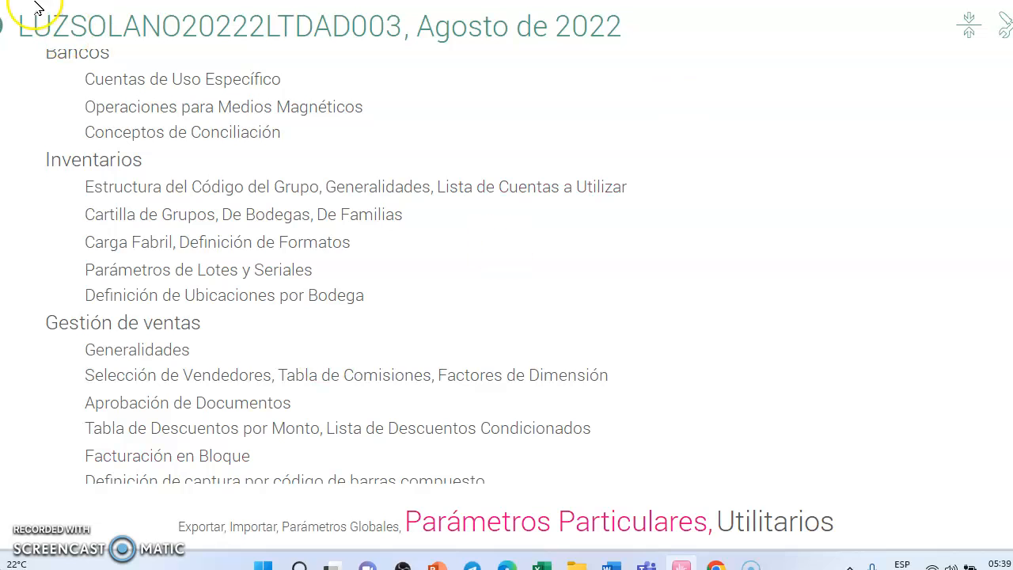
Step: Review the payment accounts in the Generalidades of Gestión de compras and accept the purchase parameters
{"action": "scroll", "coordinate": [212, 368], "scroll_direction": "down", "scroll_amount": 1}
{"action": "scroll", "coordinate": [211, 368], "scroll_direction": "down", "scroll_amount": 3}
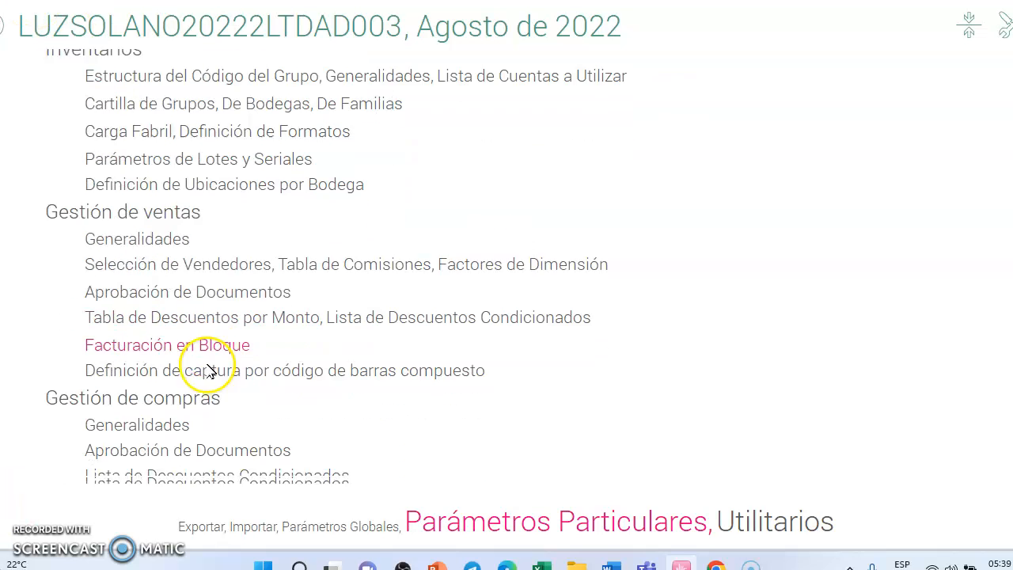
{"action": "left_click", "coordinate": [158, 390]}
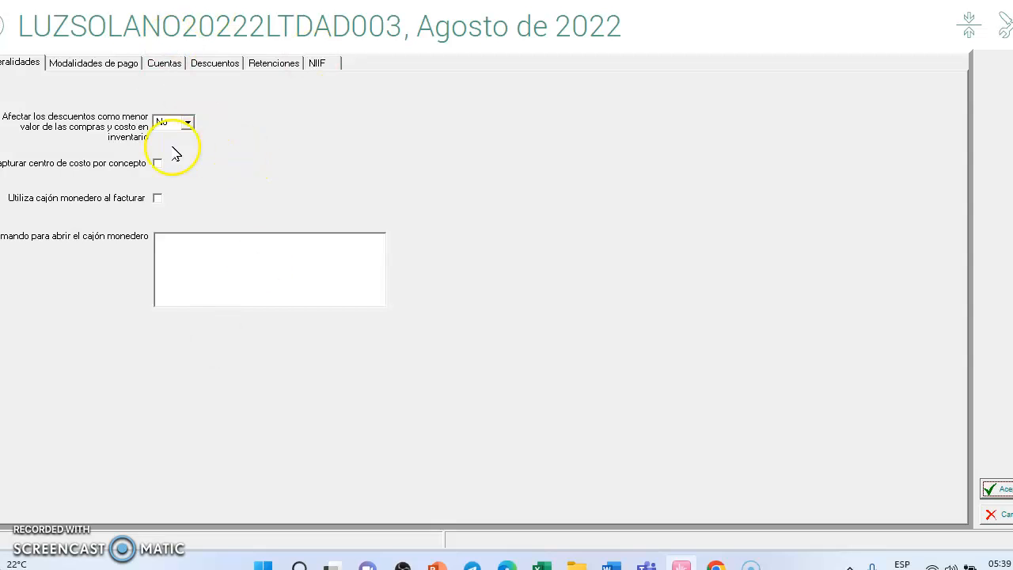
{"action": "left_click", "coordinate": [163, 70]}
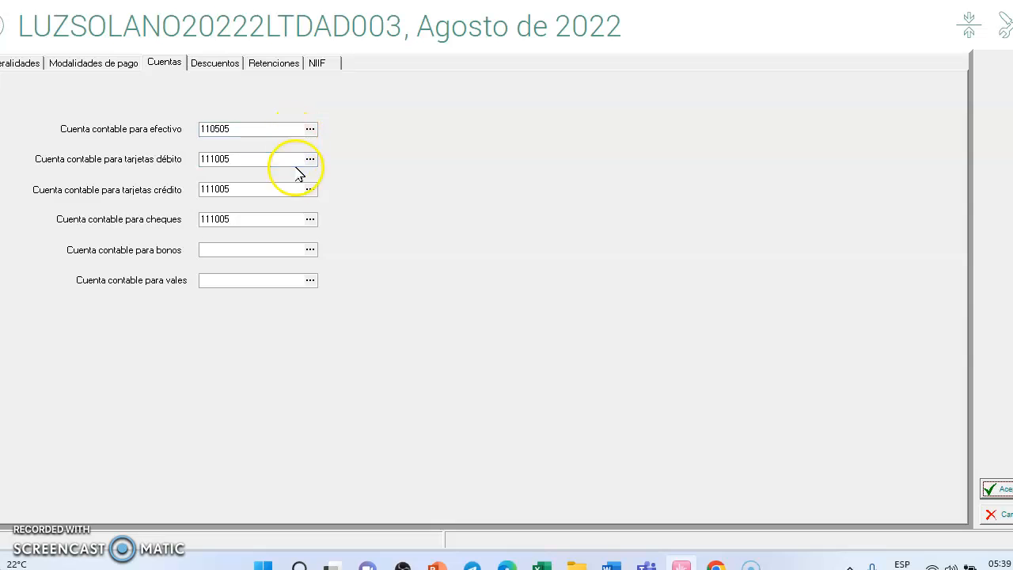
{"action": "left_click", "coordinate": [999, 490]}
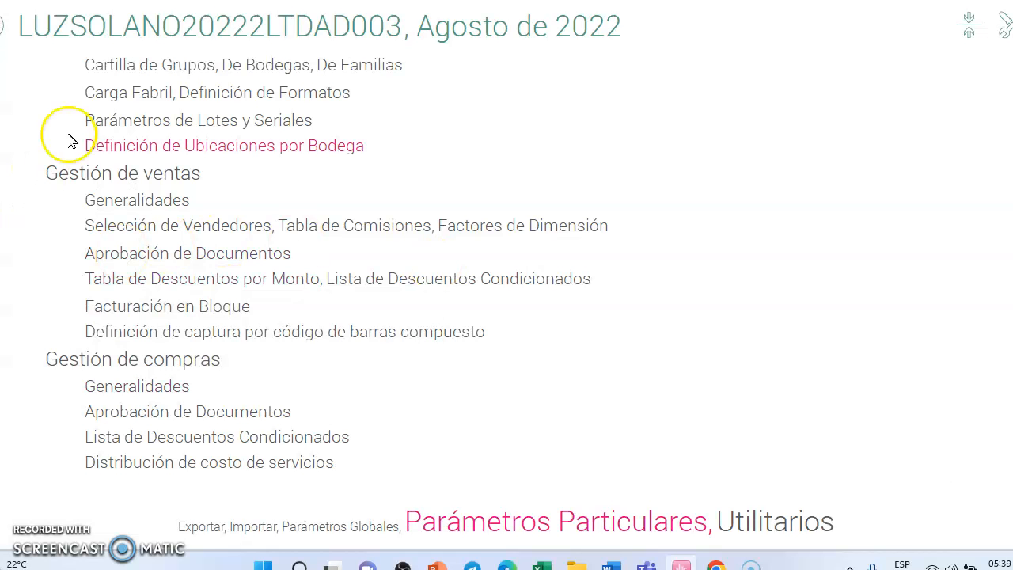
Step: Check the price lists assigned to VENDEDOR 1 in Selección de Vendedores, return to the seller list, and accept
{"action": "left_click", "coordinate": [162, 230]}
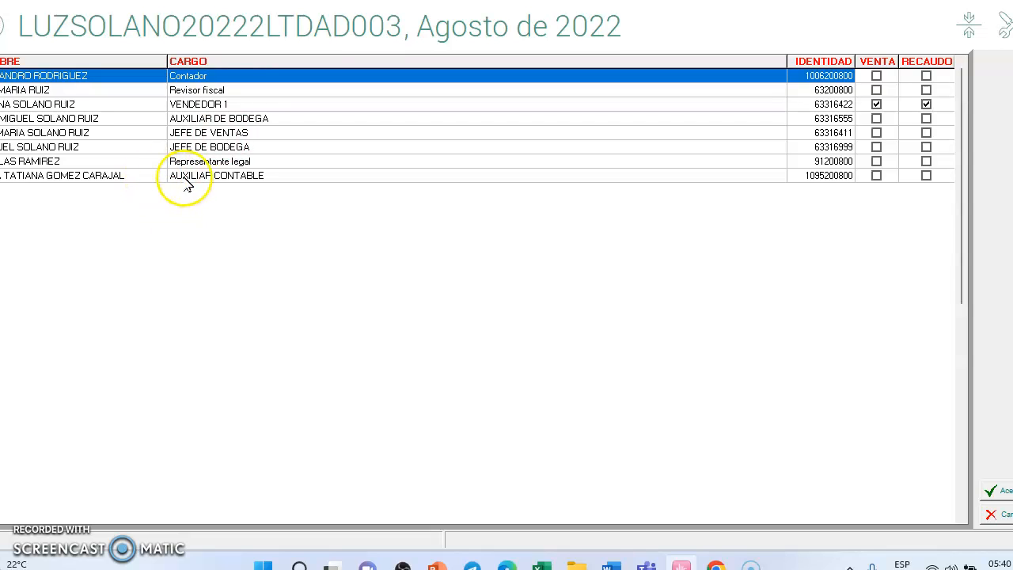
{"action": "left_click", "coordinate": [212, 105]}
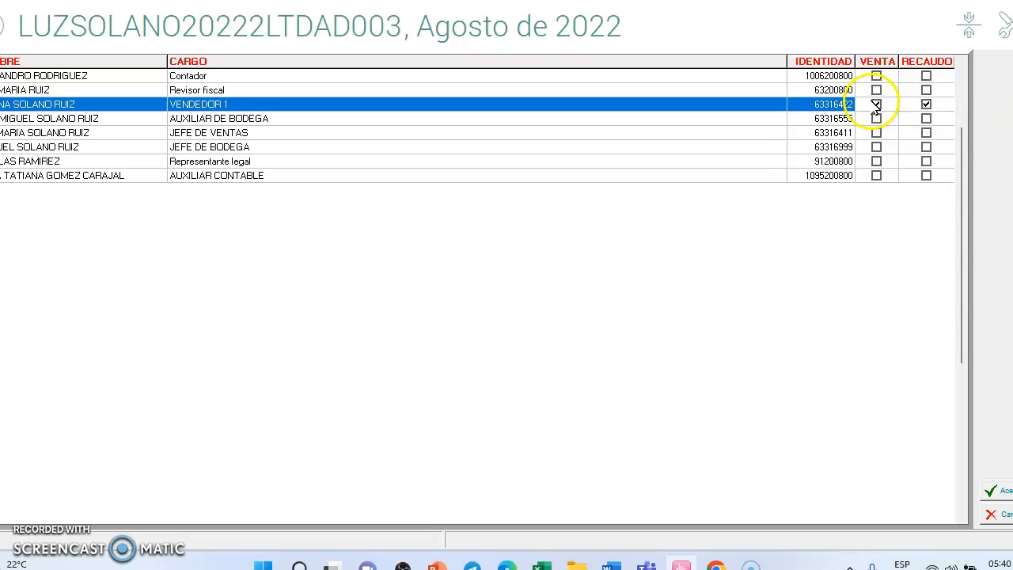
{"action": "right_click", "coordinate": [740, 105]}
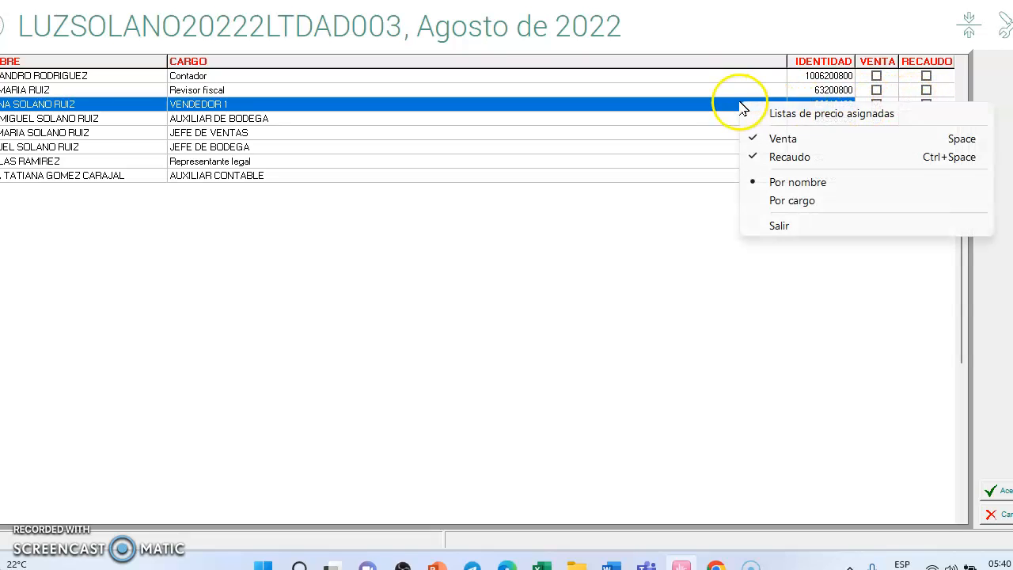
{"action": "left_click", "coordinate": [809, 116]}
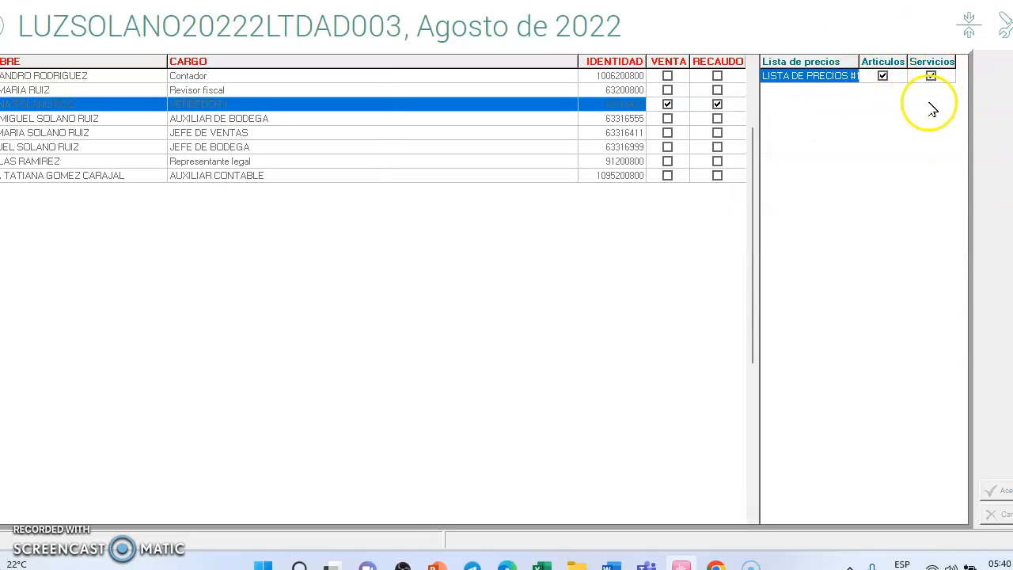
{"action": "right_click", "coordinate": [874, 209]}
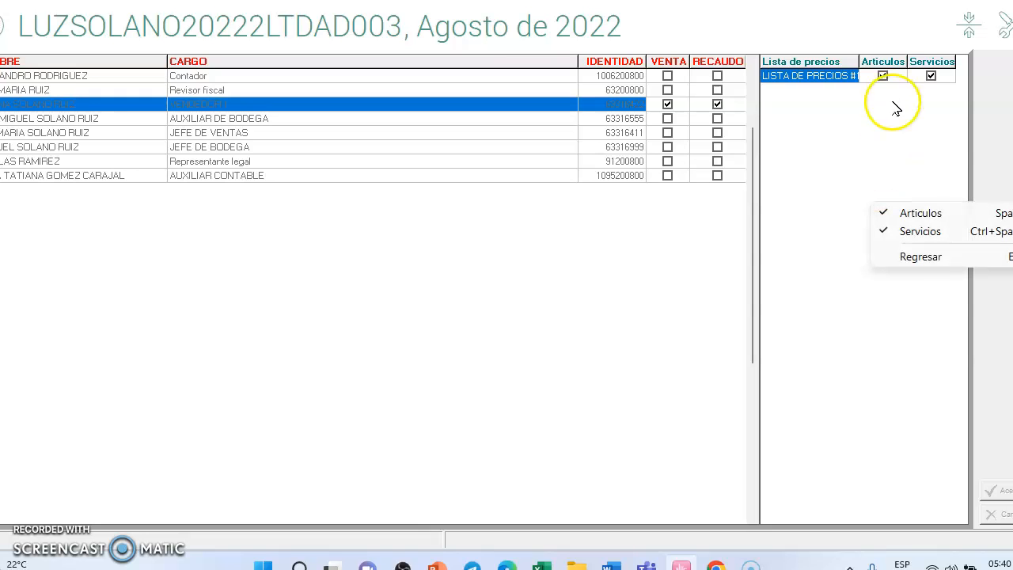
{"action": "left_click", "coordinate": [914, 258]}
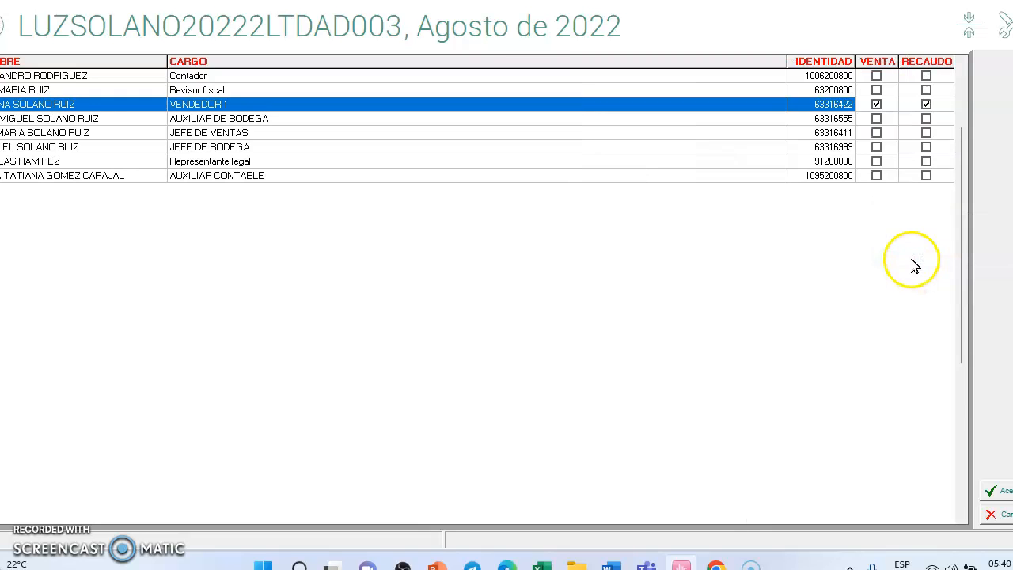
{"action": "left_click", "coordinate": [1007, 494]}
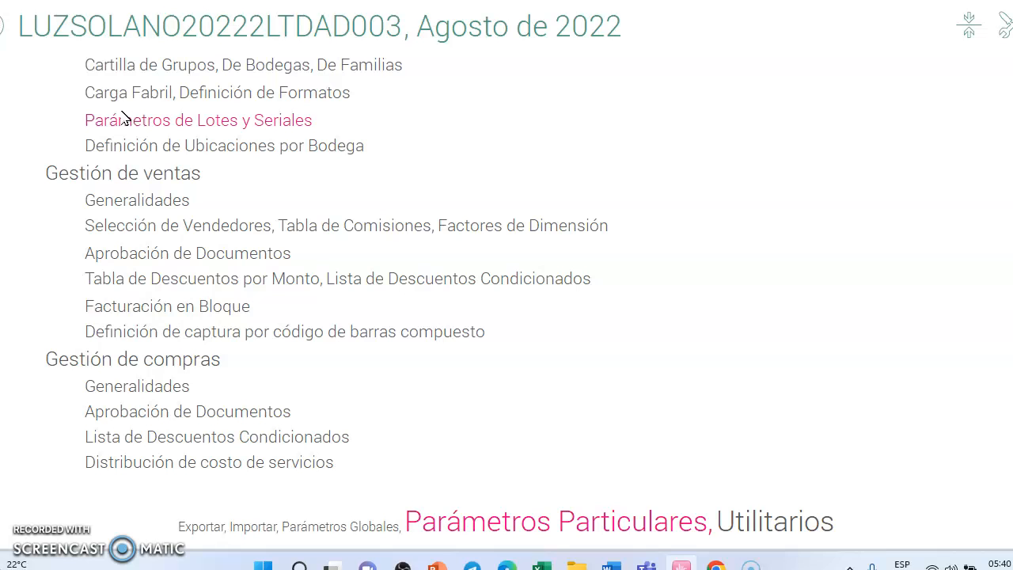
Step: Open the CABECERA ADMINISTRACION cost center for modification in the Administrador module's Cartilla de Centros de Costo, check its code and name, and cancel out
{"action": "left_click", "coordinate": [2, 27]}
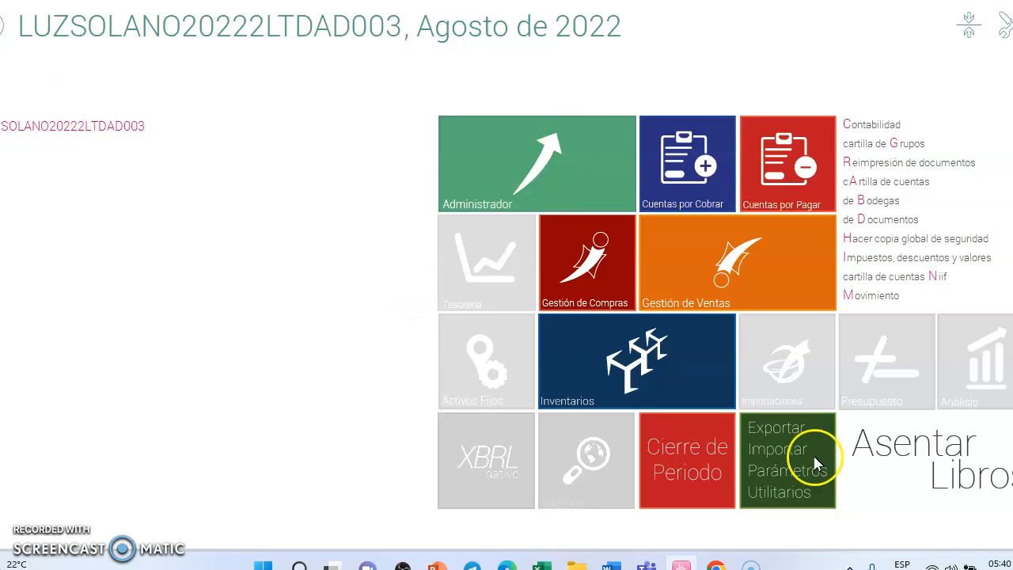
{"action": "left_click", "coordinate": [537, 164]}
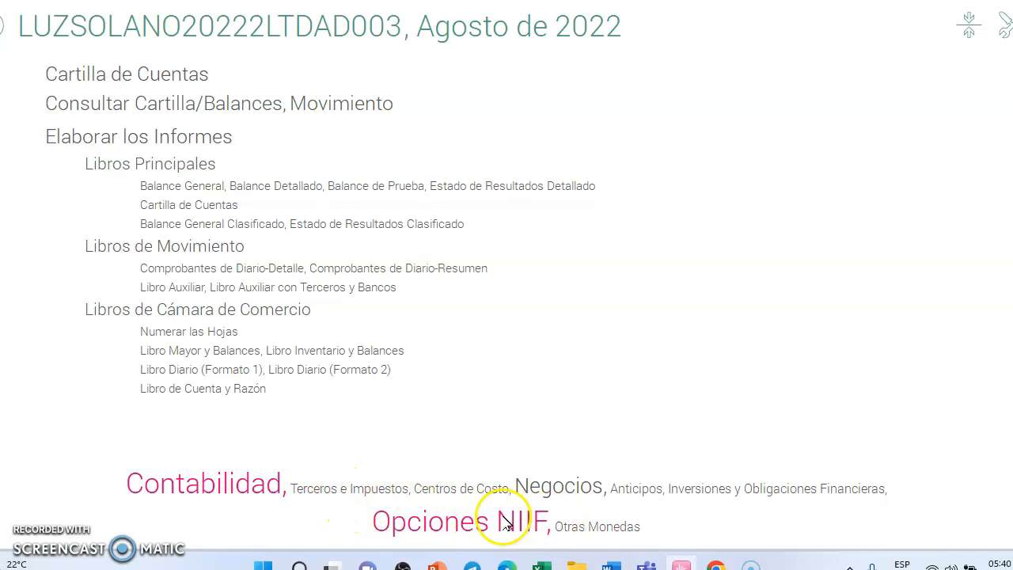
{"action": "left_click", "coordinate": [464, 499]}
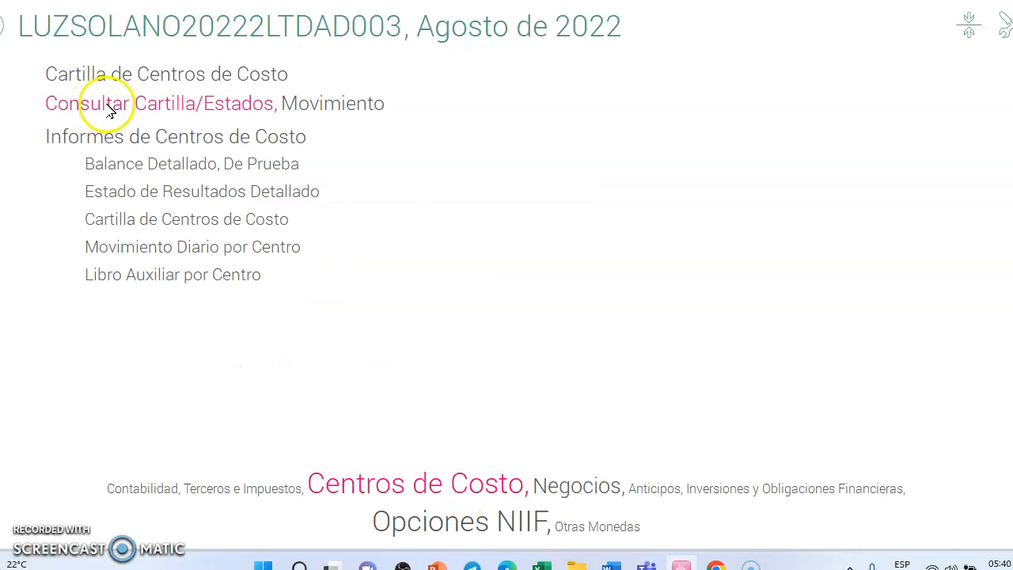
{"action": "left_click", "coordinate": [127, 81]}
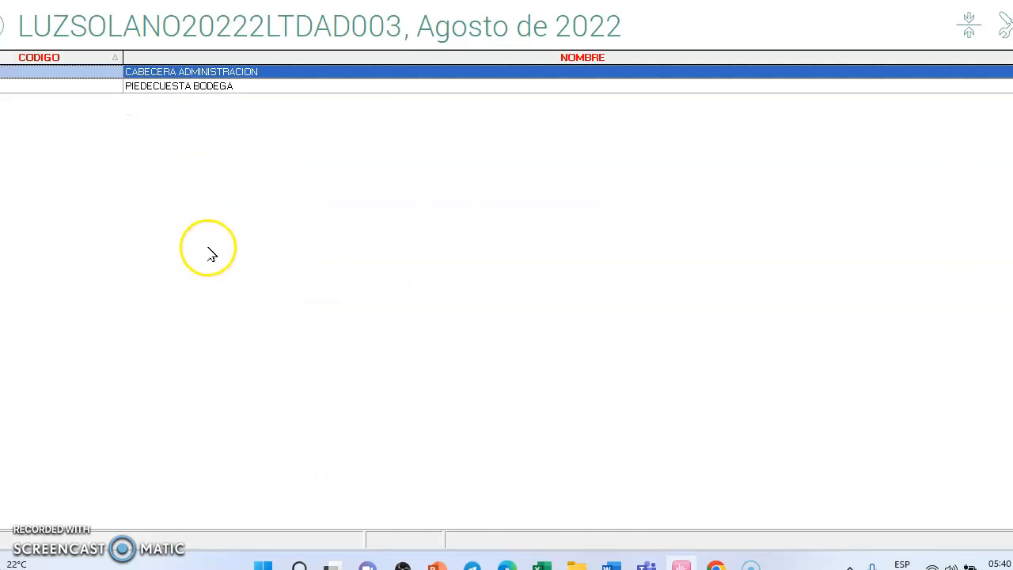
{"action": "right_click", "coordinate": [210, 246]}
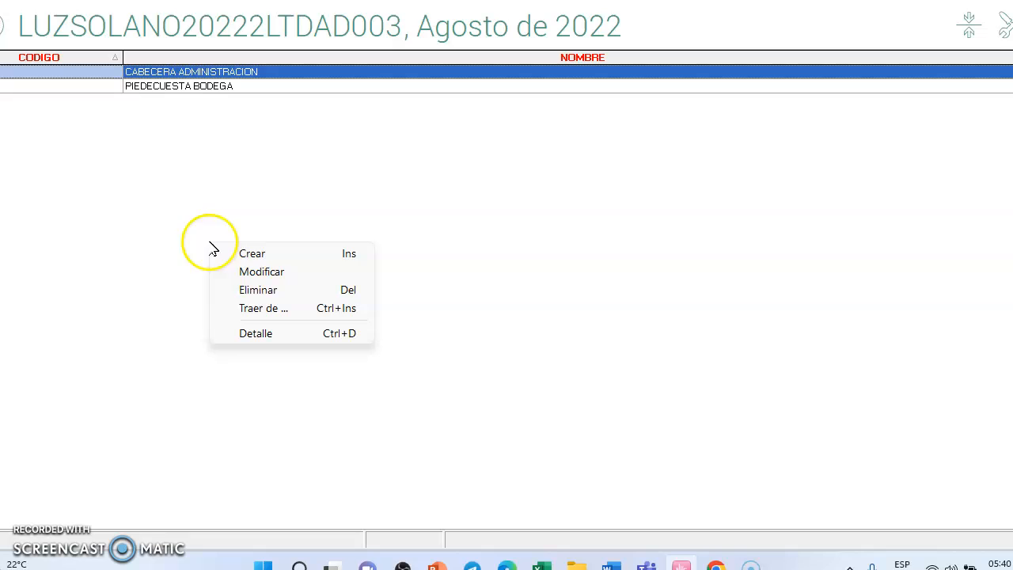
{"action": "left_click", "coordinate": [239, 275]}
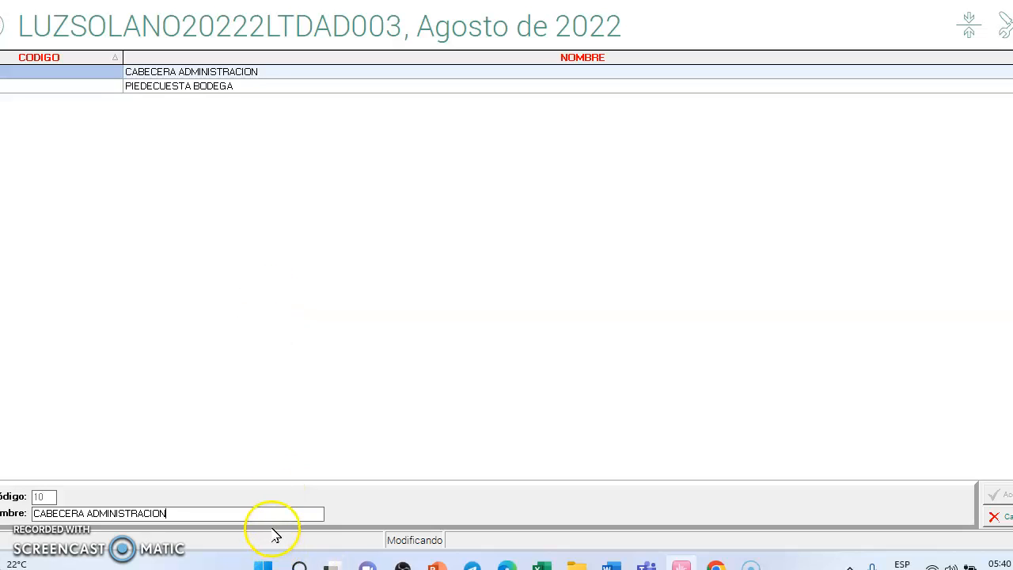
{"action": "left_click", "coordinate": [1003, 517]}
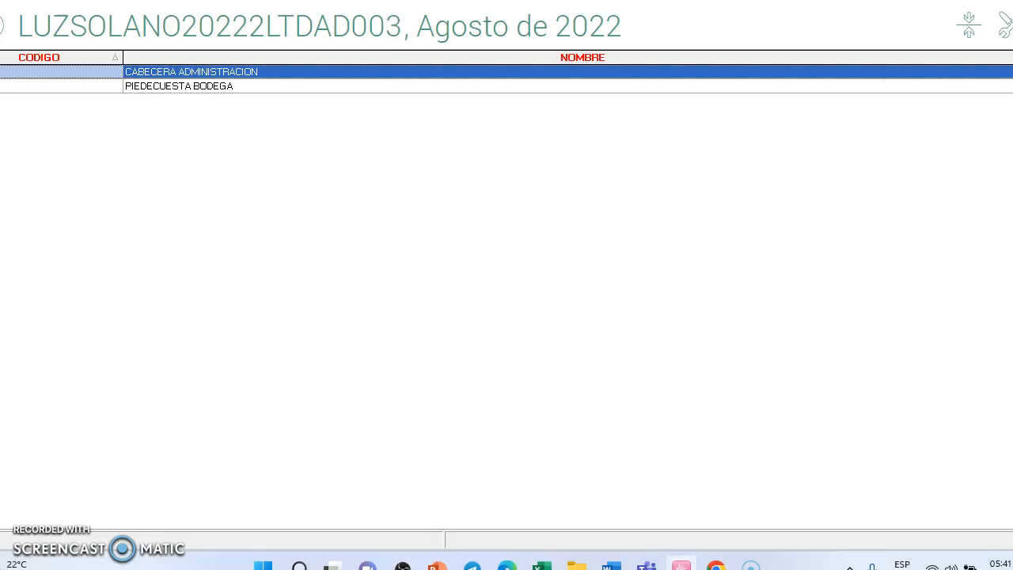
{"action": "key", "text": "Escape"}
{"action": "key", "text": "Escape"}
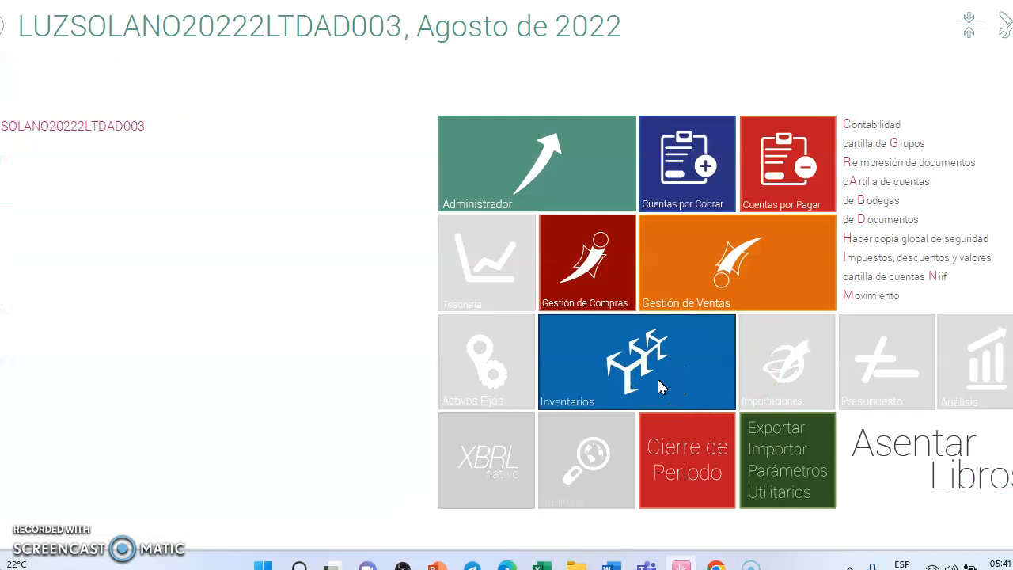
Step: Open the MICROONDAS FAMILIAR article for modification in Inventarios, check its group options, cancel, and return to the main screen
{"action": "left_click", "coordinate": [657, 374]}
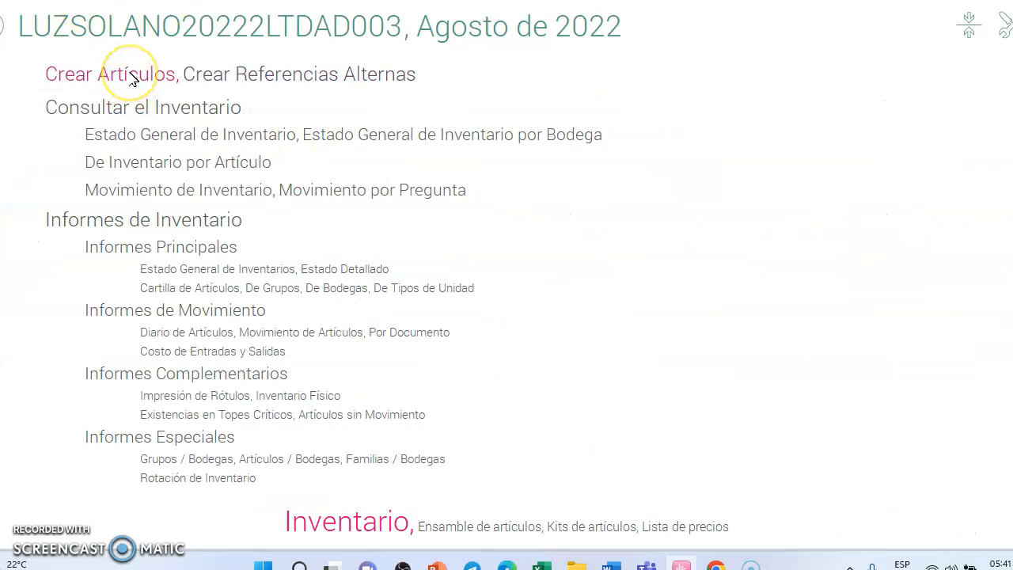
{"action": "left_click", "coordinate": [133, 81]}
{"action": "left_click", "coordinate": [88, 95]}
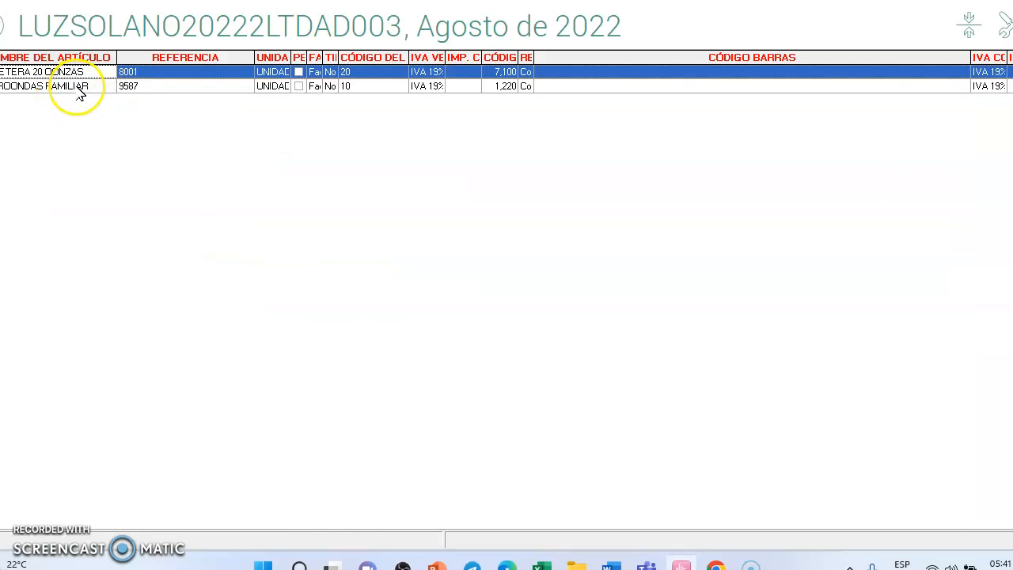
{"action": "left_click", "coordinate": [79, 87]}
{"action": "right_click", "coordinate": [79, 92]}
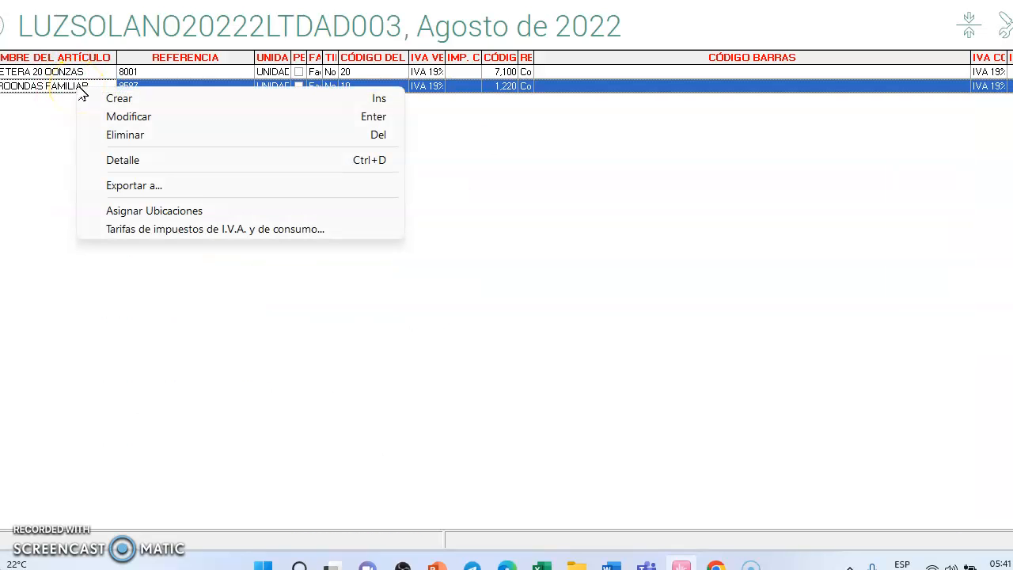
{"action": "left_click", "coordinate": [190, 124]}
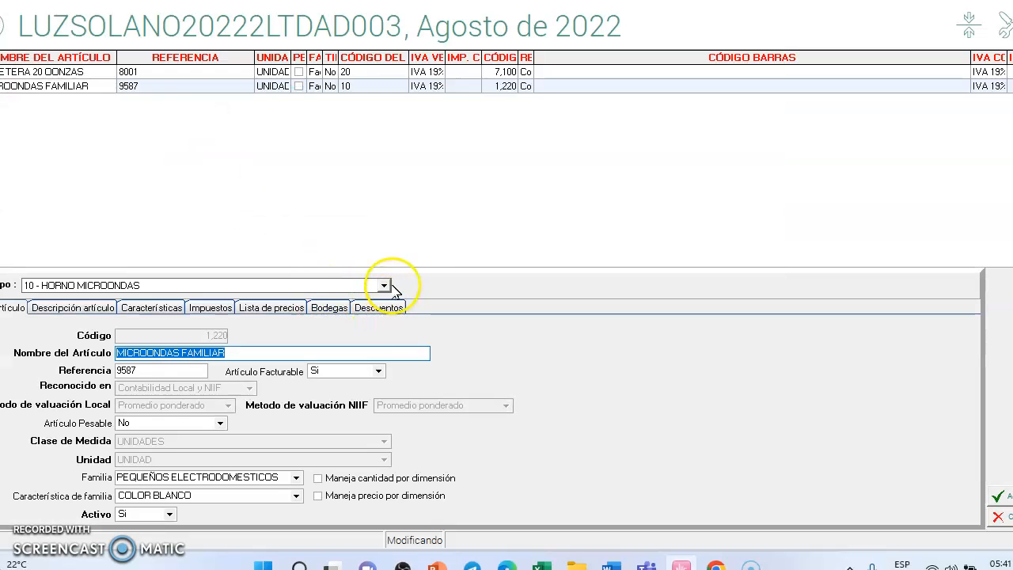
{"action": "left_click", "coordinate": [384, 285]}
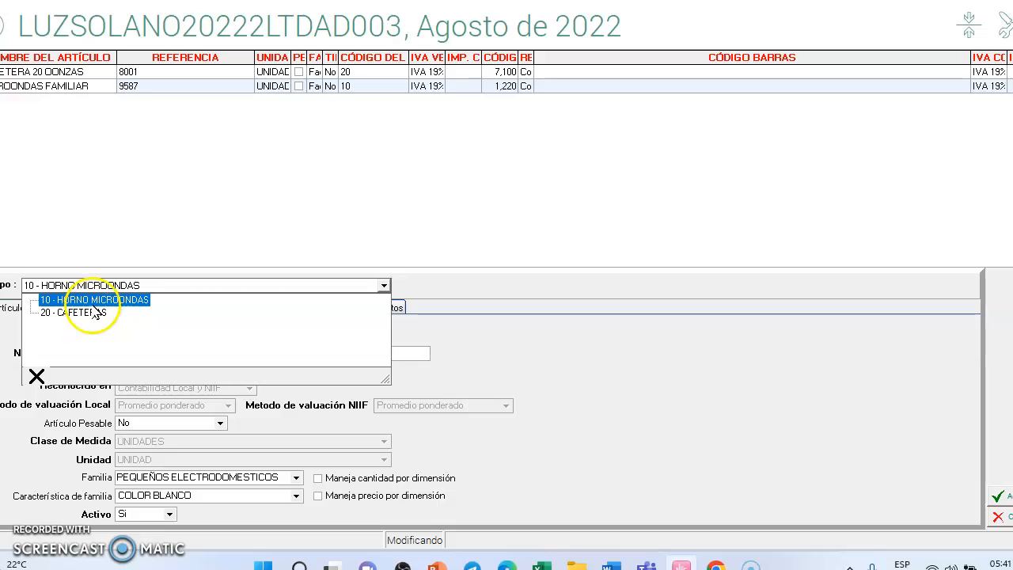
{"action": "left_click", "coordinate": [719, 437]}
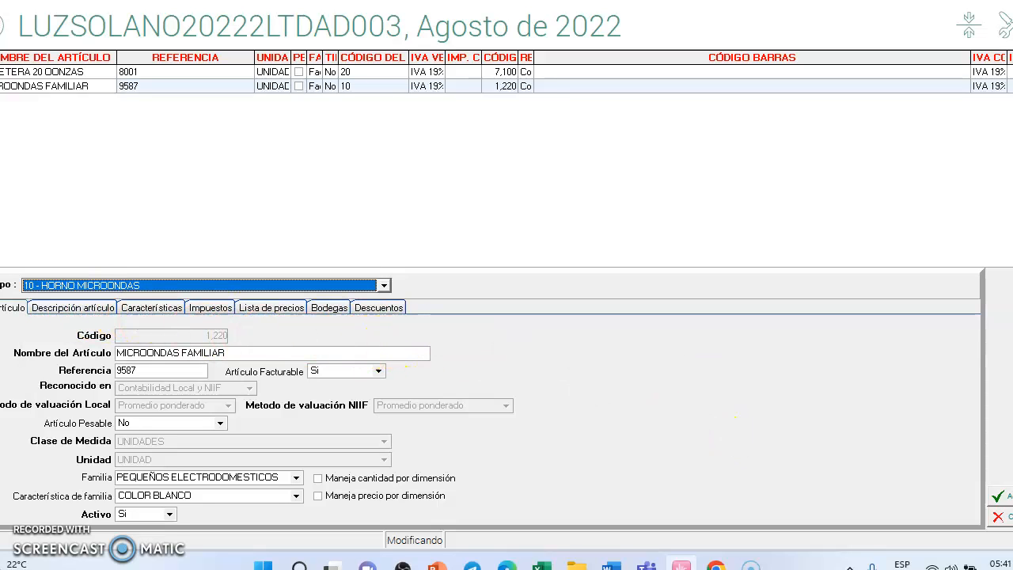
{"action": "left_click", "coordinate": [1004, 517]}
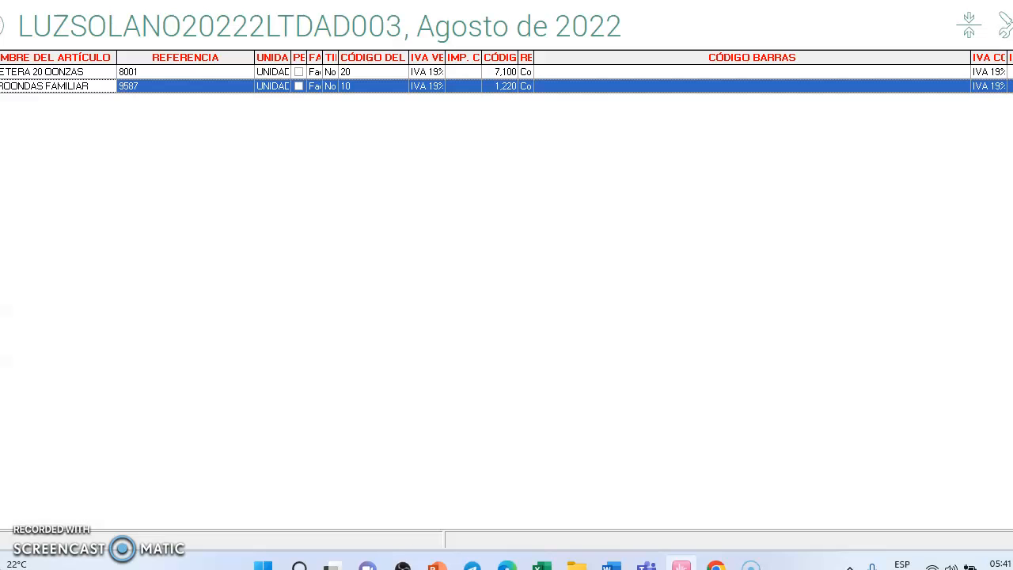
{"action": "key", "text": "Escape"}
{"action": "left_click_drag", "start_coordinate": [323, 162], "coordinate": [780, 110]}
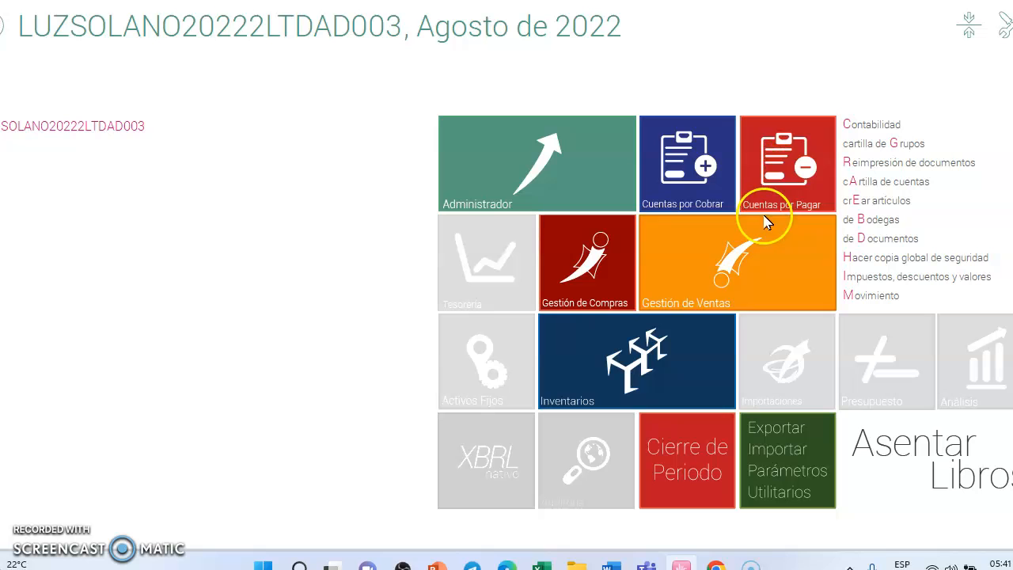
Step: Open DISTRIMARCAS LTDA for modification in Cuentas por Pagar's Hojas de Vida, check the accounting account under Condiciones comerciales, cancel, and return to the main screen
{"action": "left_click", "coordinate": [781, 189]}
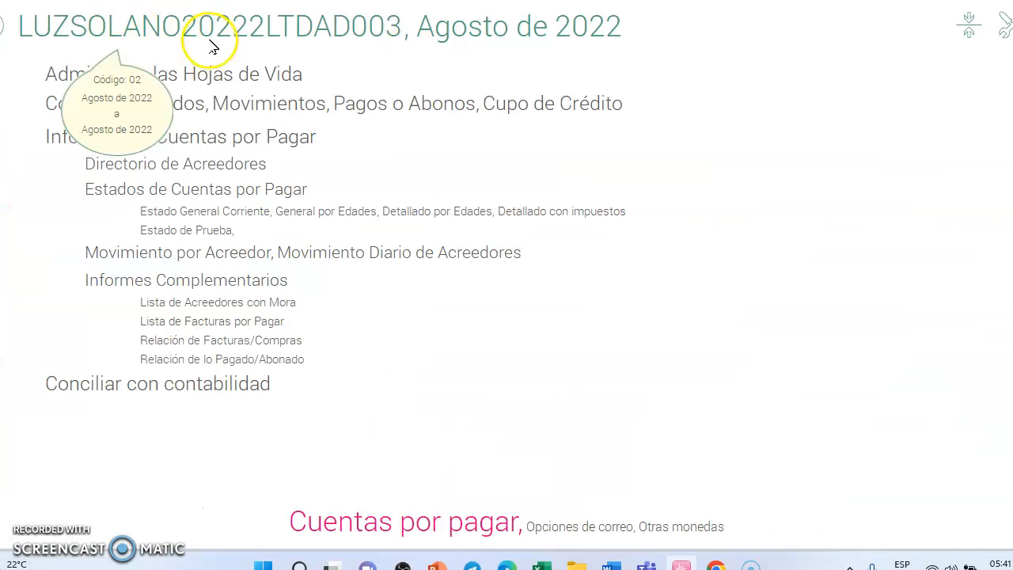
{"action": "left_click", "coordinate": [208, 79]}
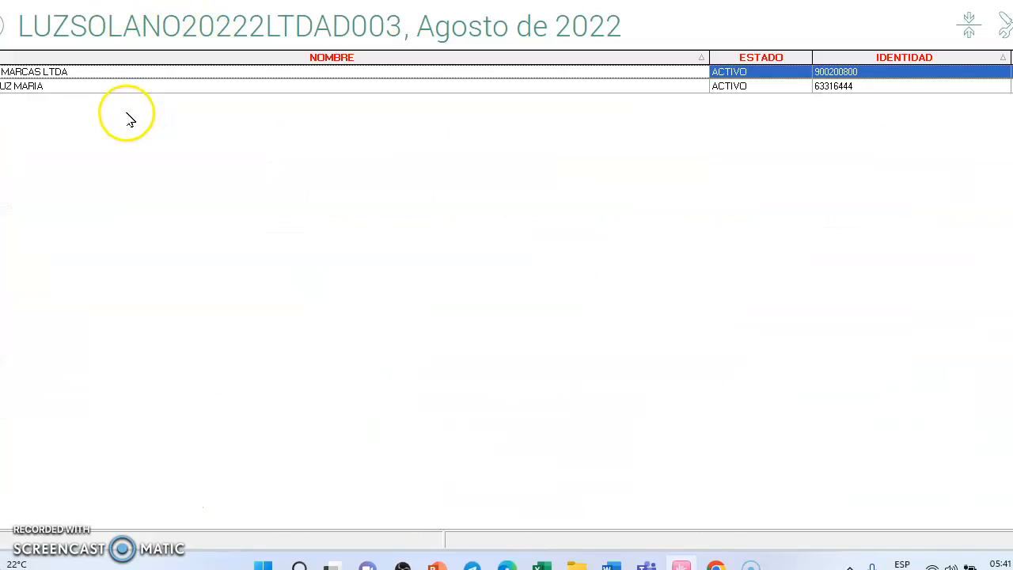
{"action": "right_click", "coordinate": [108, 73]}
{"action": "left_click", "coordinate": [102, 97]}
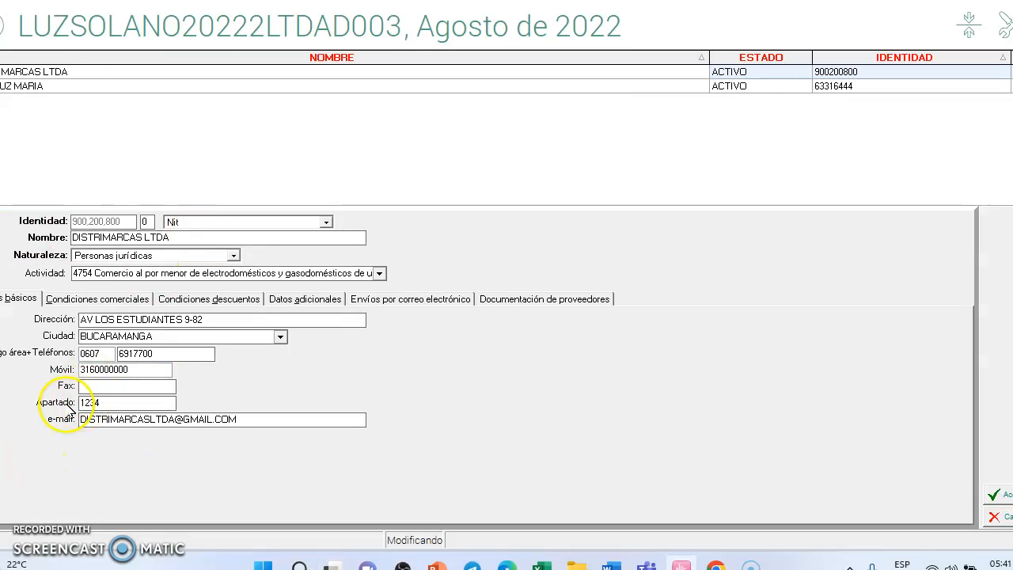
{"action": "left_click", "coordinate": [96, 299]}
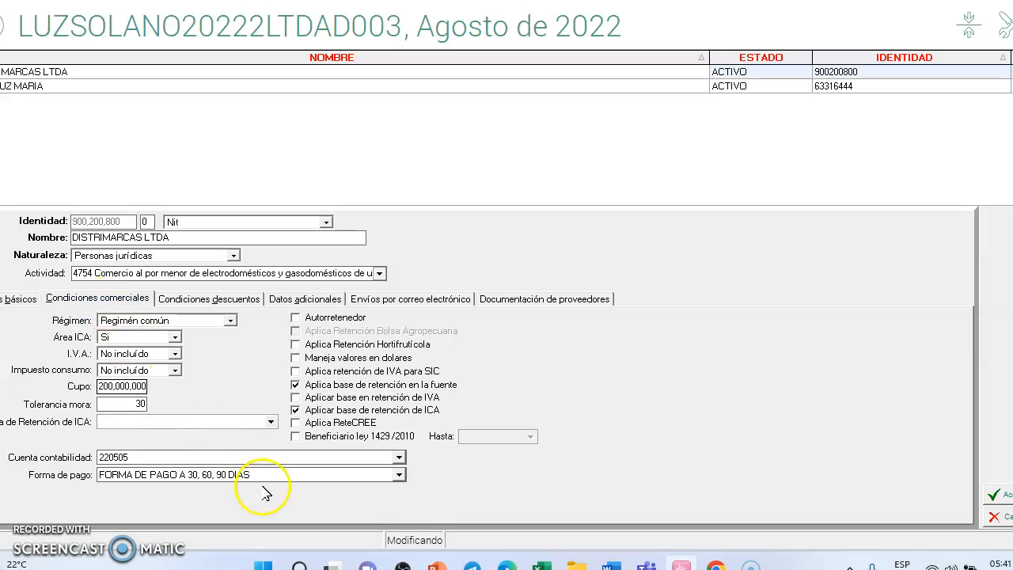
{"action": "left_click", "coordinate": [400, 458]}
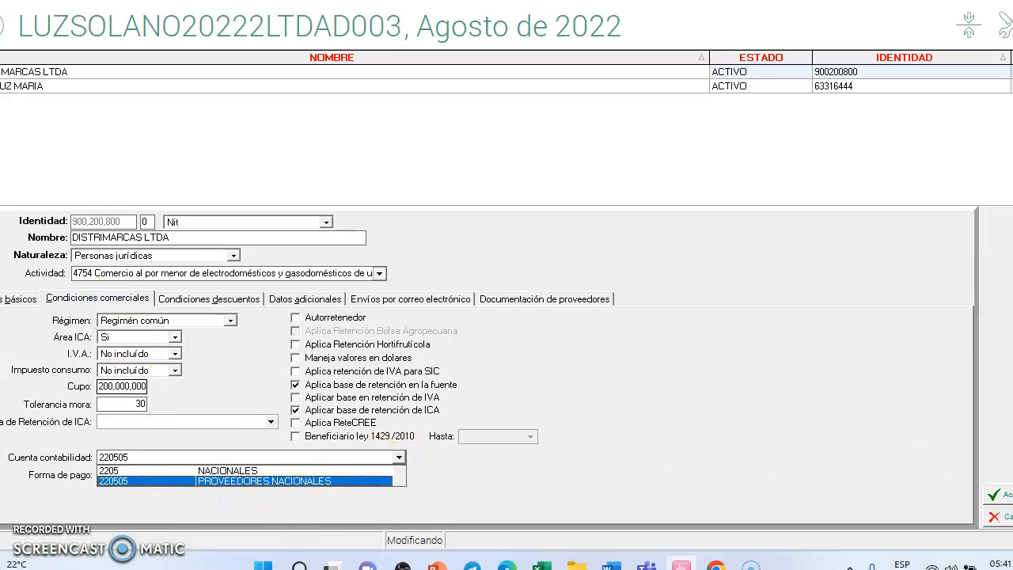
{"action": "left_click", "coordinate": [1004, 517]}
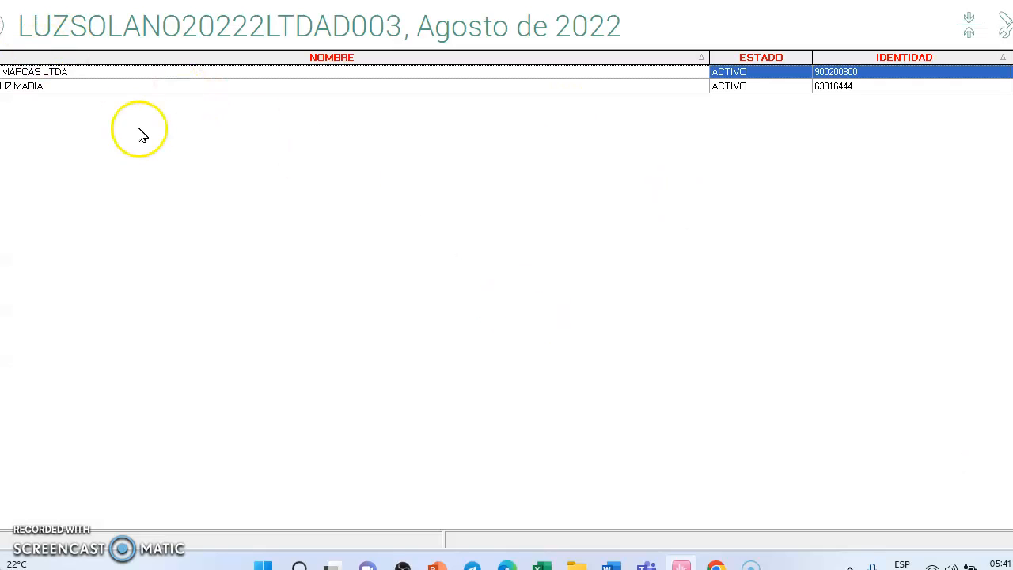
{"action": "left_click", "coordinate": [4, 28]}
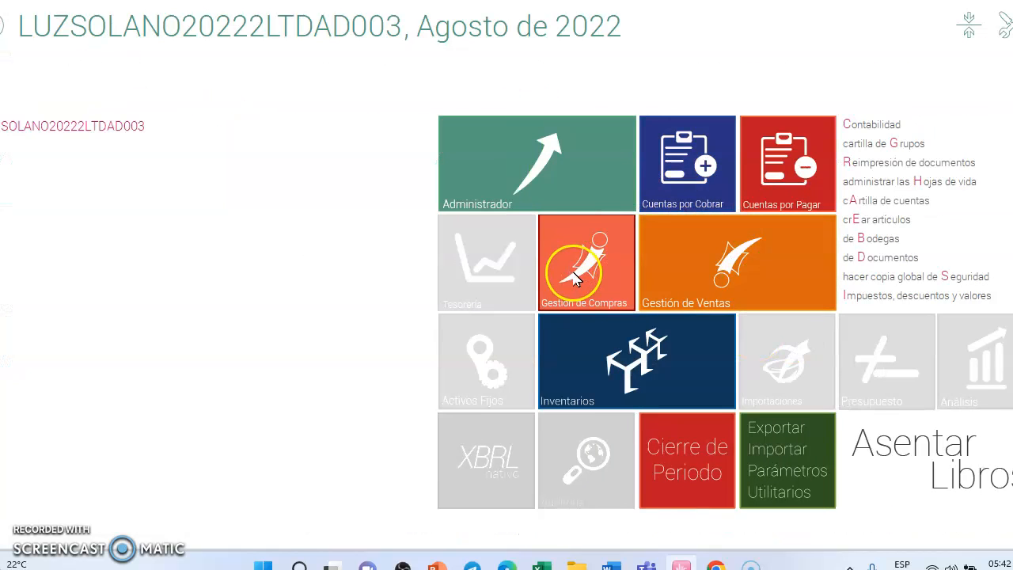
Step: In Gestión de Compras' Definir Proveedores, check the articles and services available to add to DISTRIMARCAS LTDA and cancel out
{"action": "left_click", "coordinate": [578, 277]}
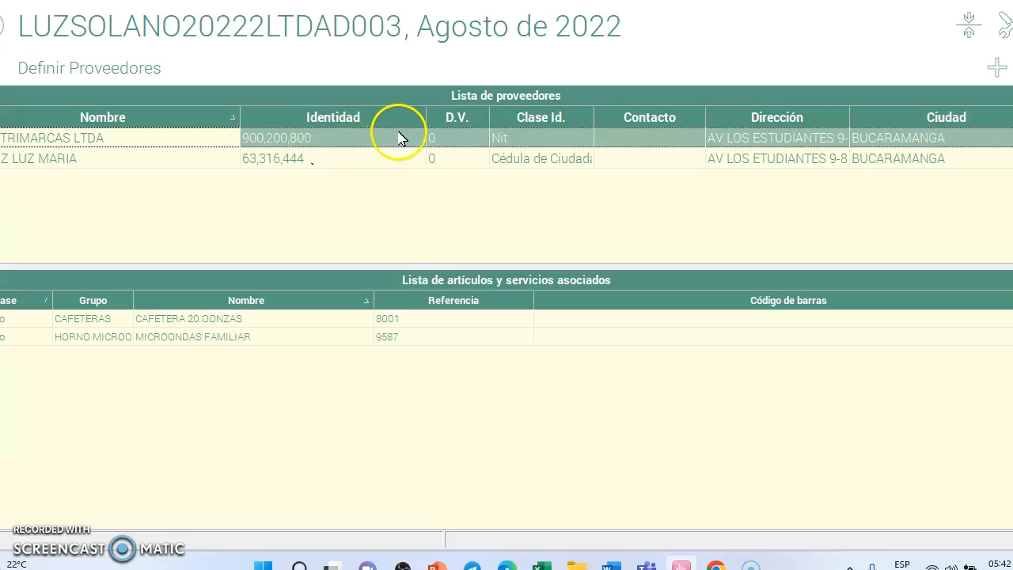
{"action": "right_click", "coordinate": [481, 404]}
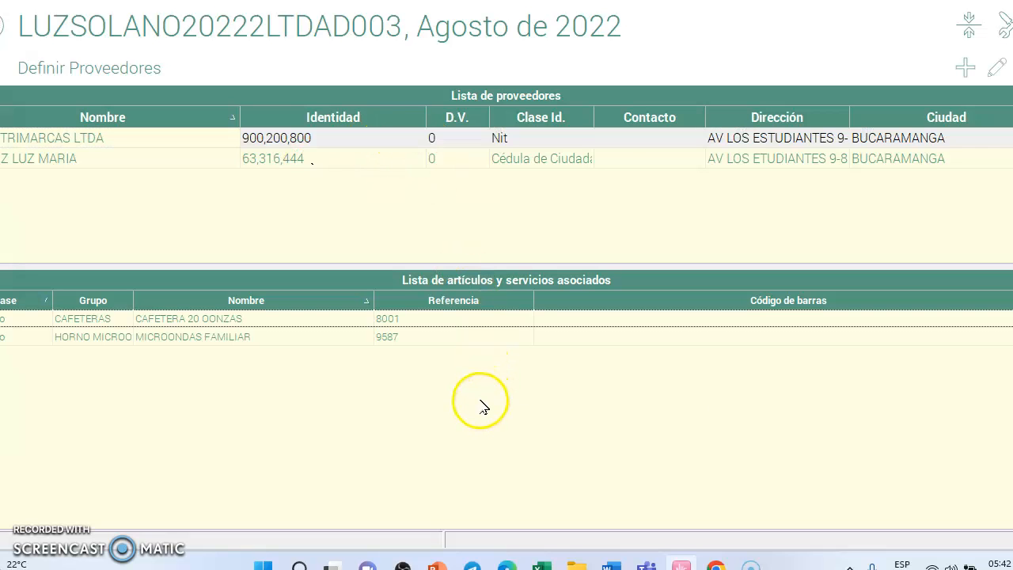
{"action": "left_click", "coordinate": [516, 413]}
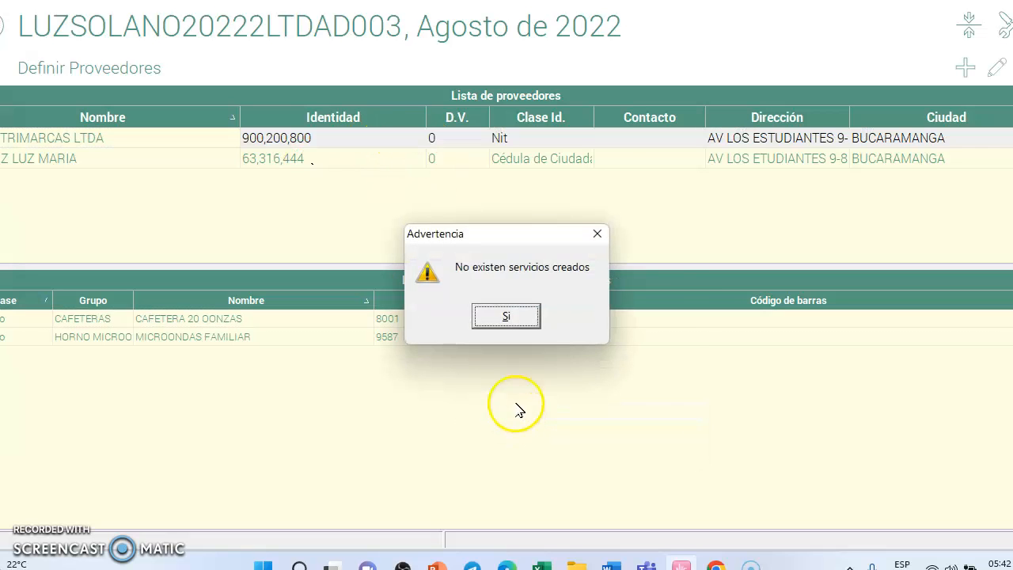
{"action": "left_click", "coordinate": [528, 320]}
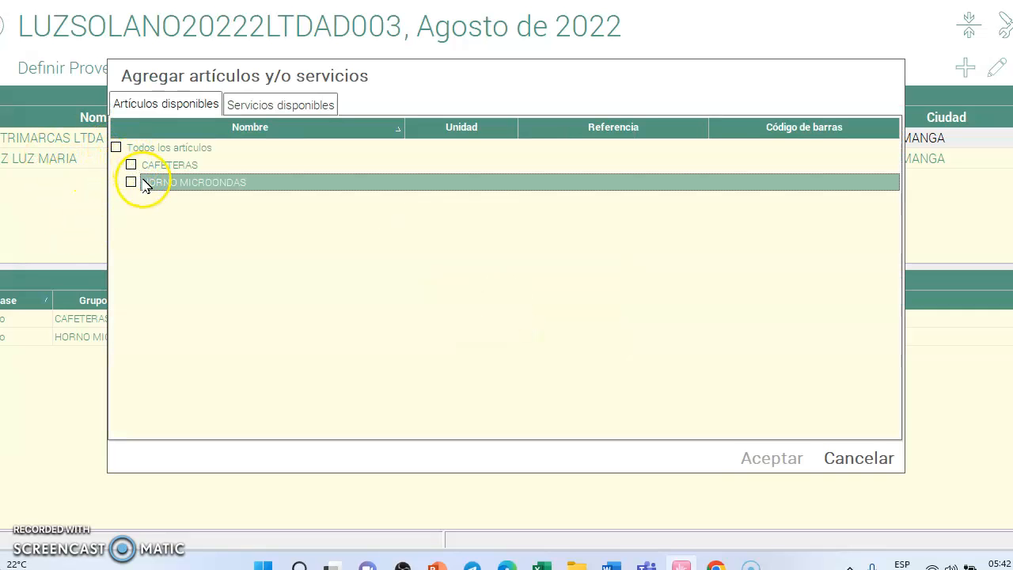
{"action": "left_click", "coordinate": [894, 468]}
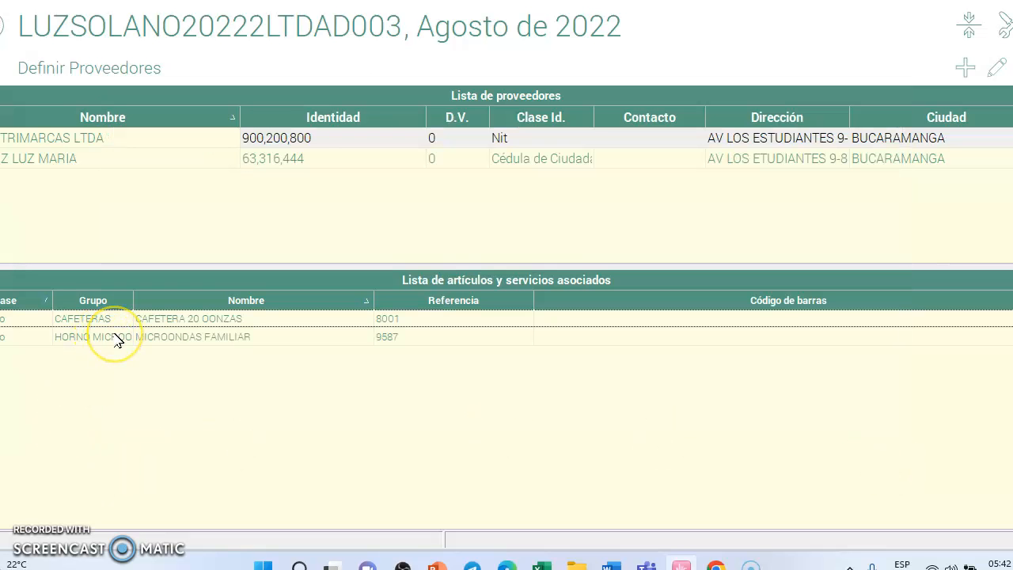